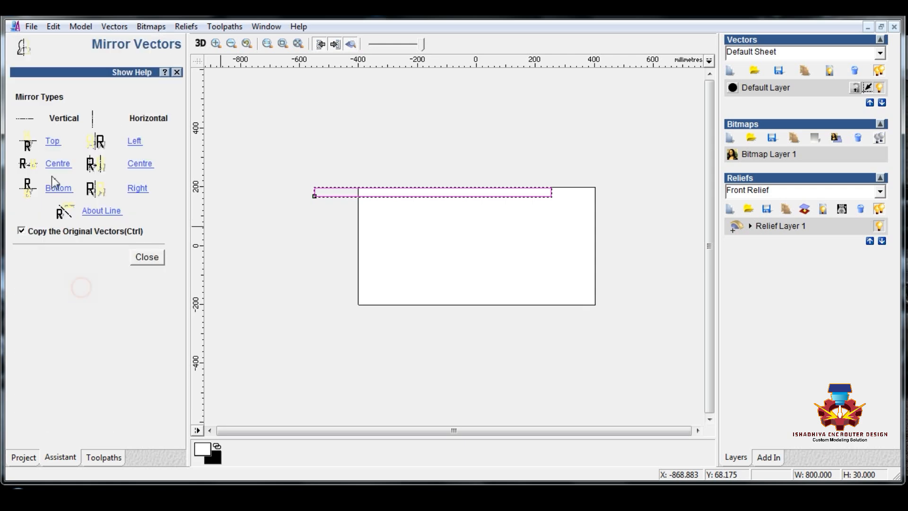
Mirror-copy the 800 by 30 mm strip downward about its bottom edge, building a continuous stack of twelve strips.
click(60, 188)
click(60, 188)
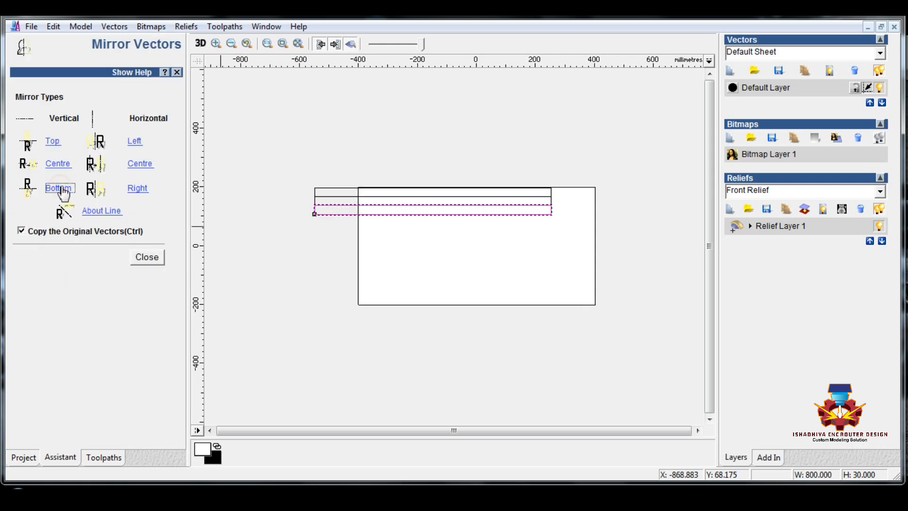
drag(274, 169, 624, 239)
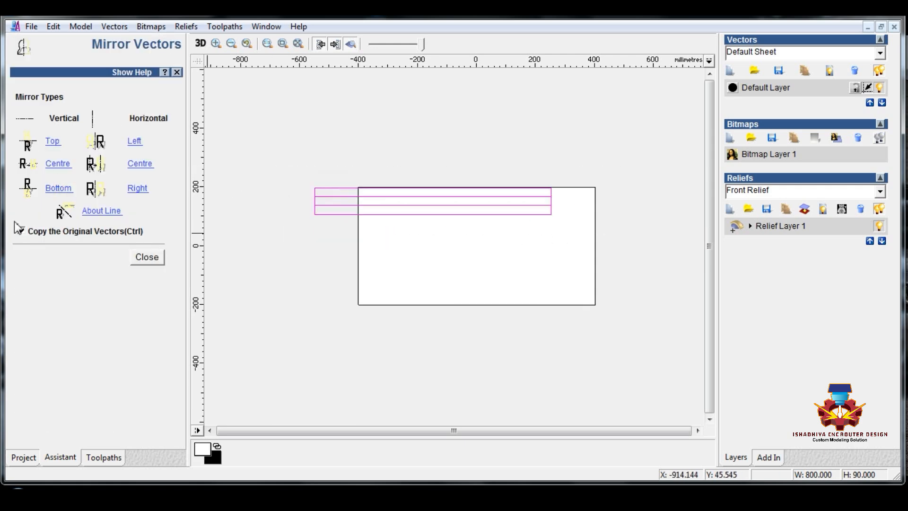
click(74, 190)
click(74, 190)
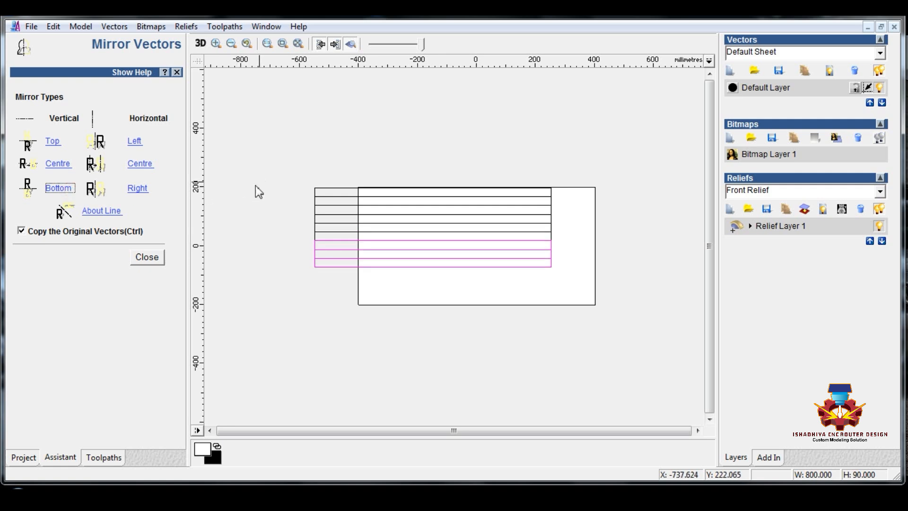
click(66, 189)
Mirror-copy only the lowest strip about its bottom edge to add one more strip to the stack.
click(223, 227)
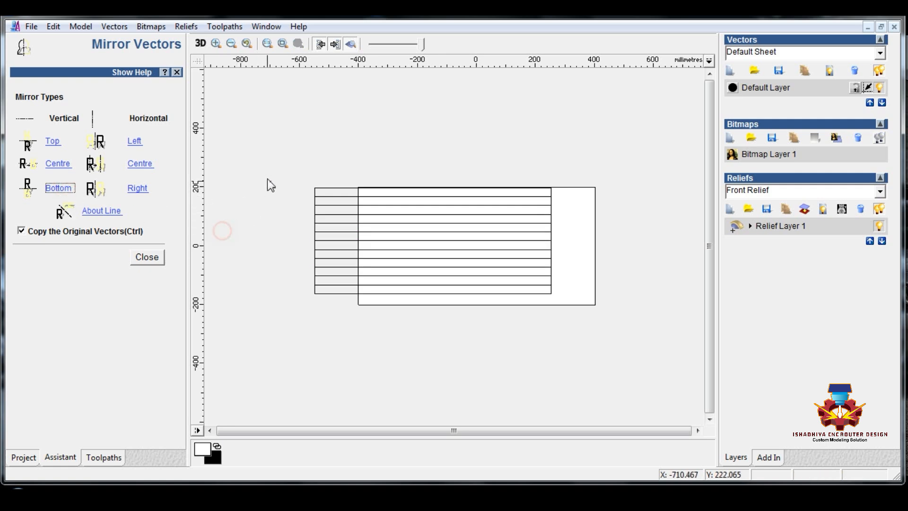
drag(274, 163, 596, 308)
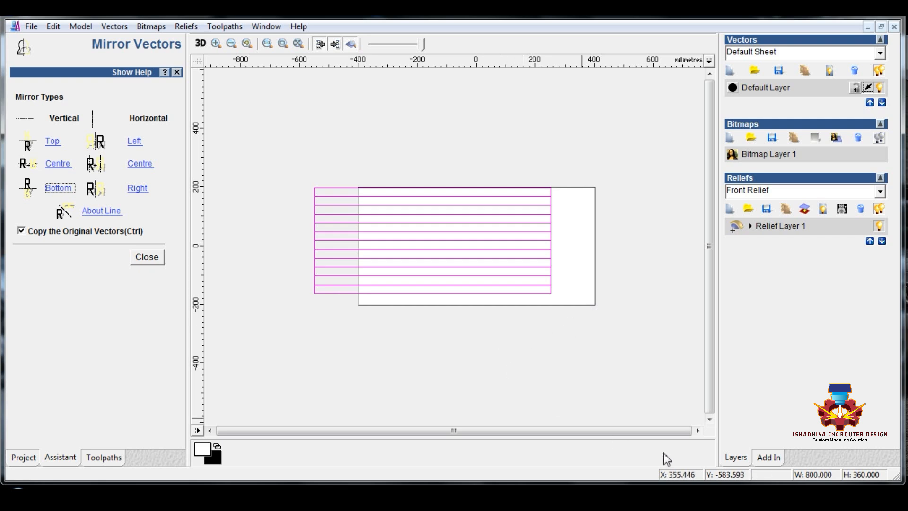
click(327, 296)
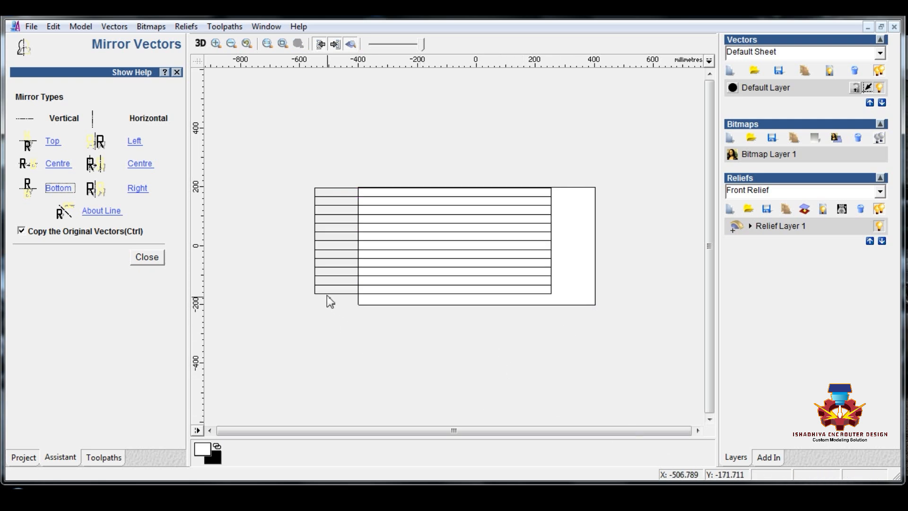
click(325, 293)
click(58, 188)
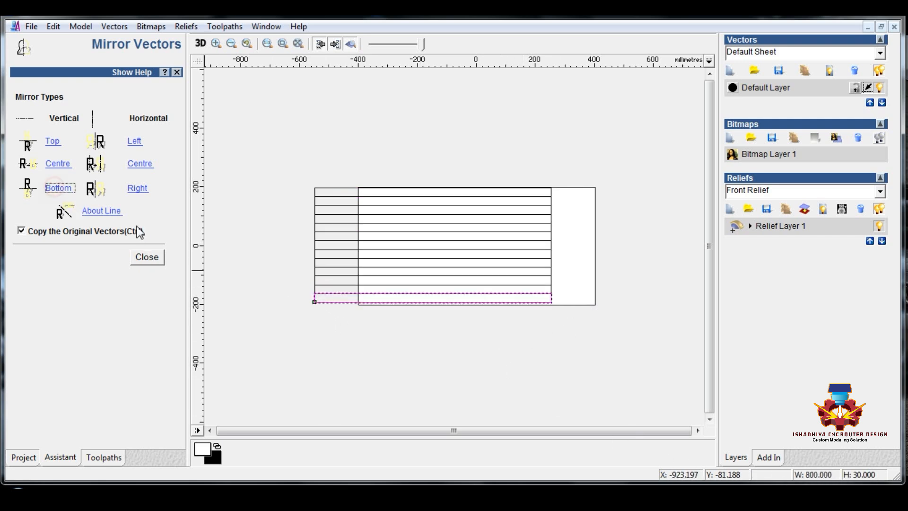
click(157, 261)
Resize the whole stack of strips to a height of 400 mm without linking width and height.
click(345, 206)
drag(240, 163, 580, 341)
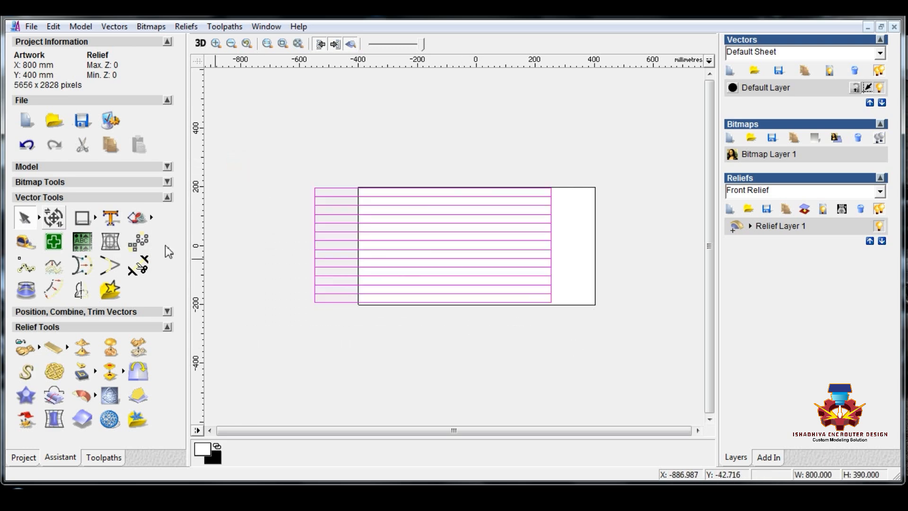
click(54, 217)
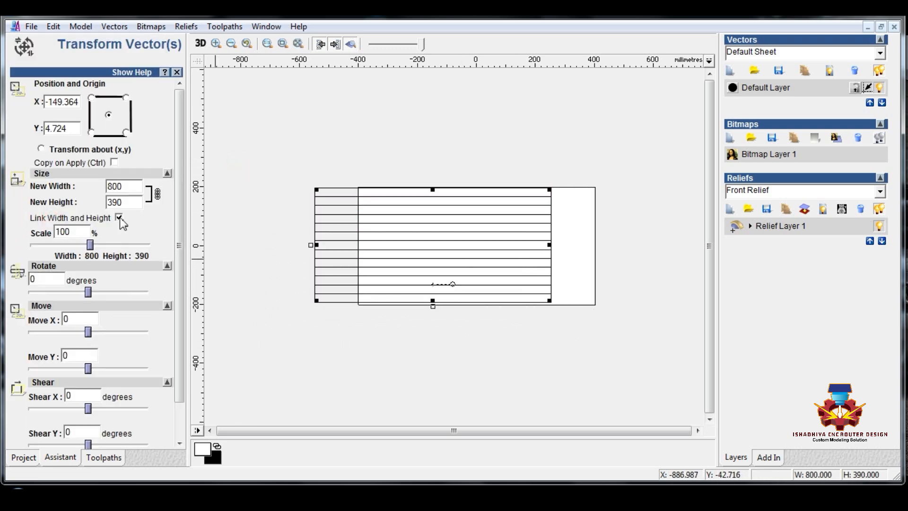
click(119, 217)
double_click(155, 202)
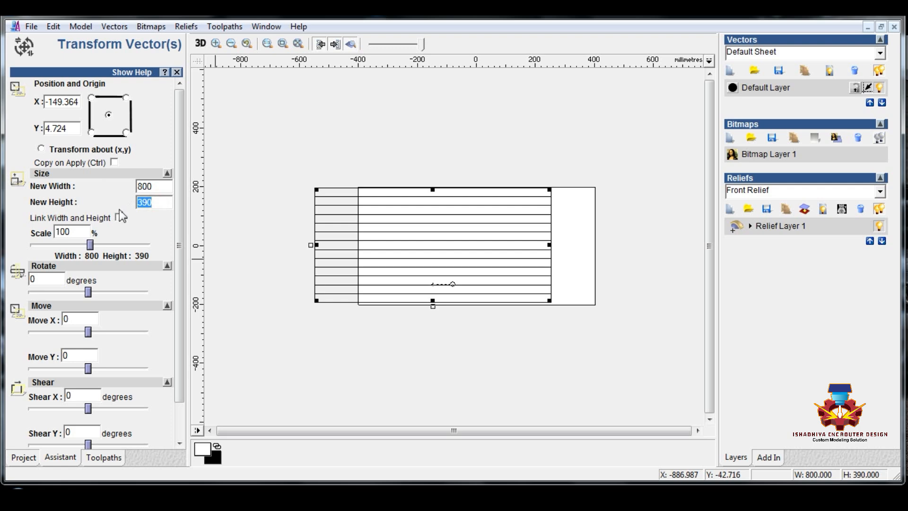
text(400)
scroll(171, 305, down, 2)
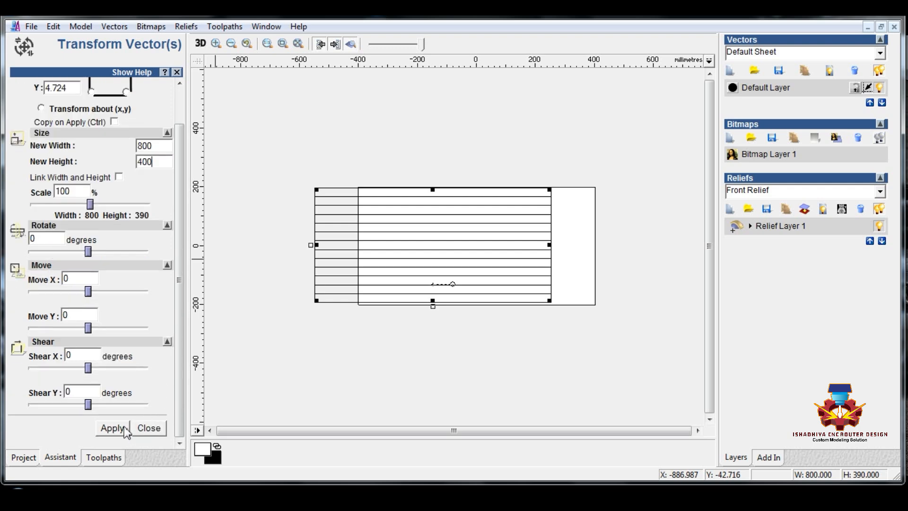
click(112, 428)
click(148, 427)
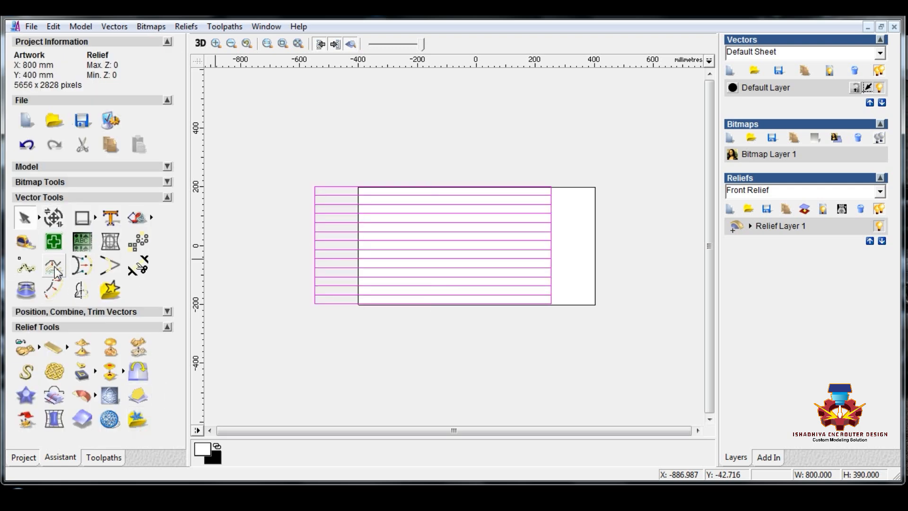
Try to align all the selected strips by their centres.
click(167, 312)
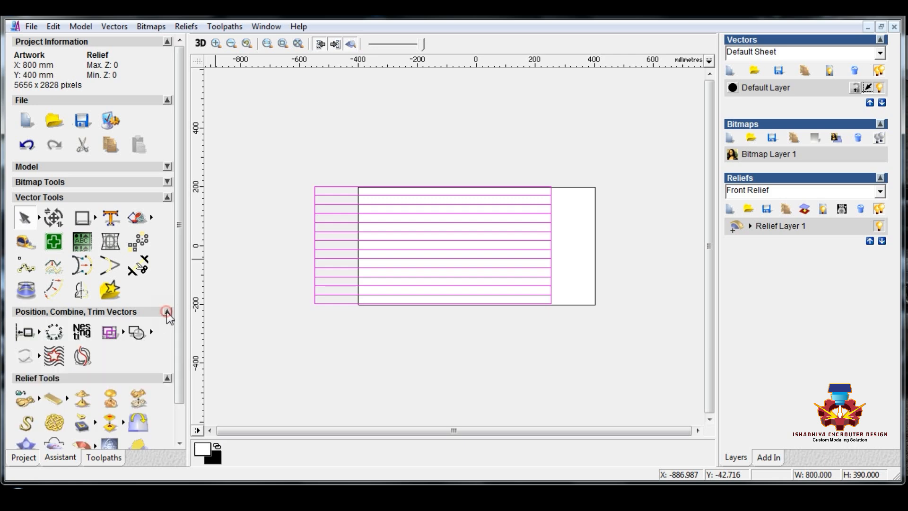
mouse_move(40, 332)
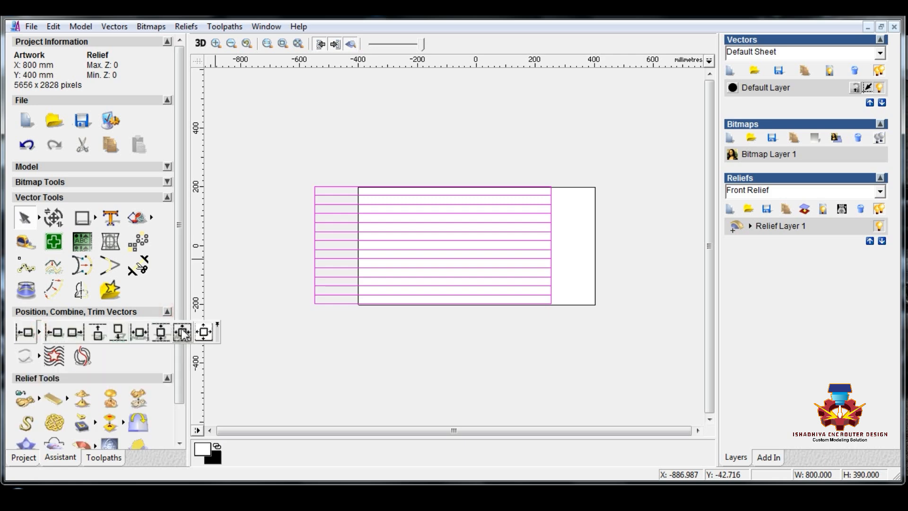
click(182, 332)
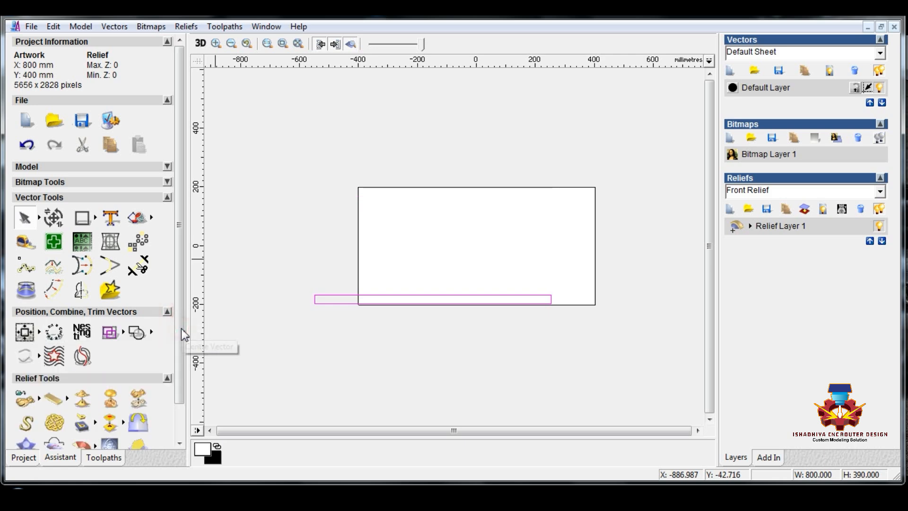
click(28, 146)
Centre the whole stack of strips as one group on the artwork area.
mouse_move(40, 331)
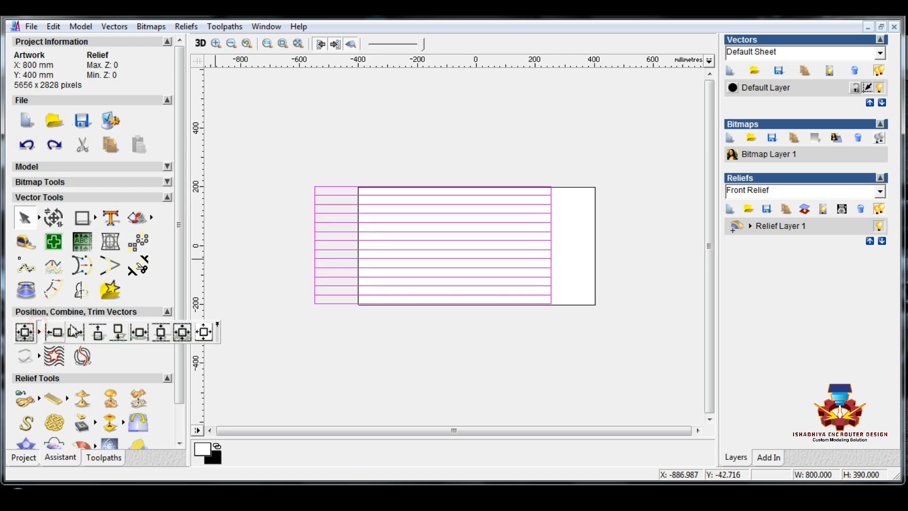
click(206, 337)
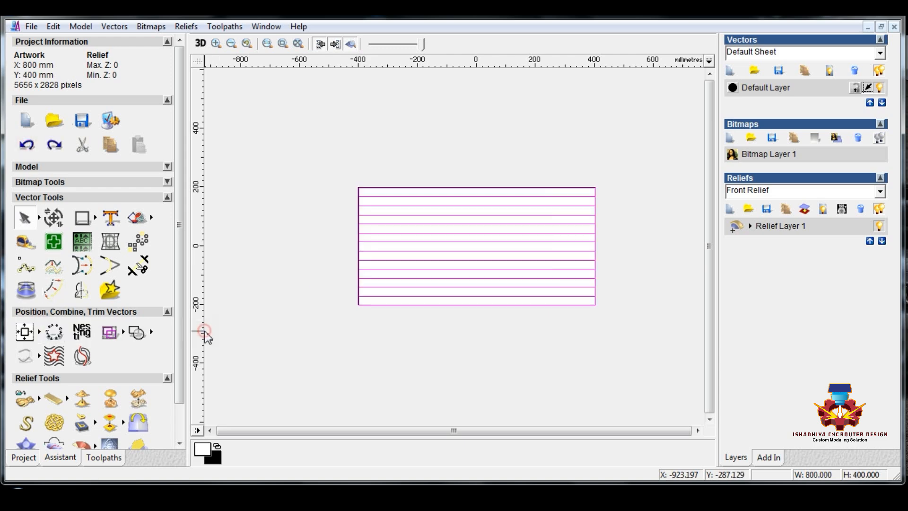
click(394, 354)
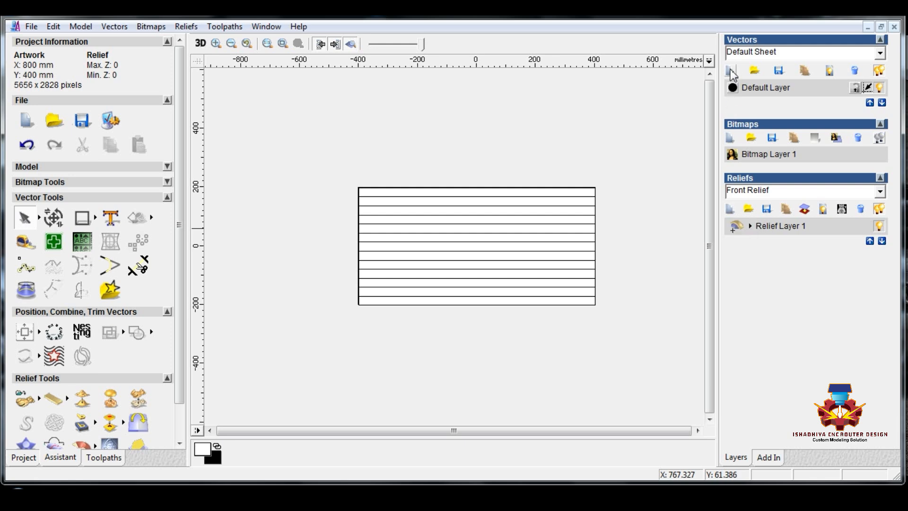
Create a new vector layer above Default Layer.
click(731, 72)
click(83, 217)
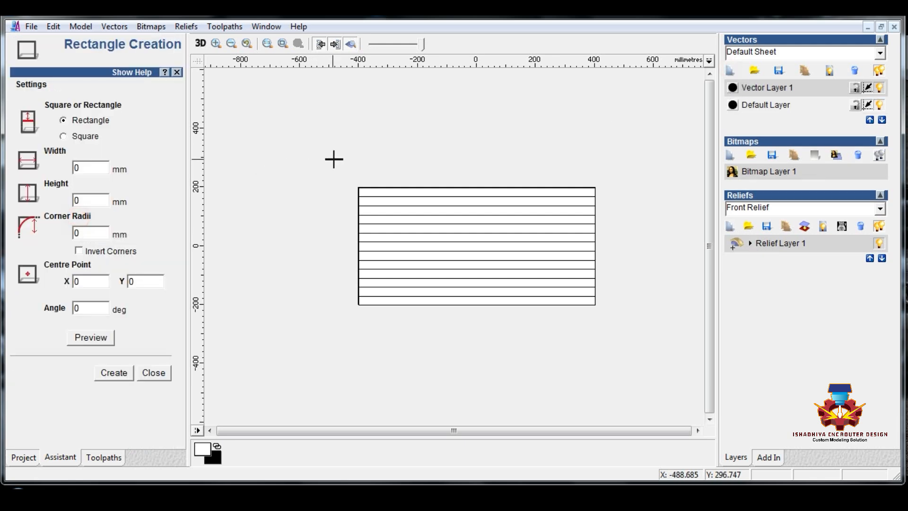
right_click(363, 152)
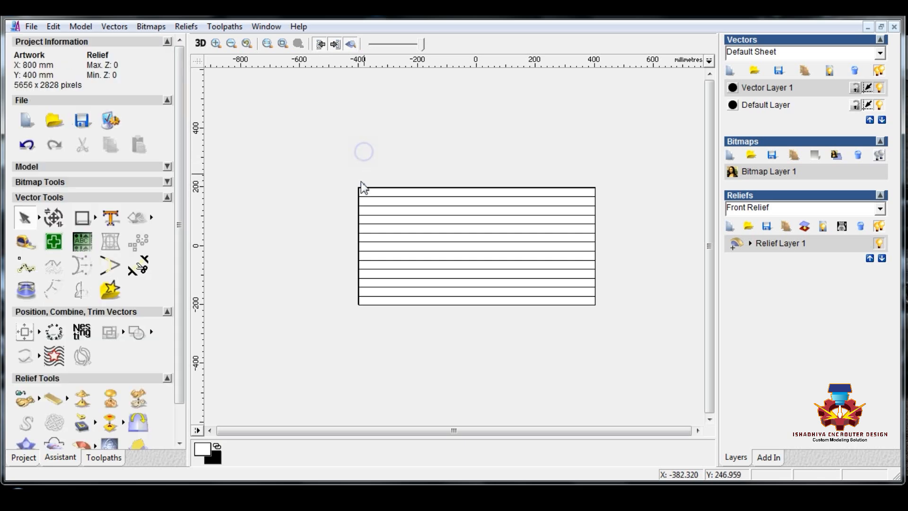
Copy the topmost strip onto the new vector layer, with Default Layer hidden.
drag(310, 351, 606, 199)
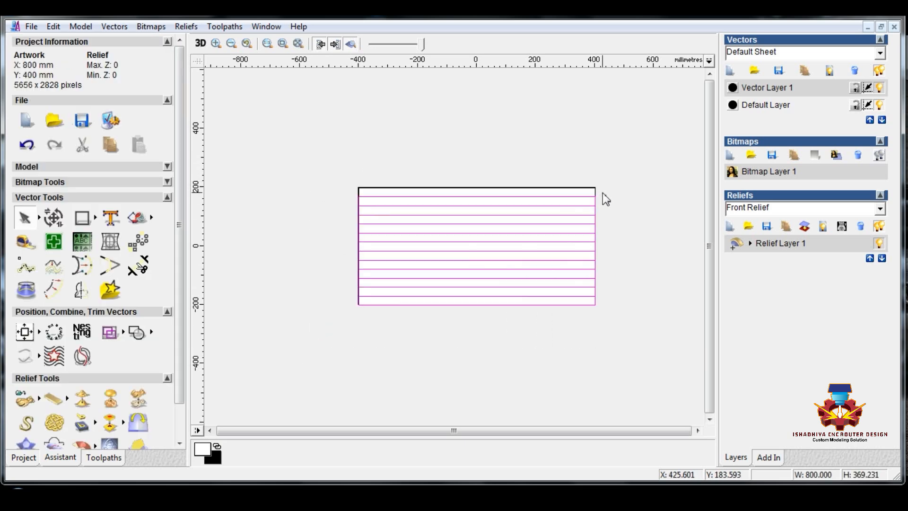
click(620, 193)
right_click(595, 190)
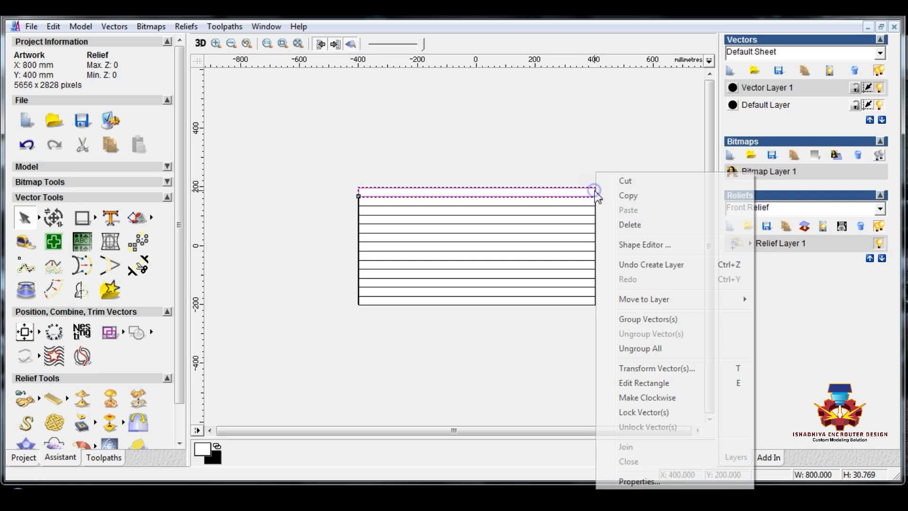
click(627, 196)
click(879, 105)
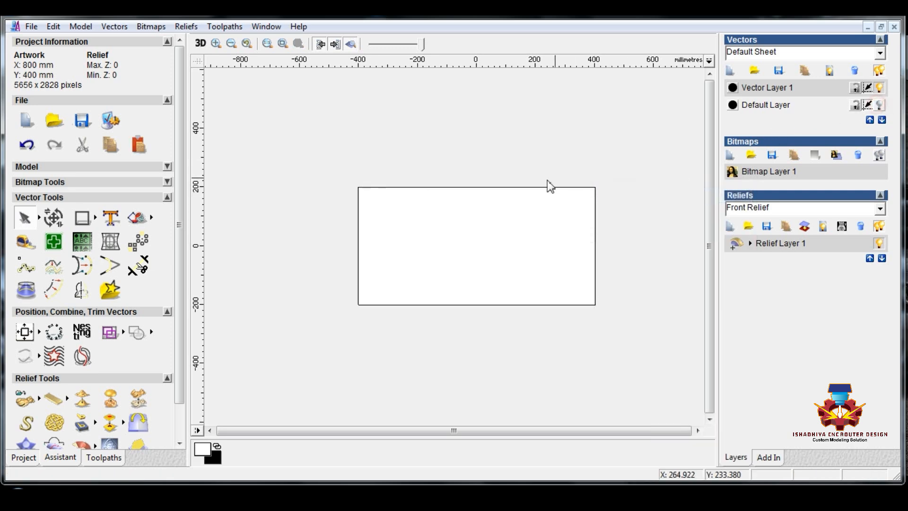
right_click(475, 180)
click(496, 219)
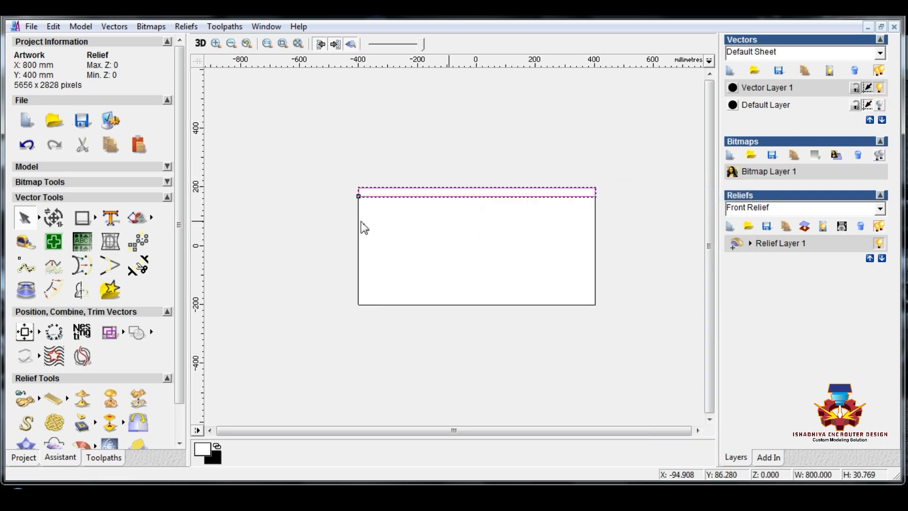
Try to resize the pasted strip to 100 mm wide with width and height linked.
click(54, 217)
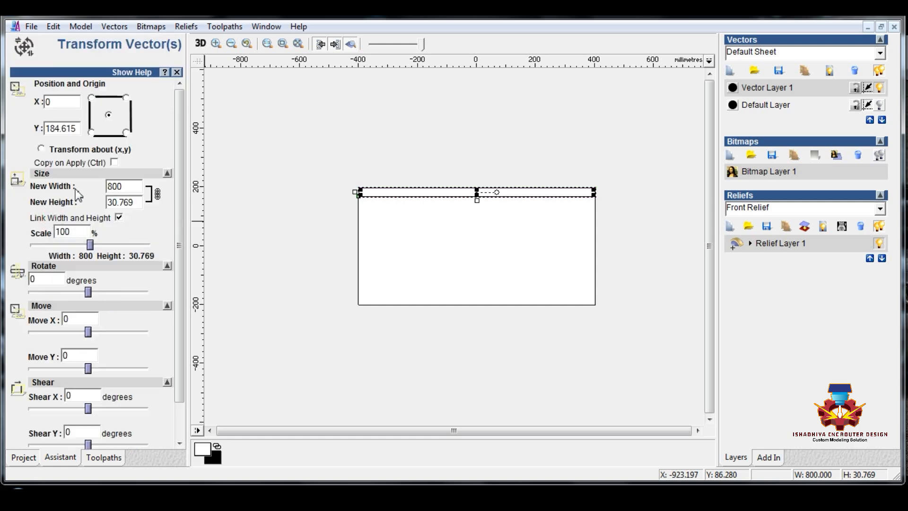
drag(127, 188, 109, 188)
scroll(127, 295, down, 2)
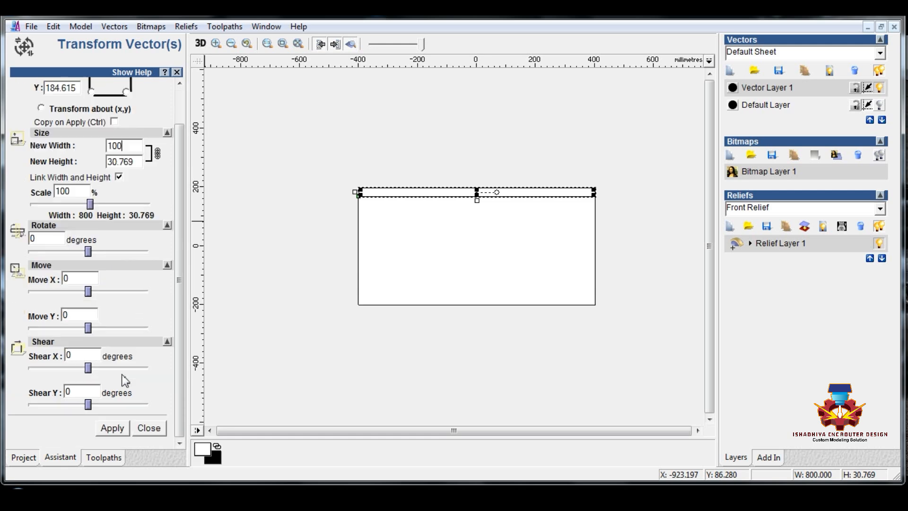
click(113, 428)
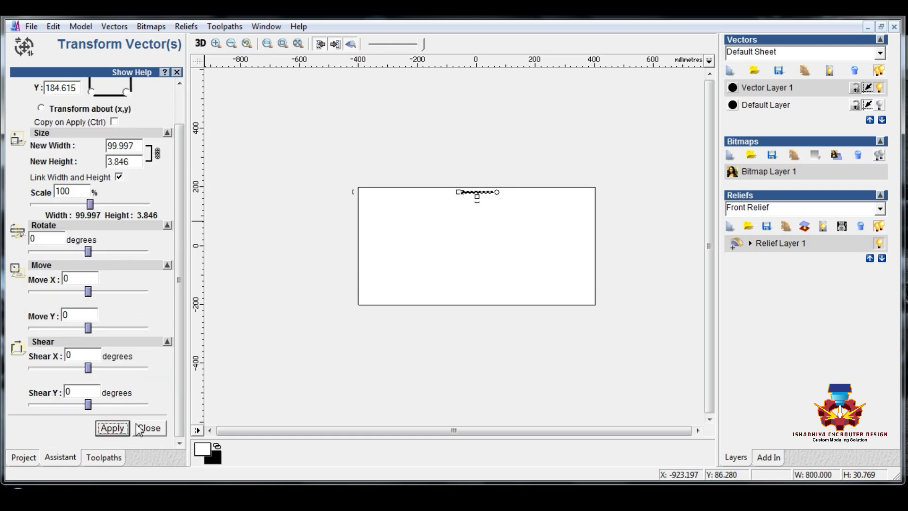
key(ctrl+z)
Try to resize the pasted strip to 100 mm wide with width and height unlinked, leaving 3.846 as its height.
click(119, 177)
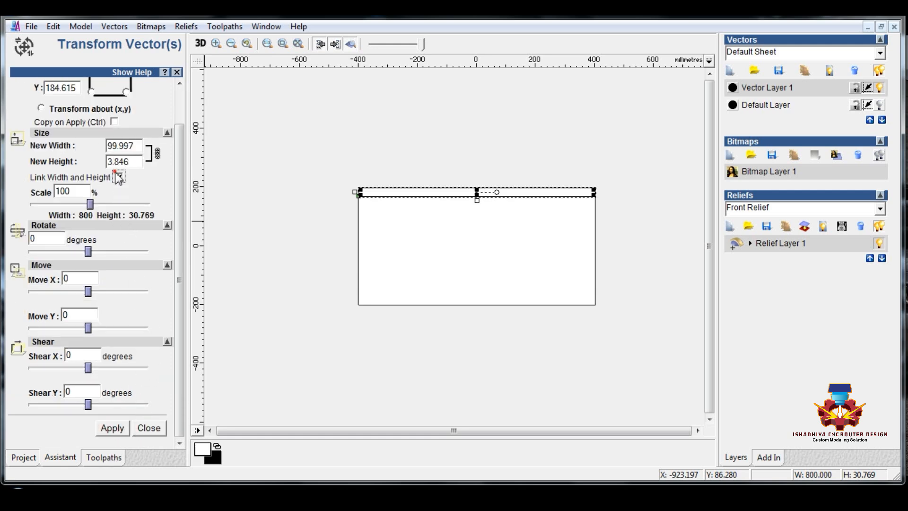
double_click(163, 146)
text(100)
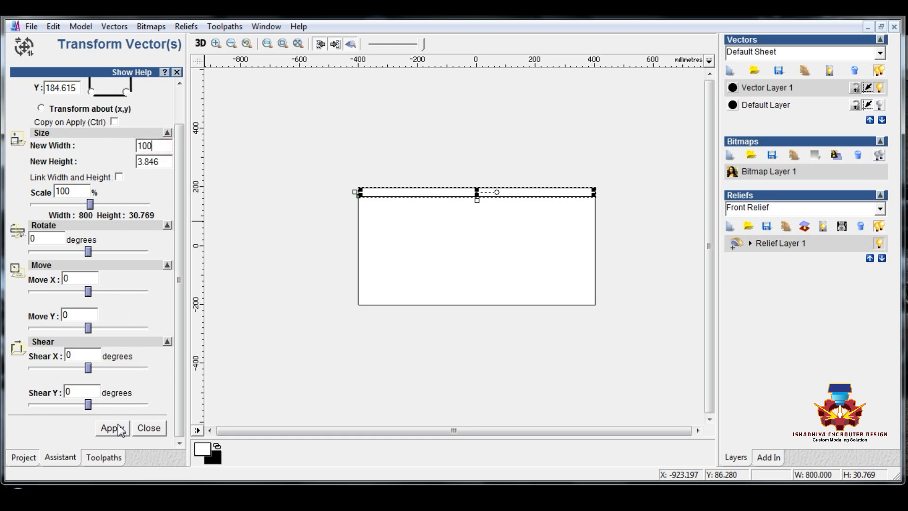
click(119, 429)
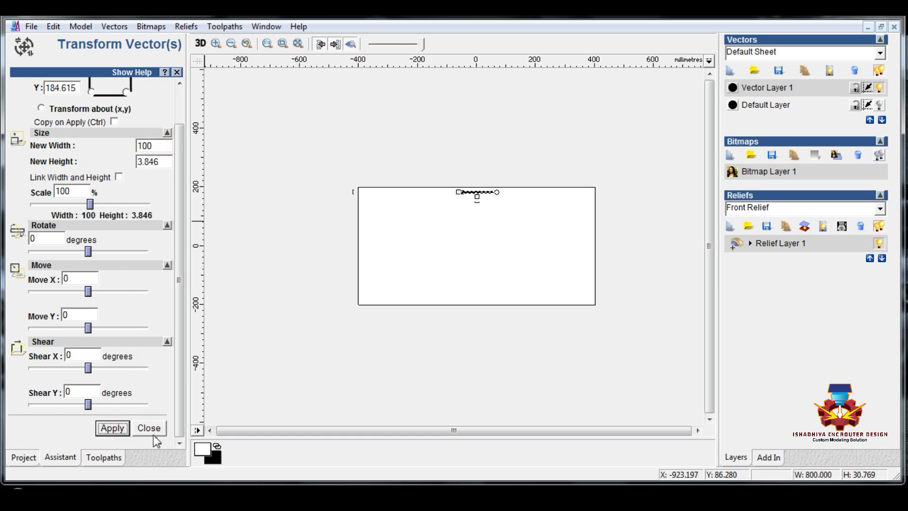
click(153, 433)
click(321, 343)
key(ctrl+z)
click(239, 273)
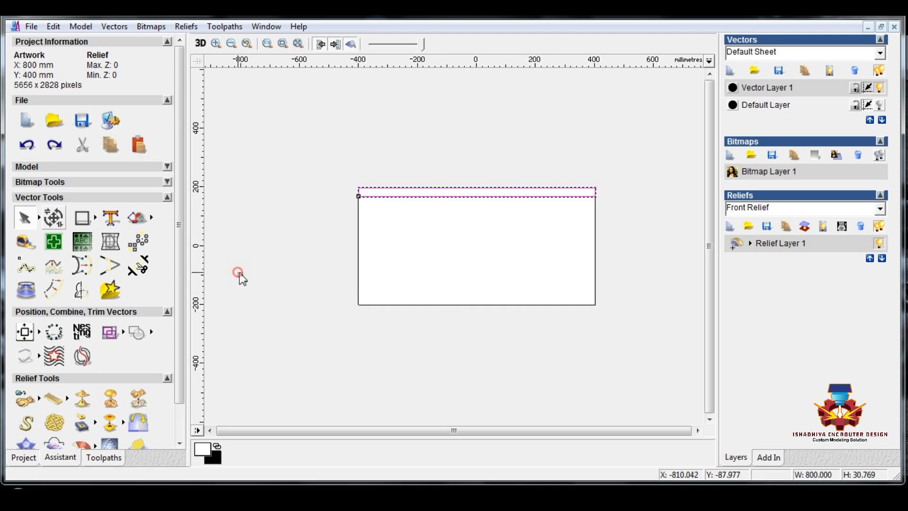
Set the pasted strip's width to 100 mm with width and height unlinked, keeping its full height.
click(398, 201)
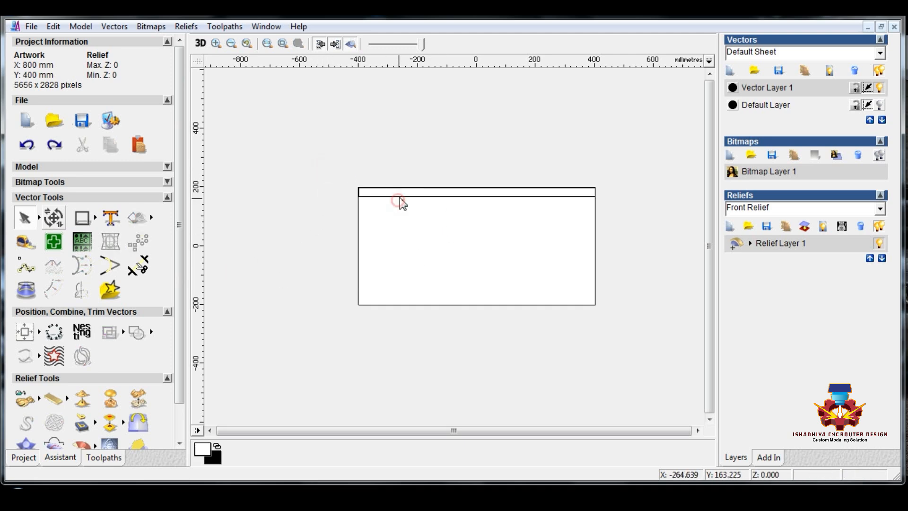
drag(339, 151, 619, 220)
click(54, 217)
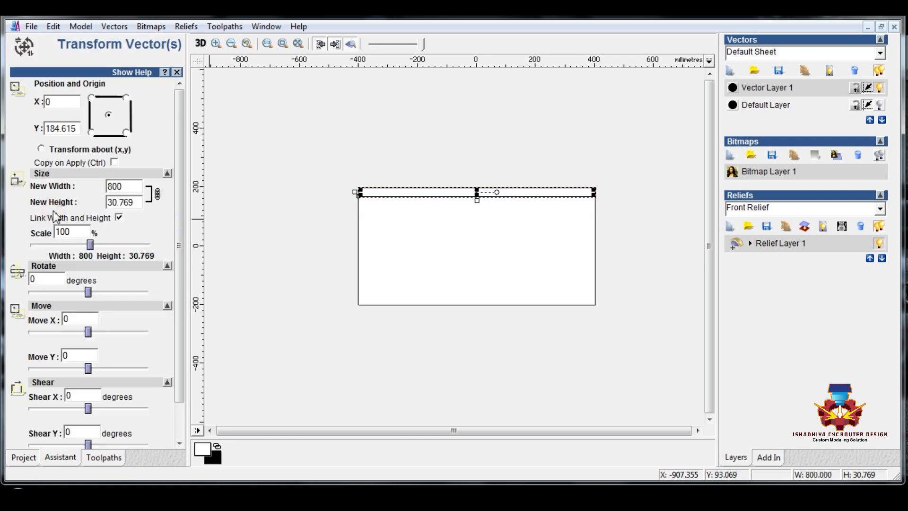
click(118, 218)
double_click(167, 188)
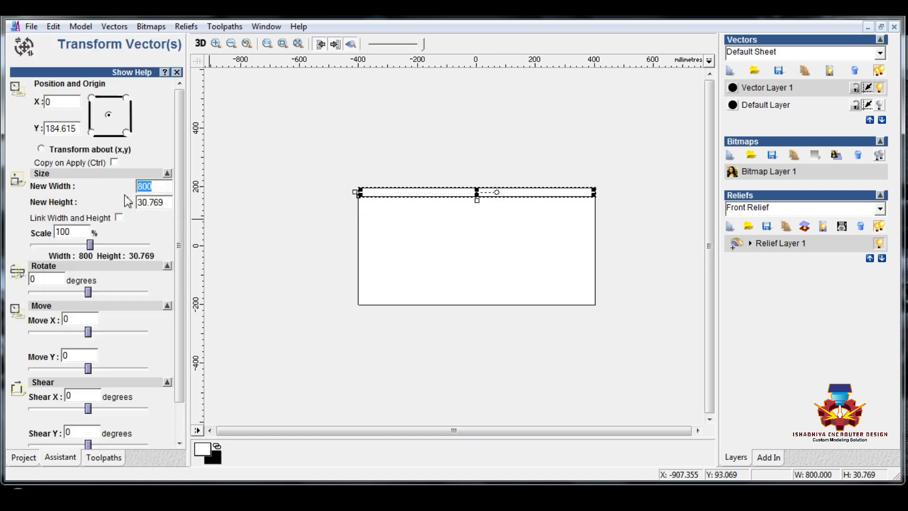
text(100)
scroll(118, 369, down, 1)
click(112, 428)
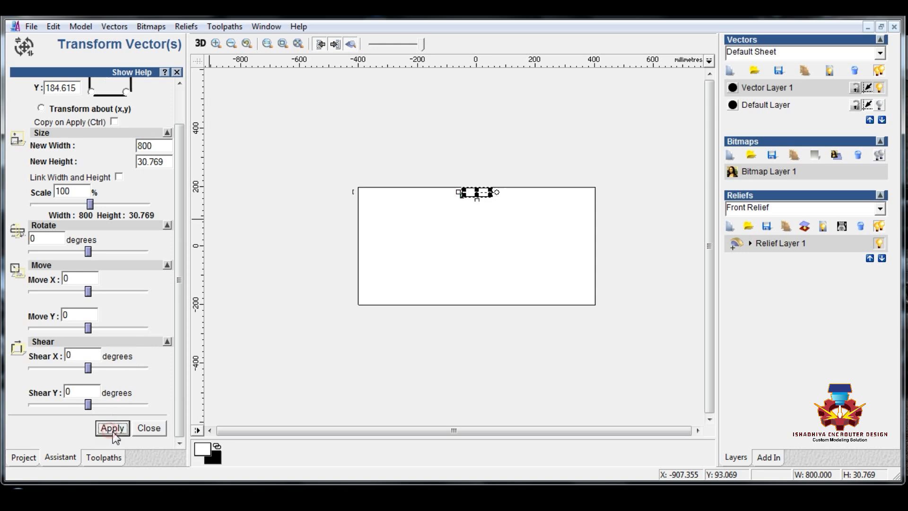
Try to resize the strip to 150 mm wide with width and height linked.
click(146, 426)
scroll(487, 187, up, 1)
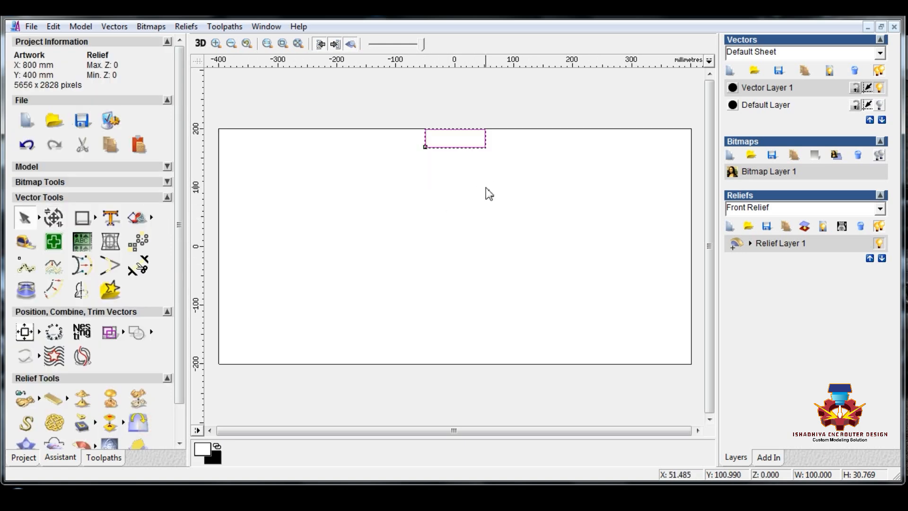
click(55, 217)
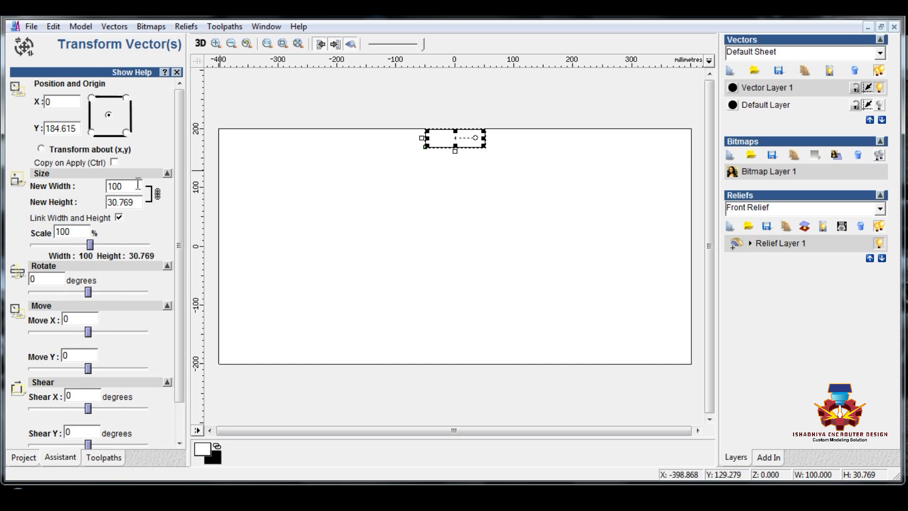
double_click(137, 185)
scroll(141, 365, down, 1)
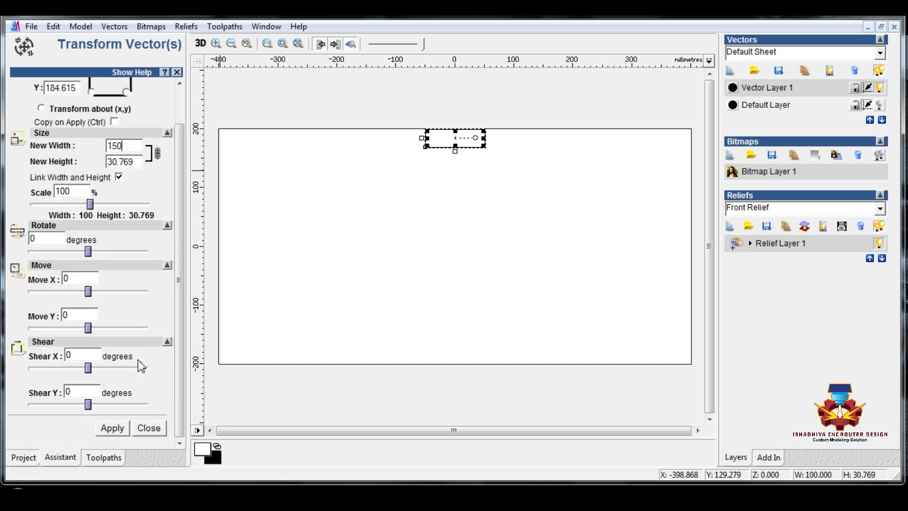
click(125, 425)
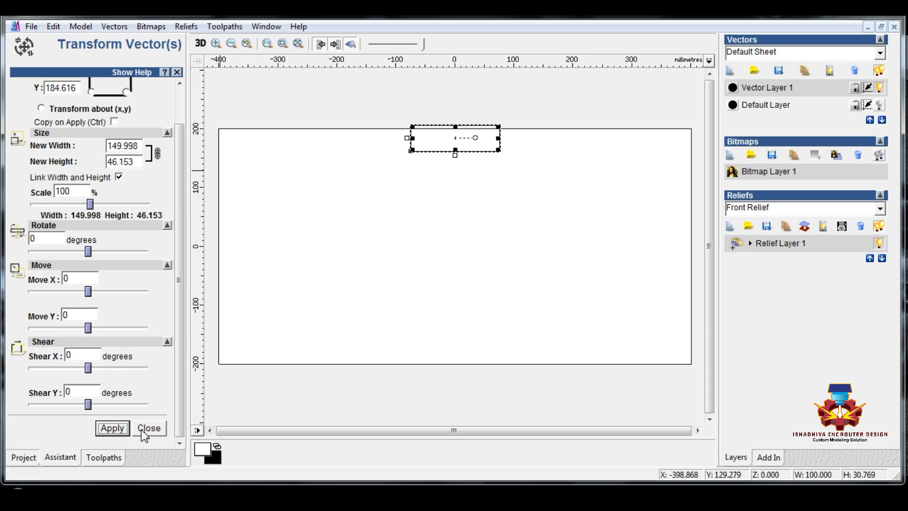
key(ctrl+z)
Set the strip's width to 150 mm with width and height unlinked.
click(118, 177)
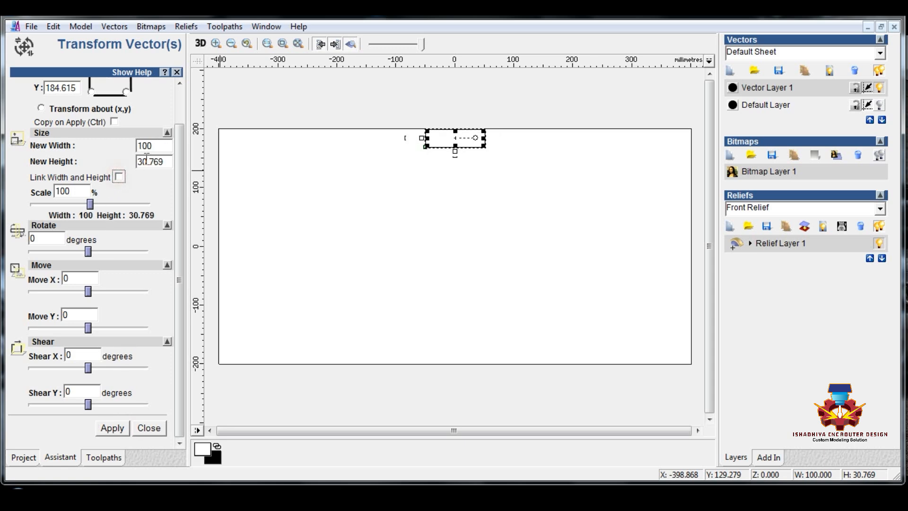
double_click(151, 146)
text(150)
click(113, 429)
click(147, 428)
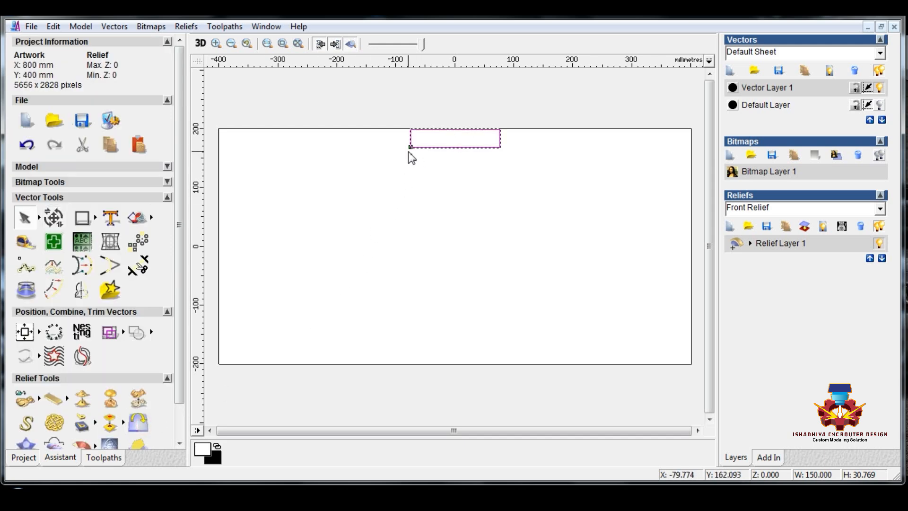
Copy the strip end to end into a row of three, and mirror a copy of that row to its left side.
drag(411, 147, 588, 146)
drag(390, 111, 698, 170)
click(77, 293)
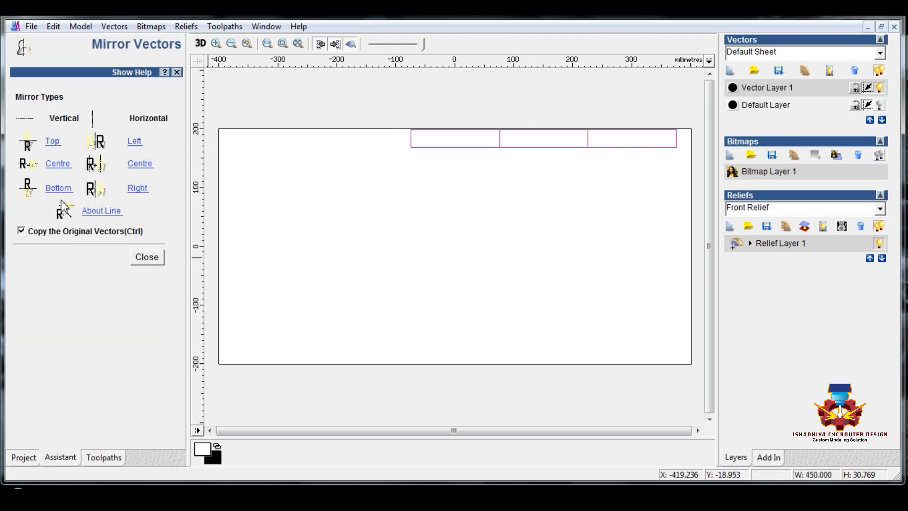
click(134, 140)
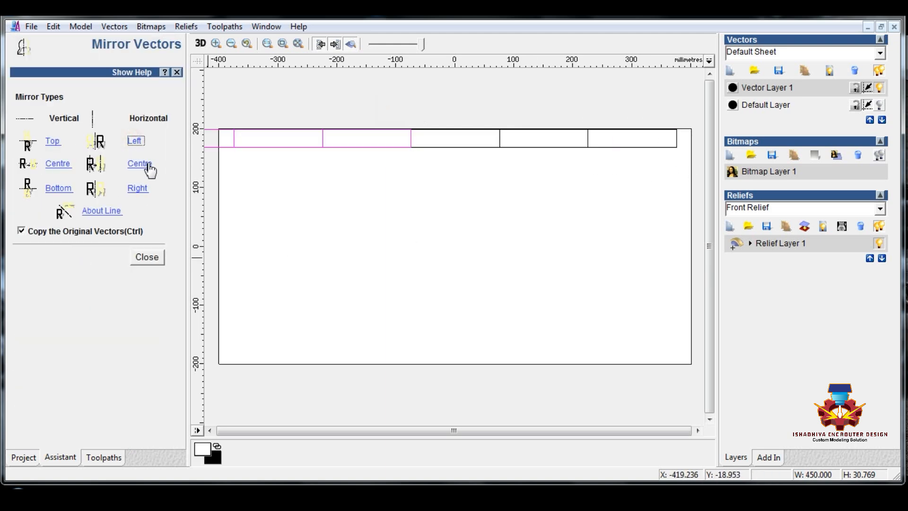
click(144, 256)
Move the whole row of six pieces right until it meets the artwork's right edge.
scroll(302, 208, down, 2)
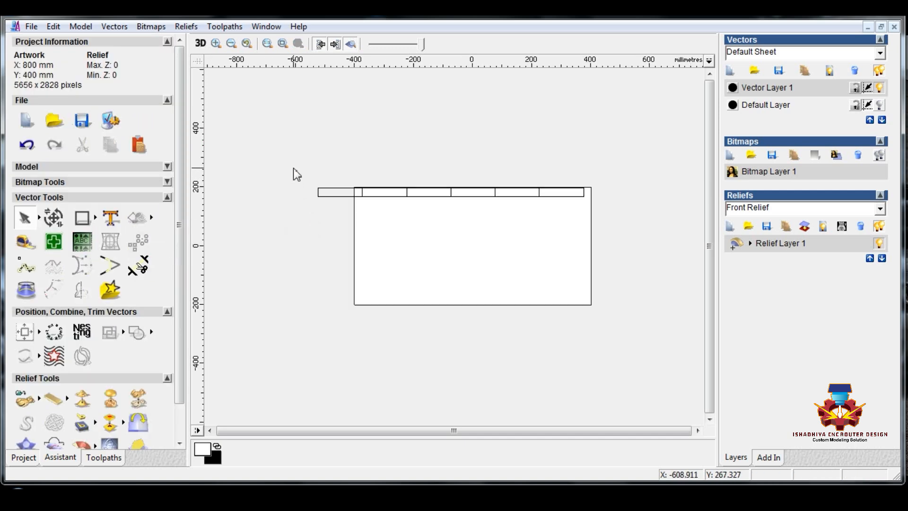
drag(294, 169, 629, 233)
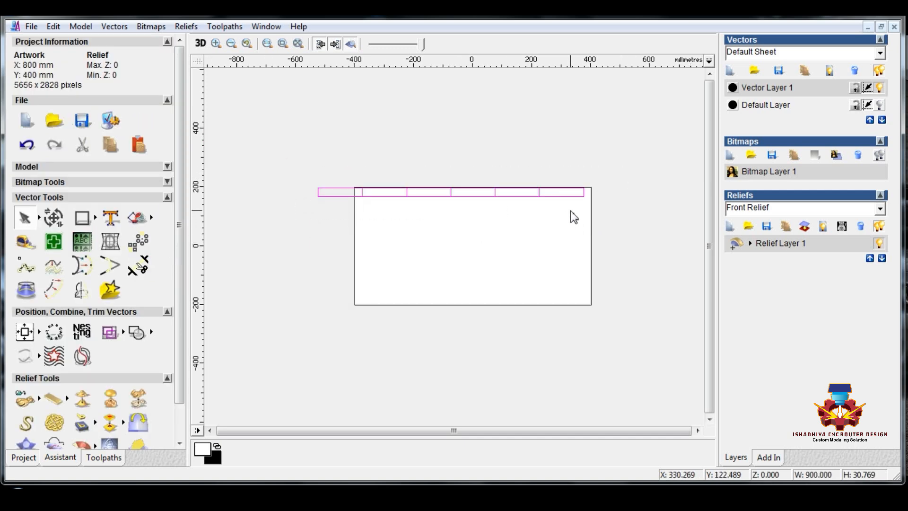
key(Right)
key(Right)
key(Right)
key(Right)
key(Right)
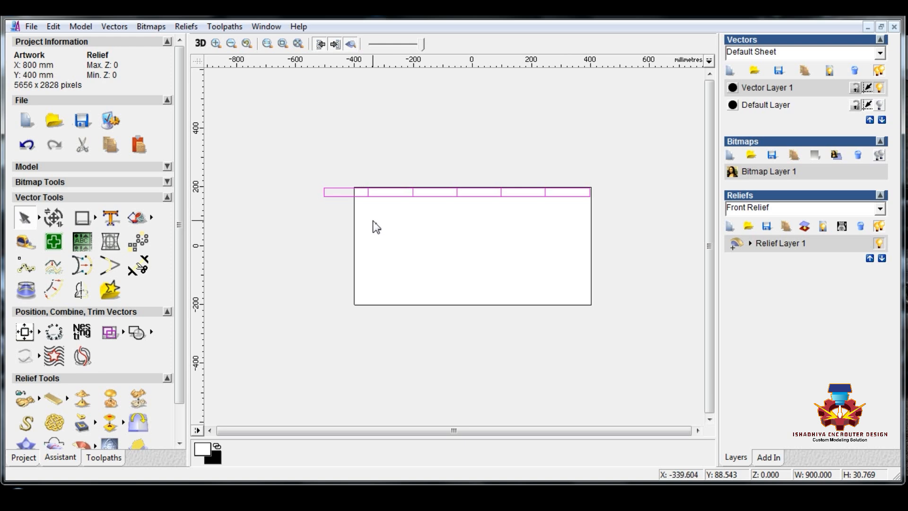
click(53, 218)
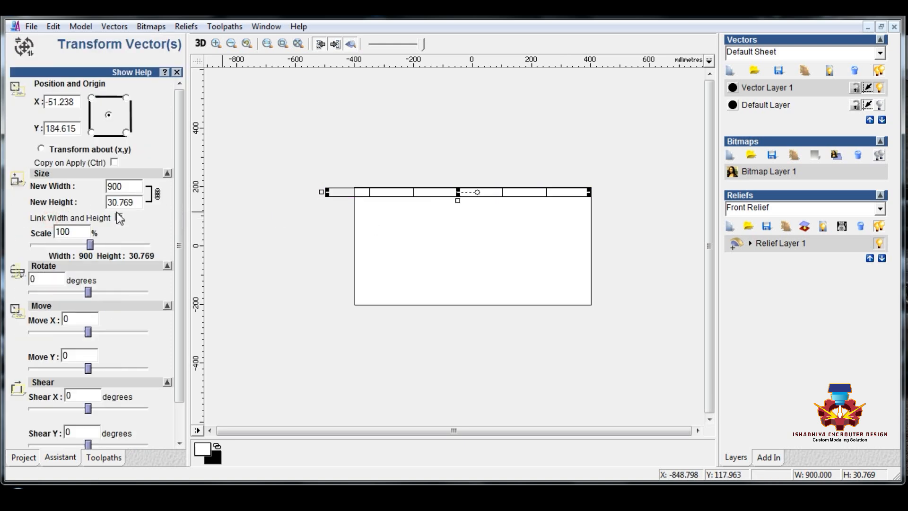
double_click(119, 187)
click(119, 217)
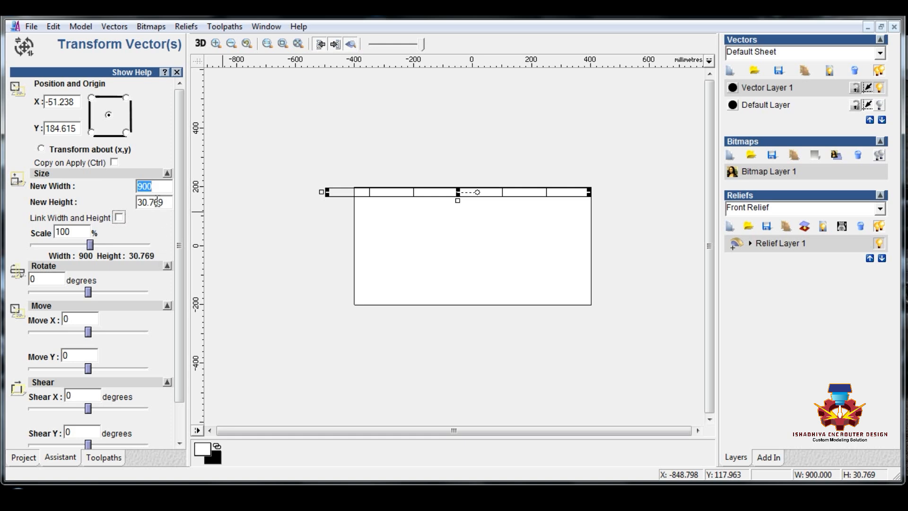
Delete the leftmost piece of the row, which overhangs the artwork's left edge.
click(266, 229)
click(325, 197)
key(Delete)
Set the total width of the remaining five-piece row to 800 mm with width and height unlinked.
drag(322, 167, 635, 215)
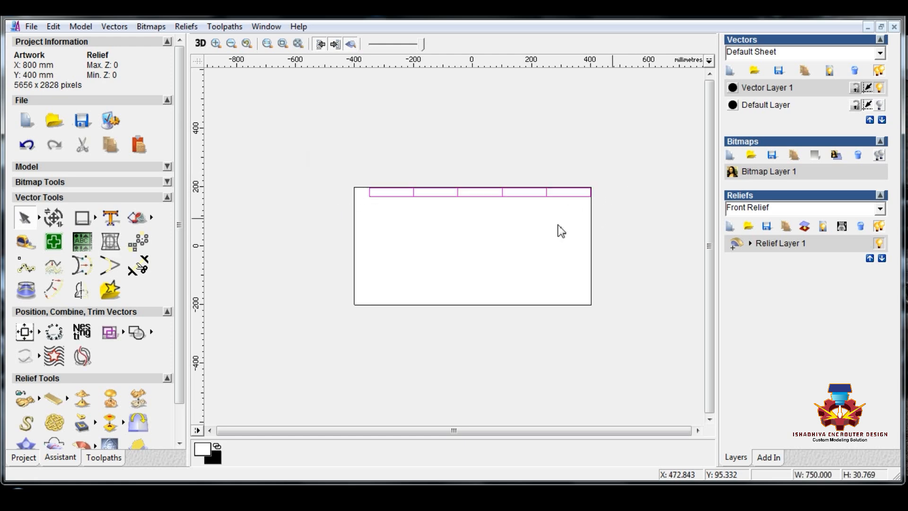
click(50, 224)
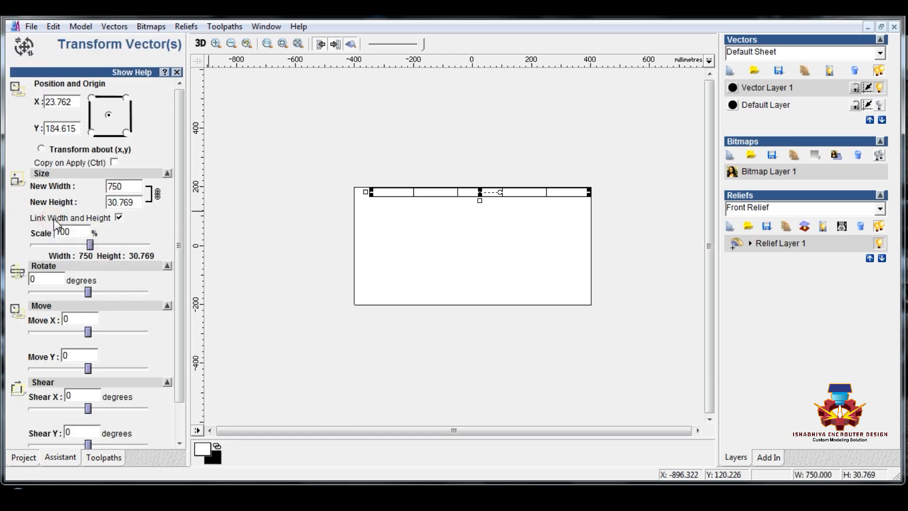
click(118, 218)
double_click(158, 184)
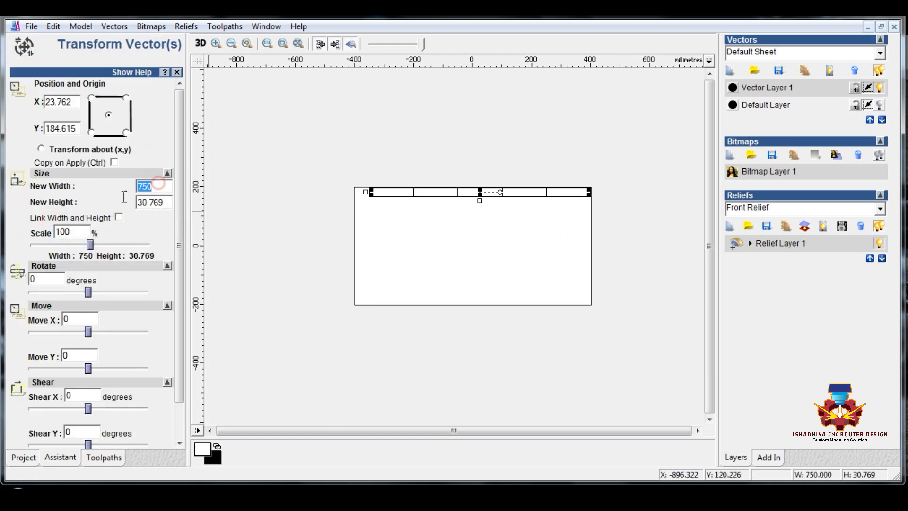
text(800)
scroll(152, 358, down, 1)
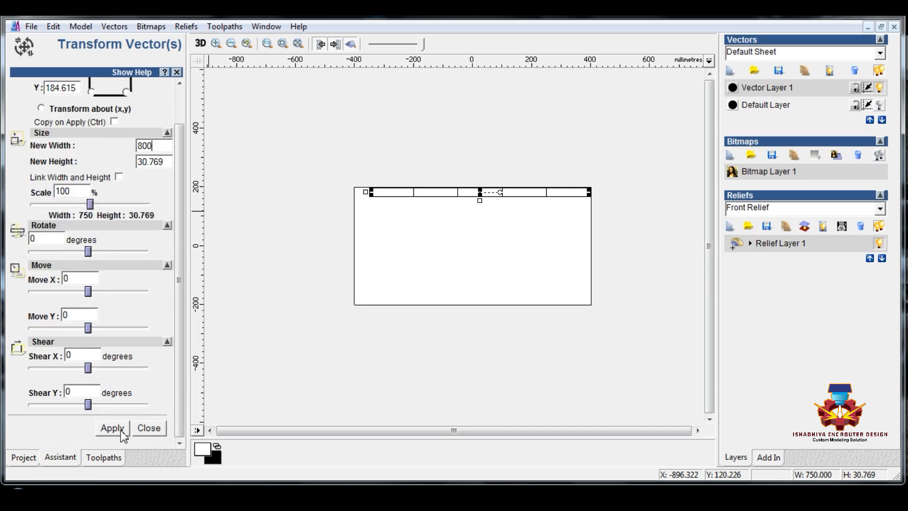
click(116, 430)
click(141, 433)
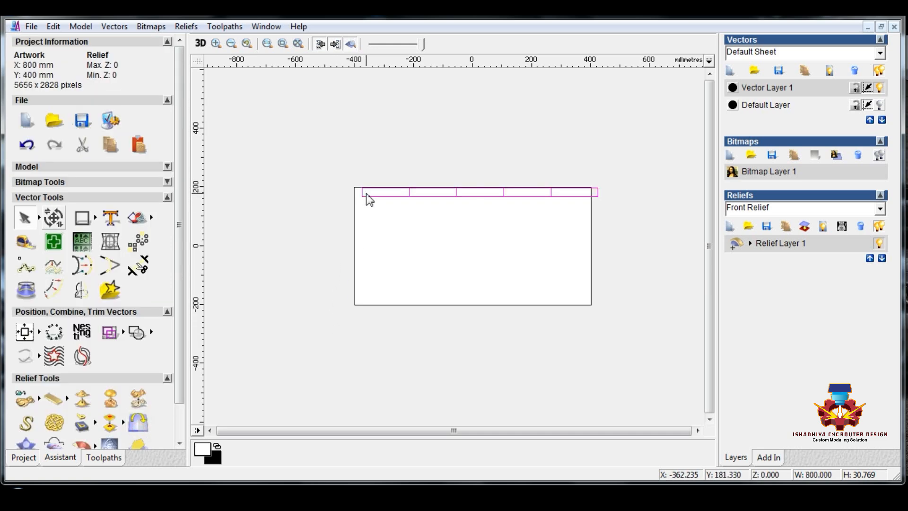
Copy the row directly below itself, then mirror copies of the two rows downward repeatedly until fourteen rows span the artwork's height.
drag(363, 186, 361, 199)
drag(330, 173, 600, 229)
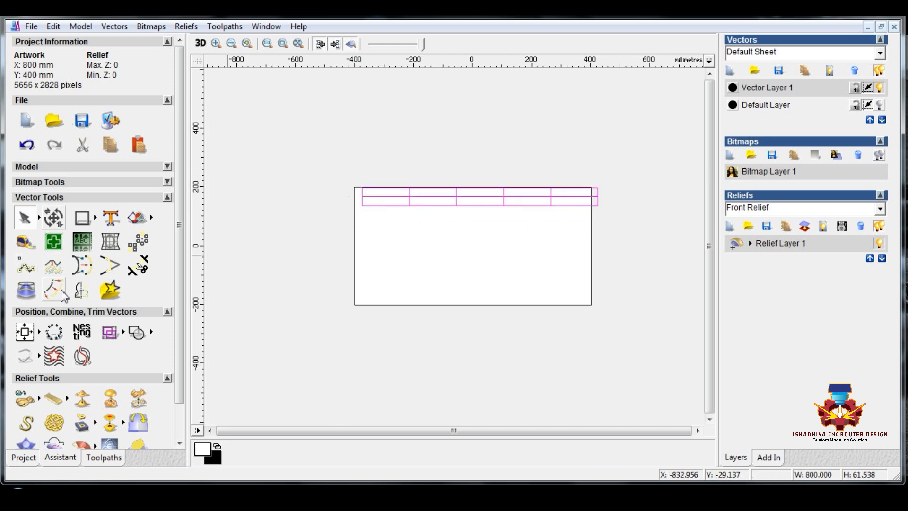
click(80, 291)
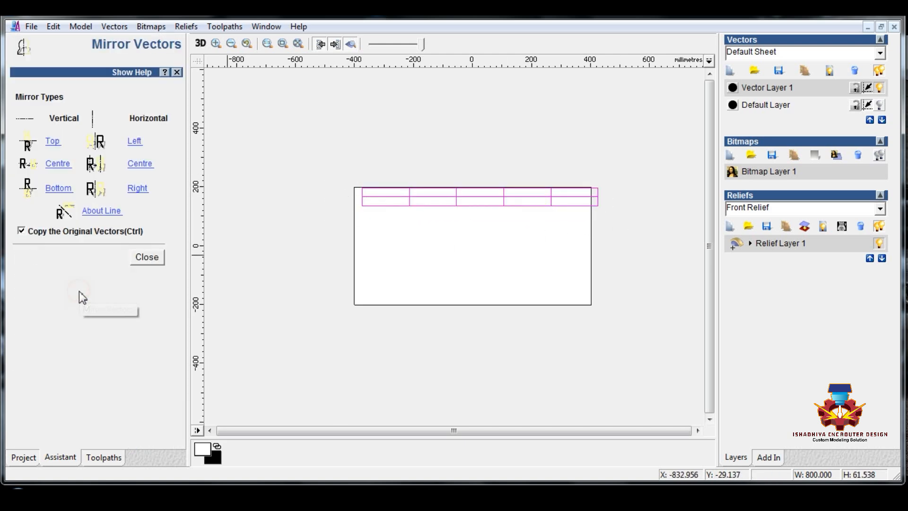
click(58, 188)
click(58, 188)
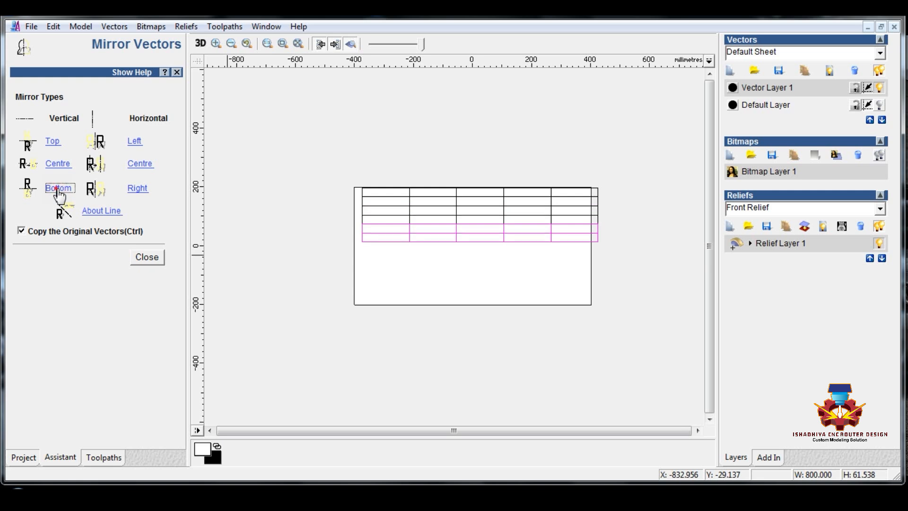
click(58, 189)
click(58, 188)
click(58, 188)
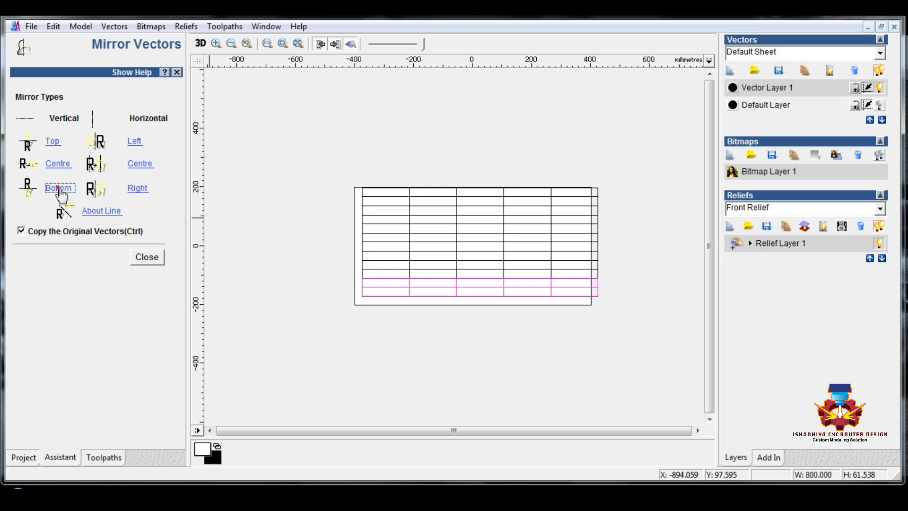
click(58, 188)
Align the upper thirteen rows with the artwork's edges and delete the surplus row below it.
click(243, 278)
drag(242, 178, 665, 314)
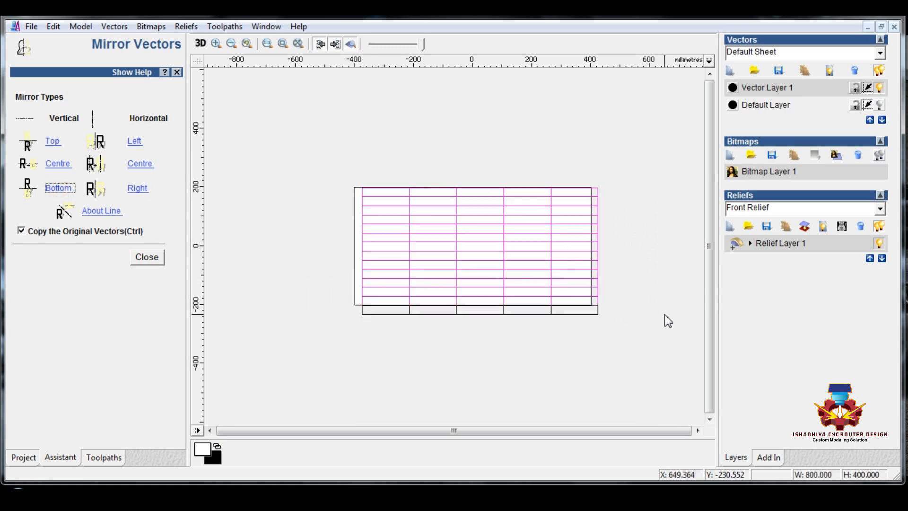
click(146, 257)
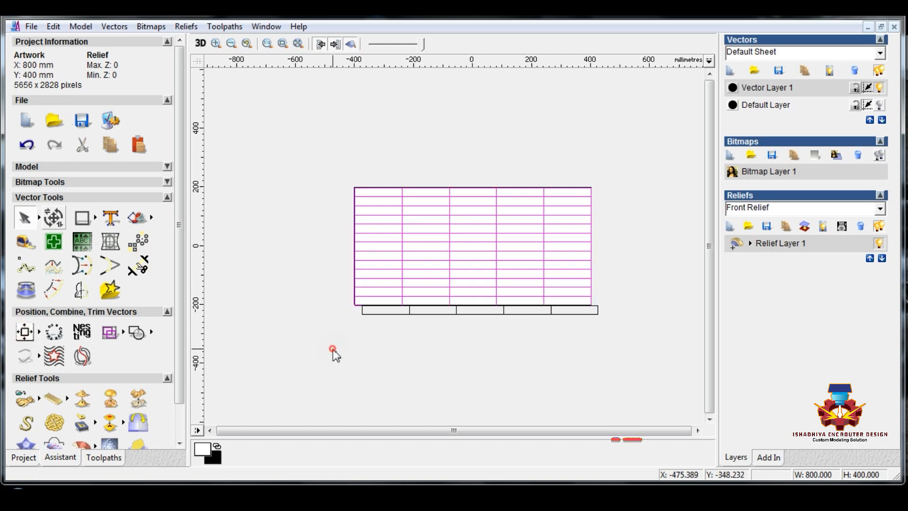
drag(305, 350, 601, 306)
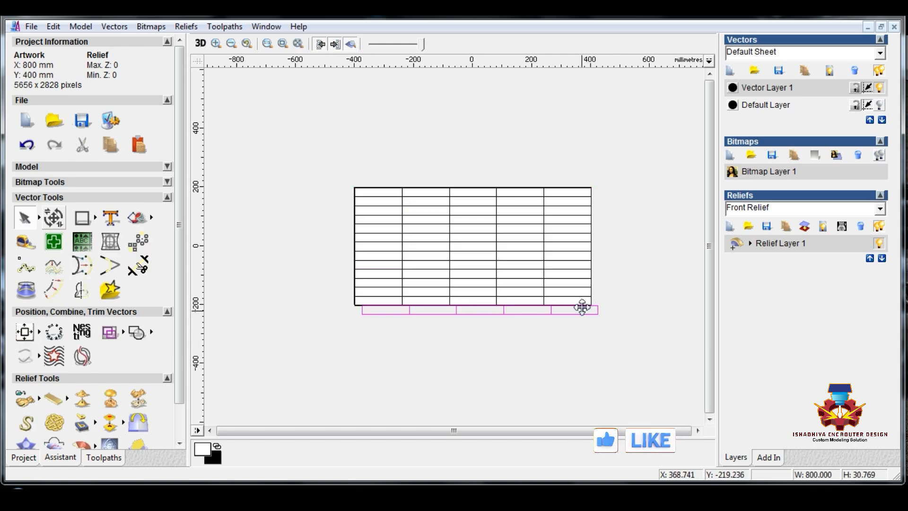
key(Delete)
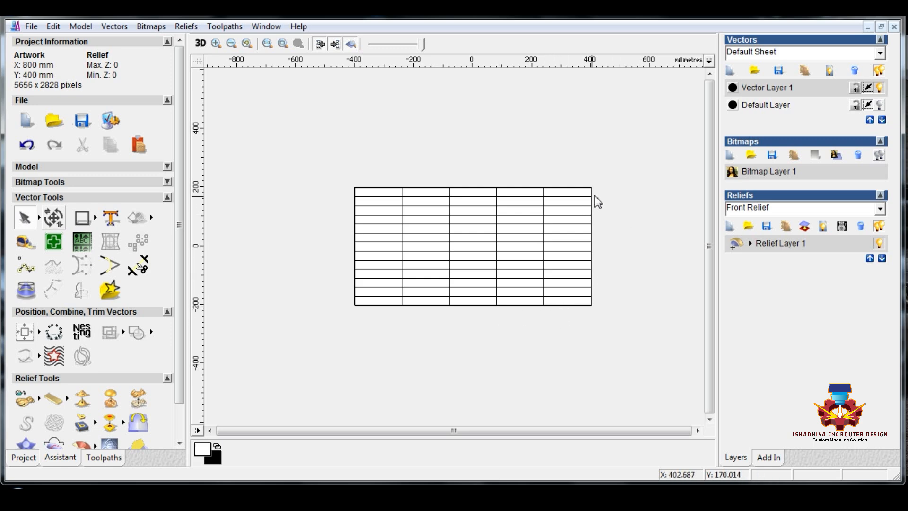
Group every other piece in the leftmost column, starting with the topmost and ending with the bottom one.
click(355, 188)
shift+click(354, 211)
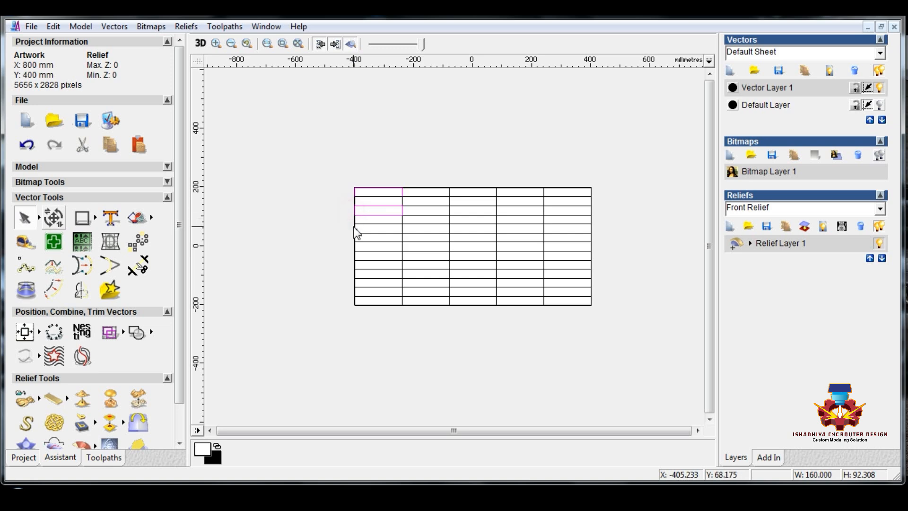
shift+click(355, 227)
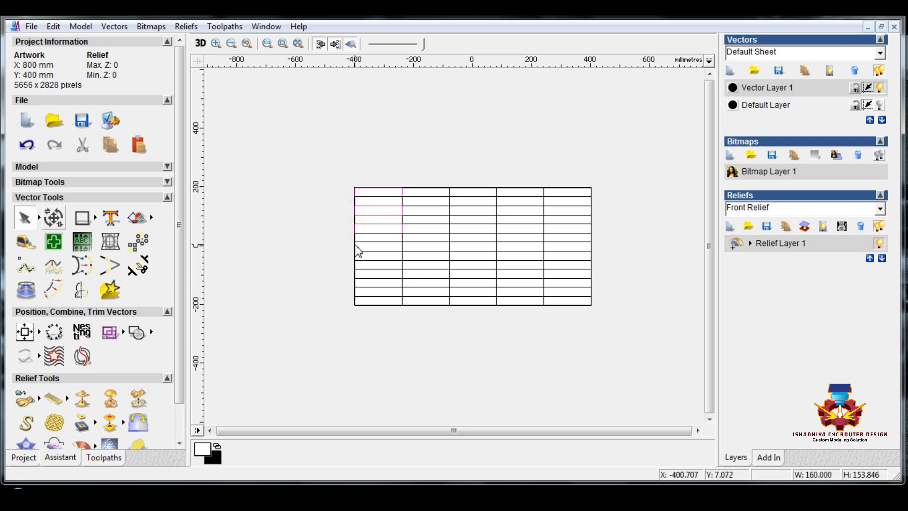
shift+click(355, 246)
shift+click(355, 264)
shift+click(355, 283)
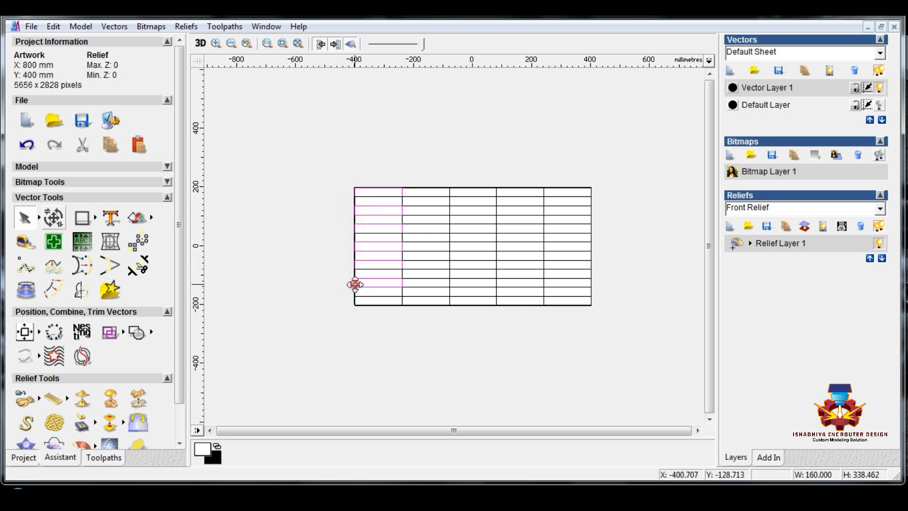
shift+click(356, 302)
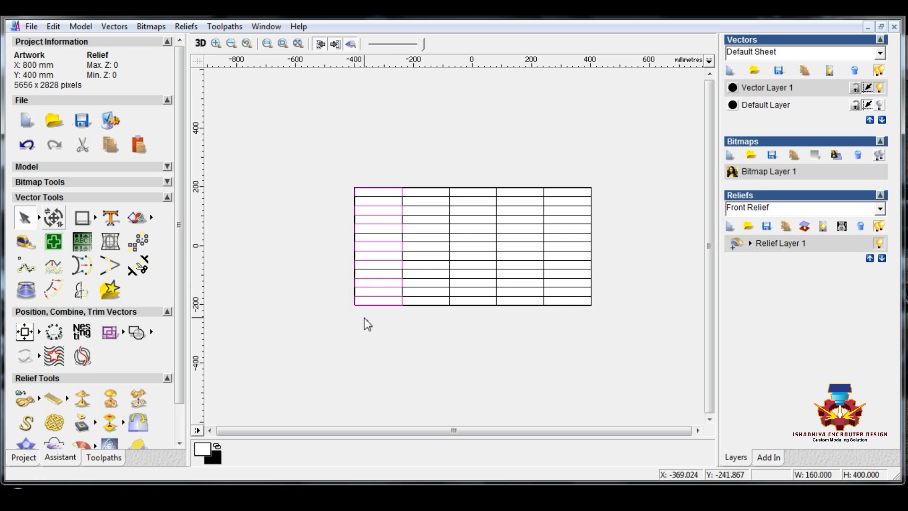
right_click(341, 302)
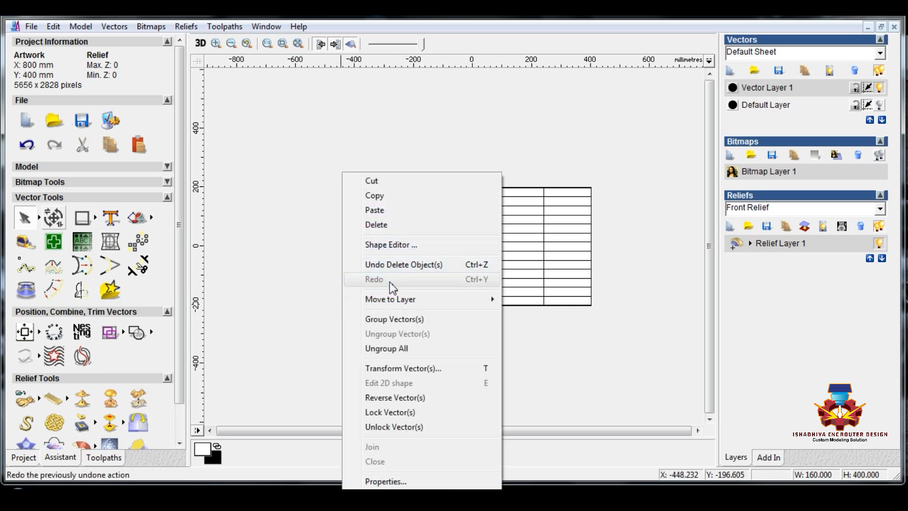
click(384, 321)
Group the remaining alternate pieces of the leftmost column as a second group.
click(374, 353)
drag(329, 156, 422, 336)
shift+click(357, 304)
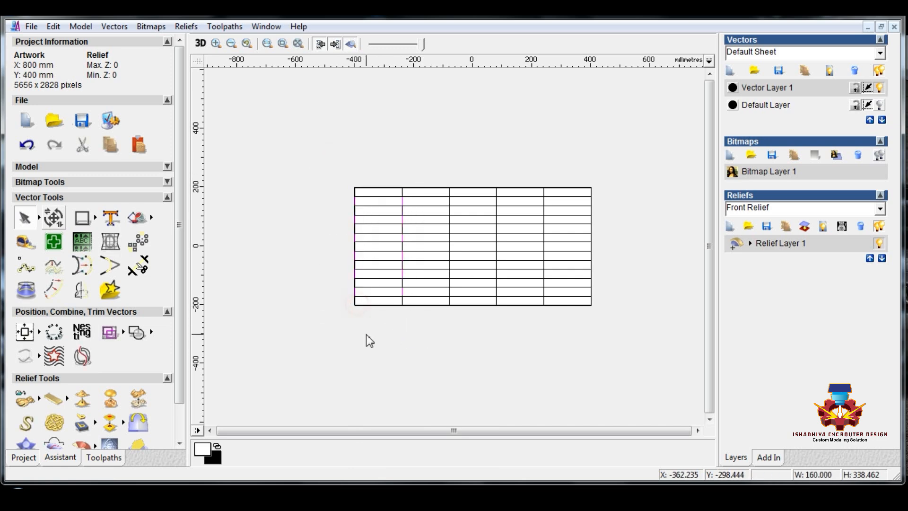
key(ctrl+g)
Delete the four other columns of pieces, keeping only the leftmost column.
click(380, 348)
drag(388, 147, 636, 363)
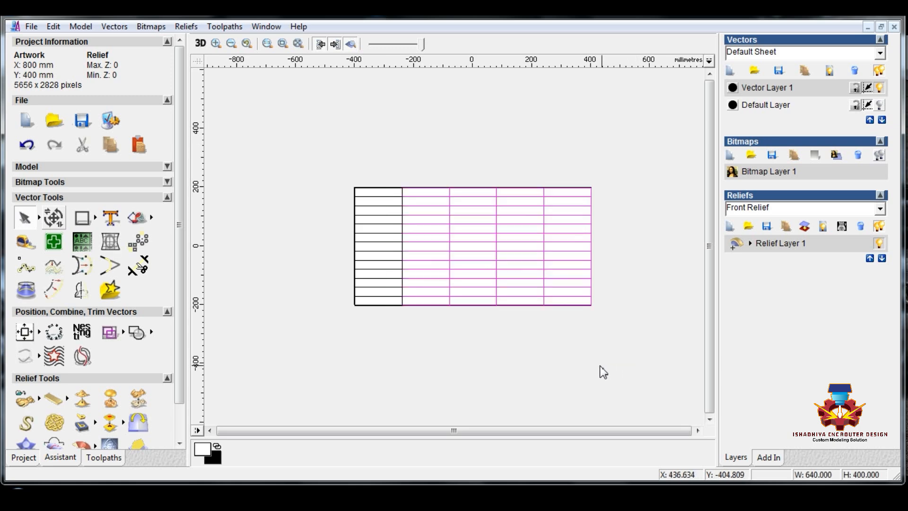
key(Delete)
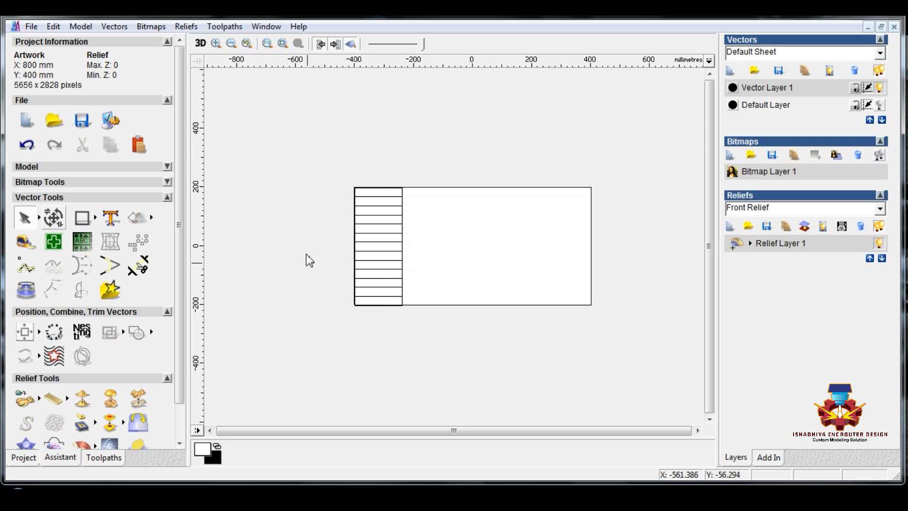
click(400, 188)
click(320, 179)
drag(310, 171, 434, 338)
click(414, 352)
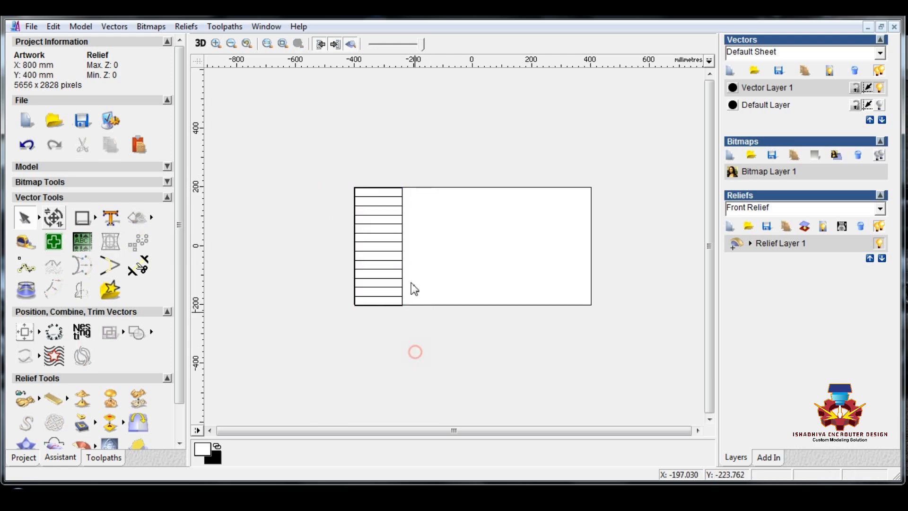
Move the seven-piece group of the leftmost column onto a new vector layer and hide Vector Layer 1.
click(403, 193)
key(Delete)
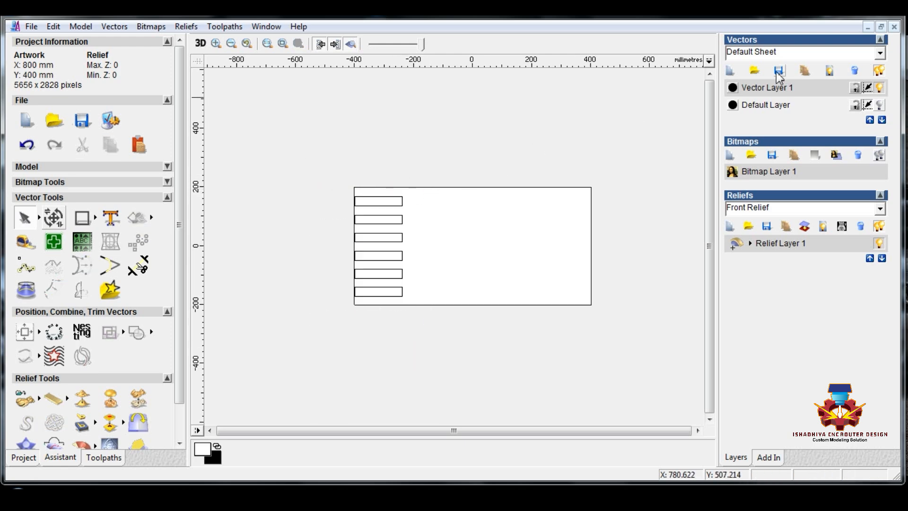
click(729, 71)
key(ctrl+v)
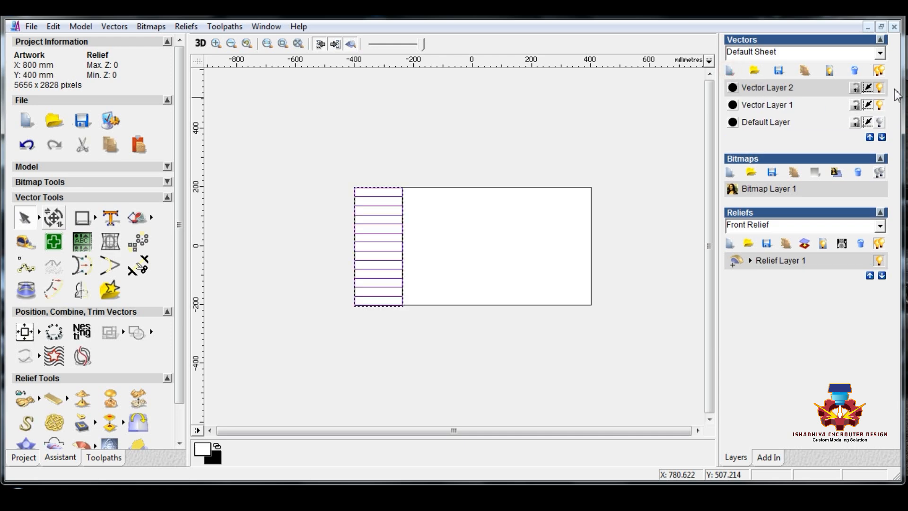
click(880, 105)
Mirror the seven-piece group to the right four times, keeping the originals, to make five columns across the artwork.
drag(316, 161, 438, 344)
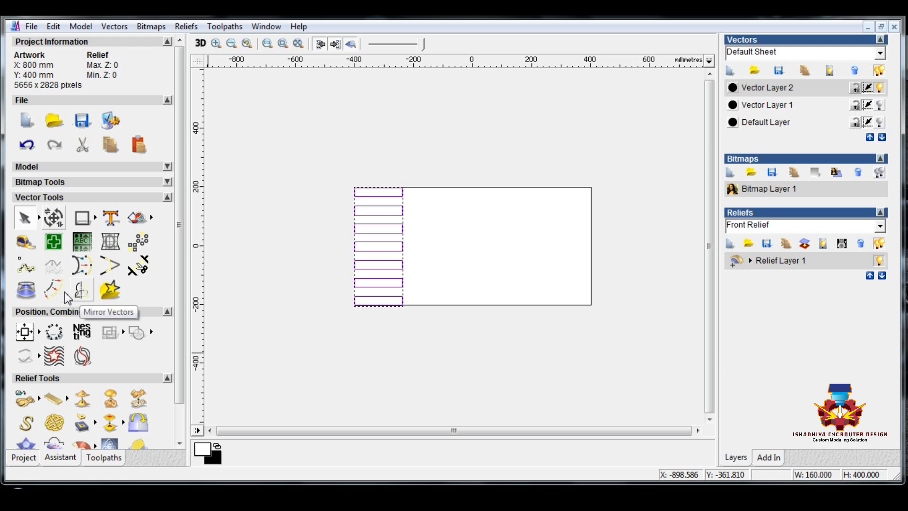
click(81, 290)
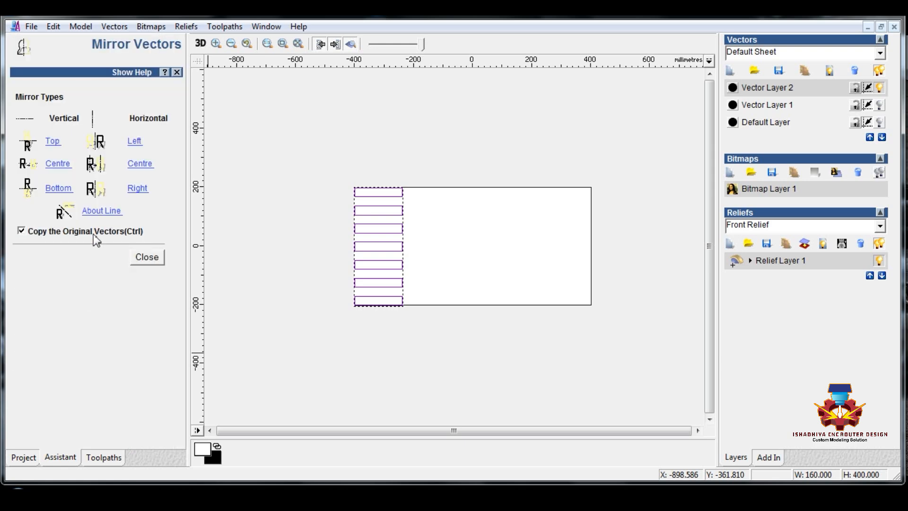
click(137, 189)
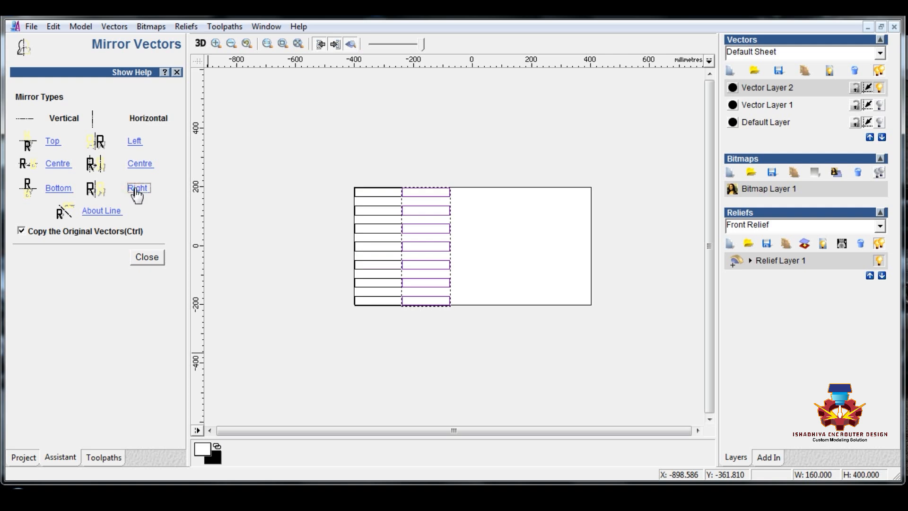
click(137, 190)
click(137, 190)
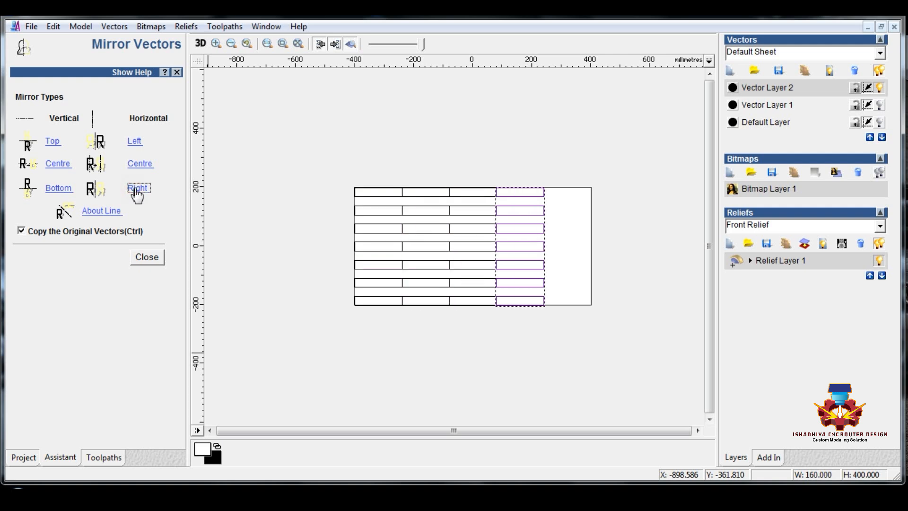
click(299, 145)
Cut the second and fourth seven-piece columns from Vector Layer 2, hide that layer and paste them onto the Default Layer.
click(425, 188)
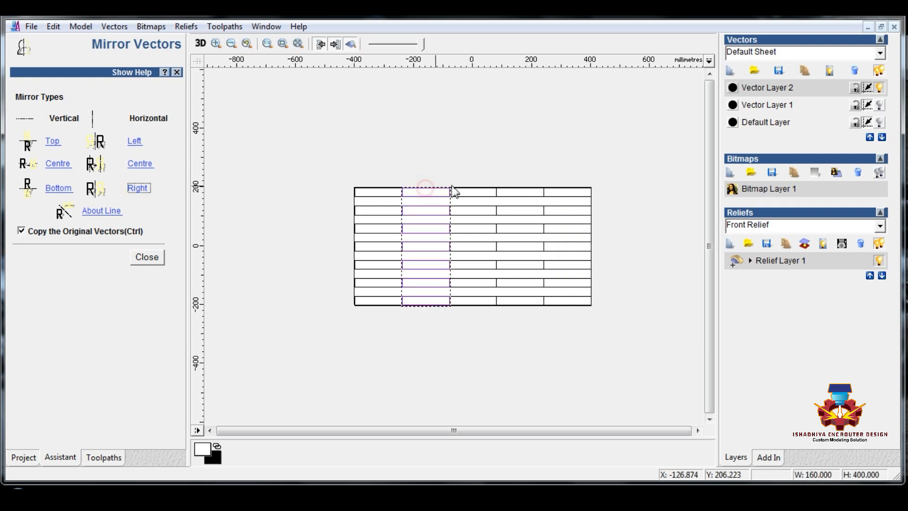
shift+click(530, 188)
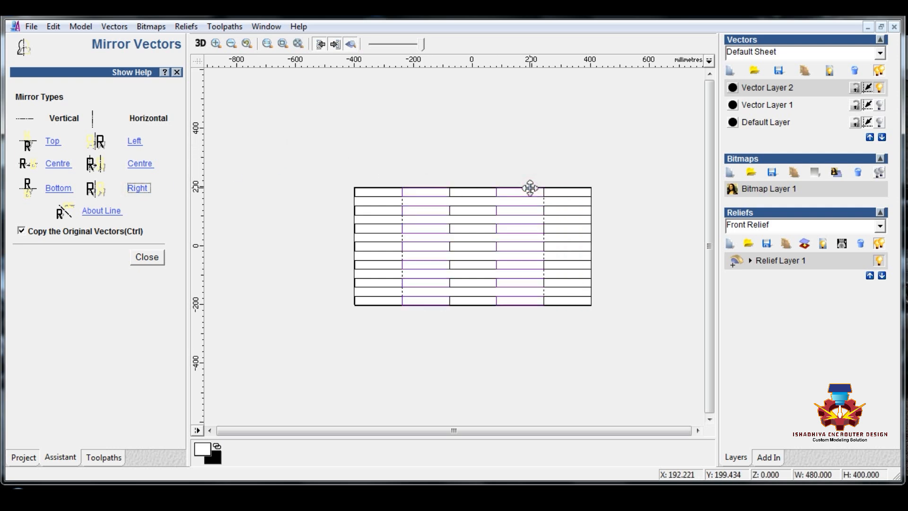
right_click(530, 189)
click(548, 180)
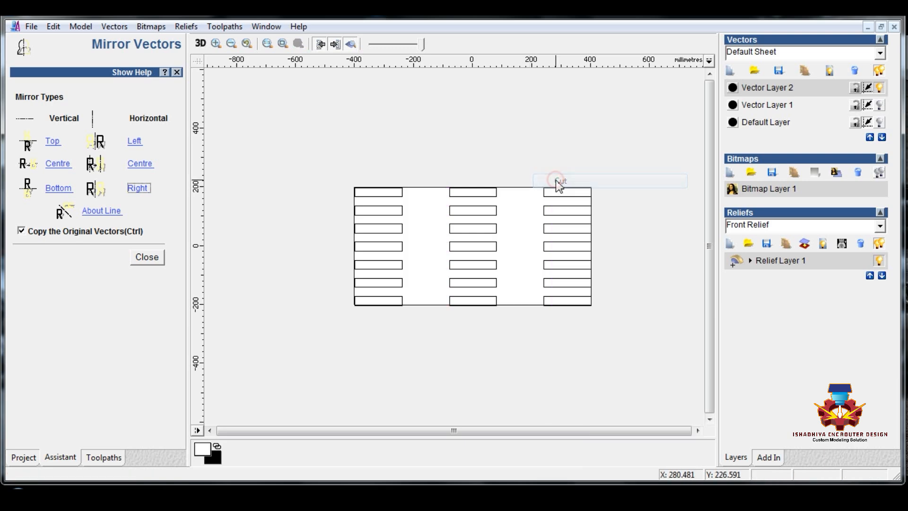
click(880, 89)
click(880, 105)
right_click(433, 137)
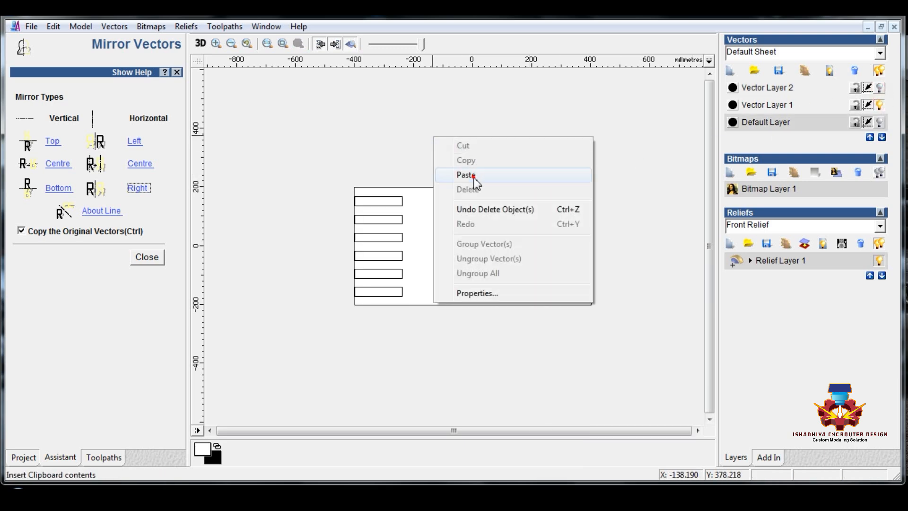
click(466, 175)
click(375, 143)
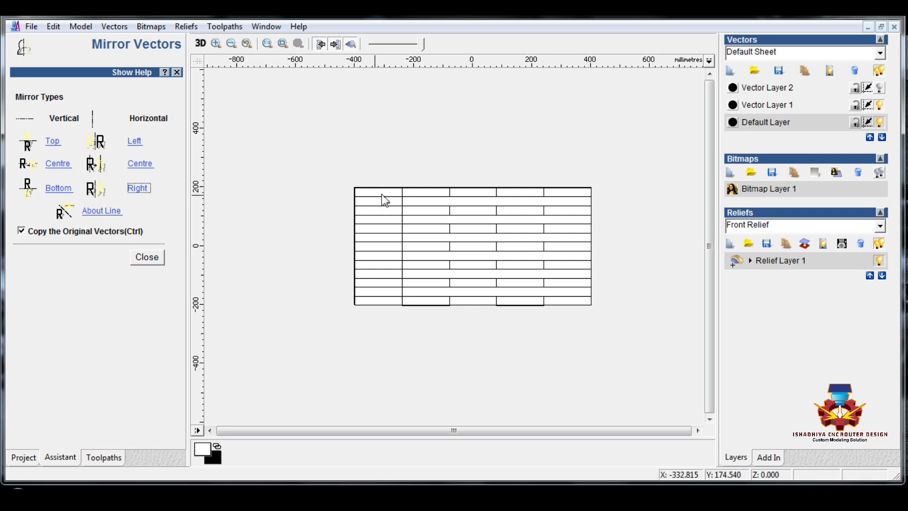
Group the two pasted seven-piece columns and move the group below the artwork.
click(415, 197)
shift+click(511, 196)
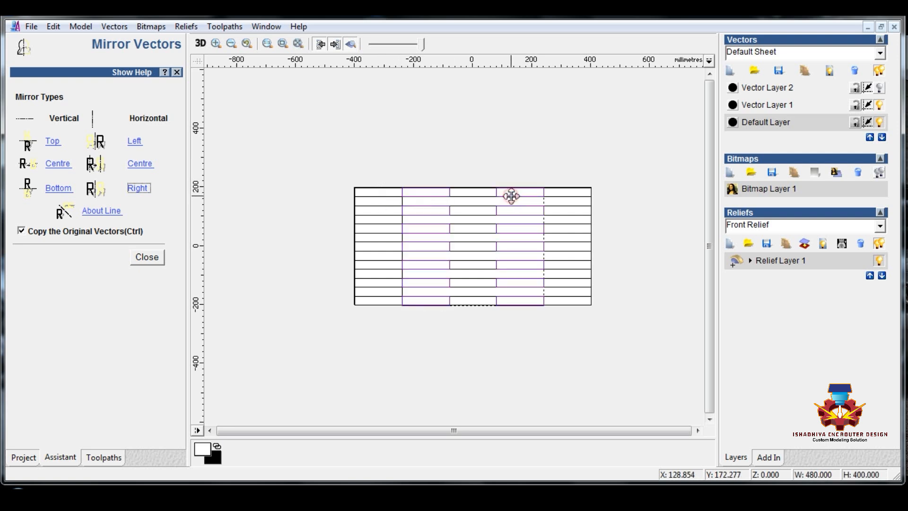
key(ctrl+g)
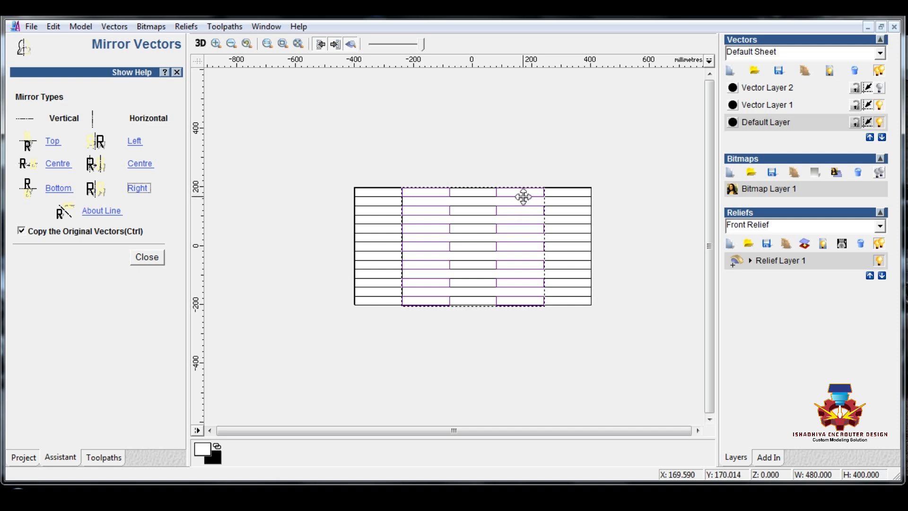
drag(523, 197, 518, 333)
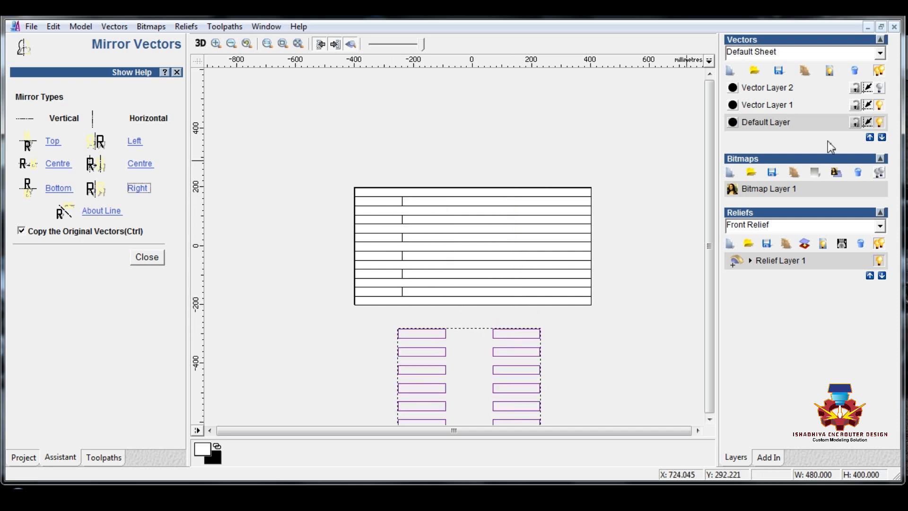
Transfer the group of two columns from the Default Layer to Vector Layer 1 and hide the Default Layer.
click(880, 123)
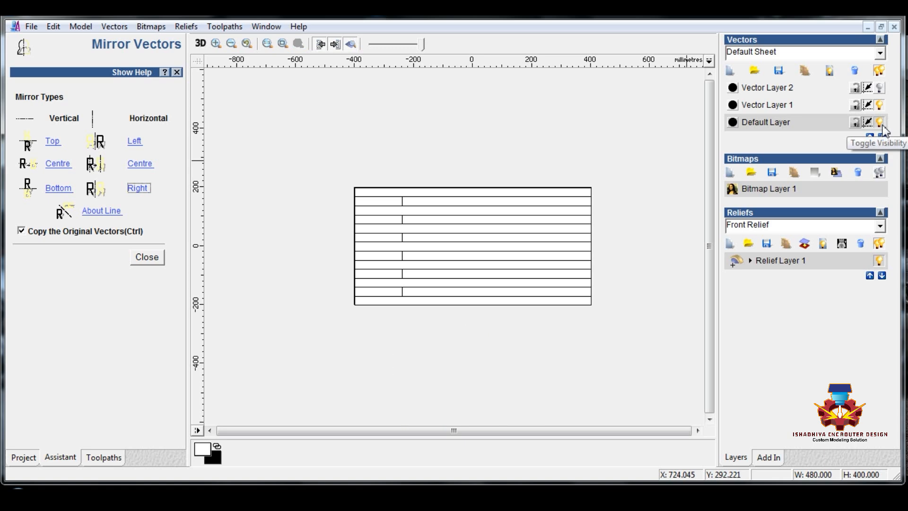
click(880, 105)
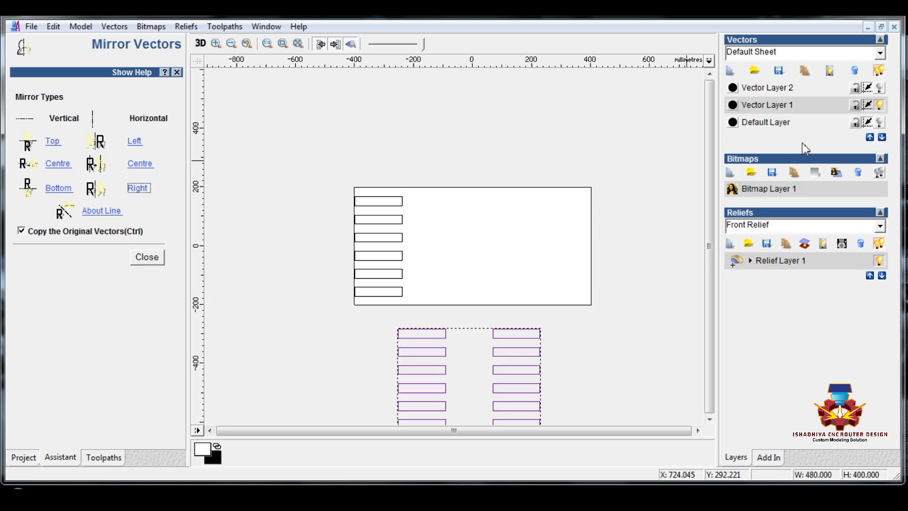
click(426, 129)
Mirror the six-piece group on Vector Layer 1 to the right four times, keeping the originals, to make five columns.
drag(290, 152, 400, 310)
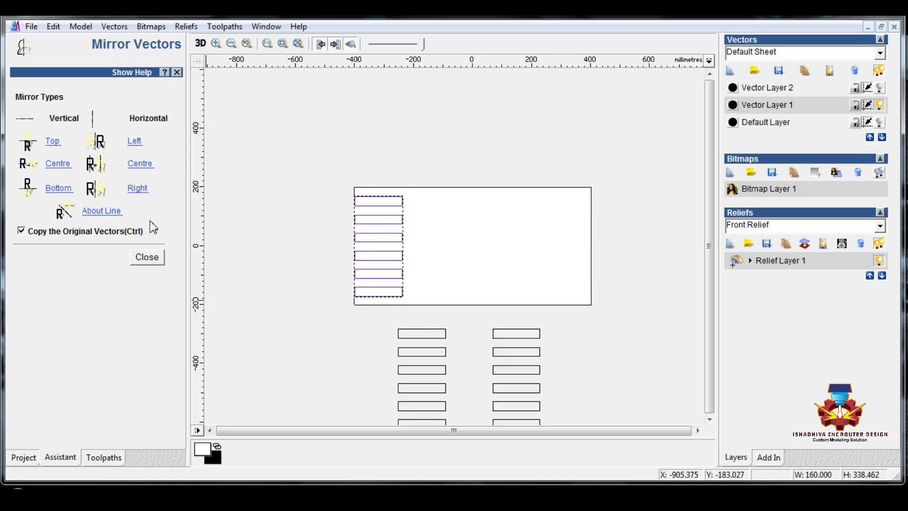
click(136, 188)
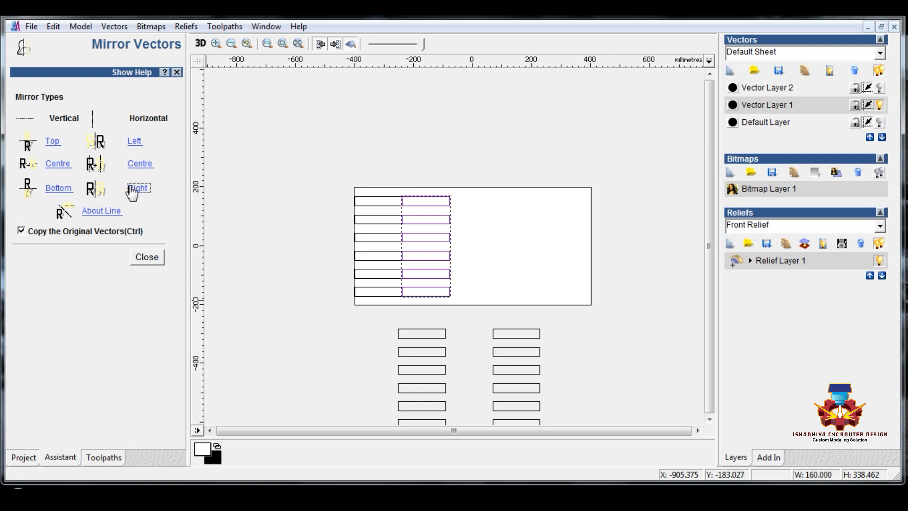
click(132, 189)
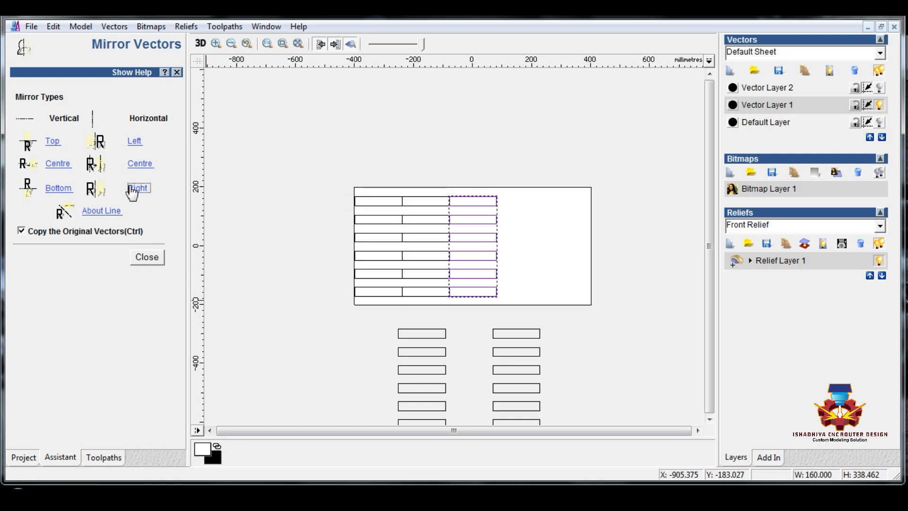
click(134, 188)
click(132, 189)
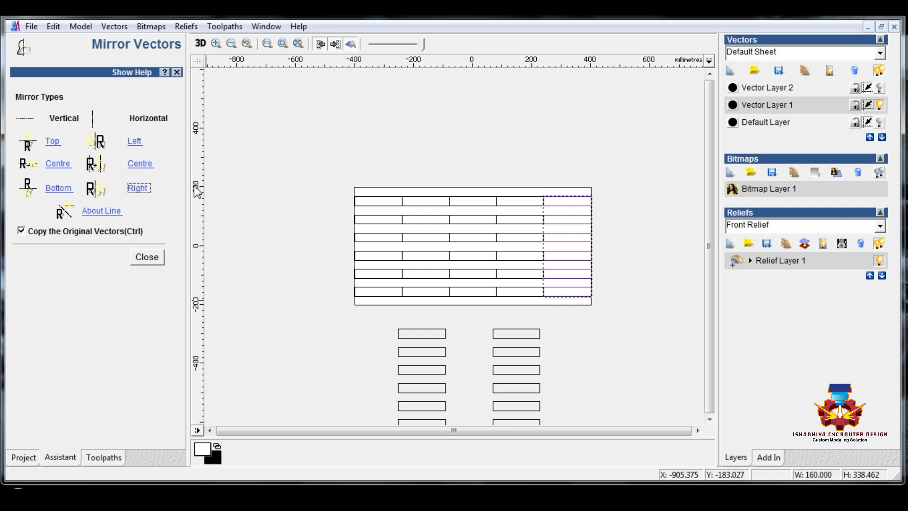
click(257, 161)
Cut the second and fourth six-piece columns from Vector Layer 1.
click(425, 201)
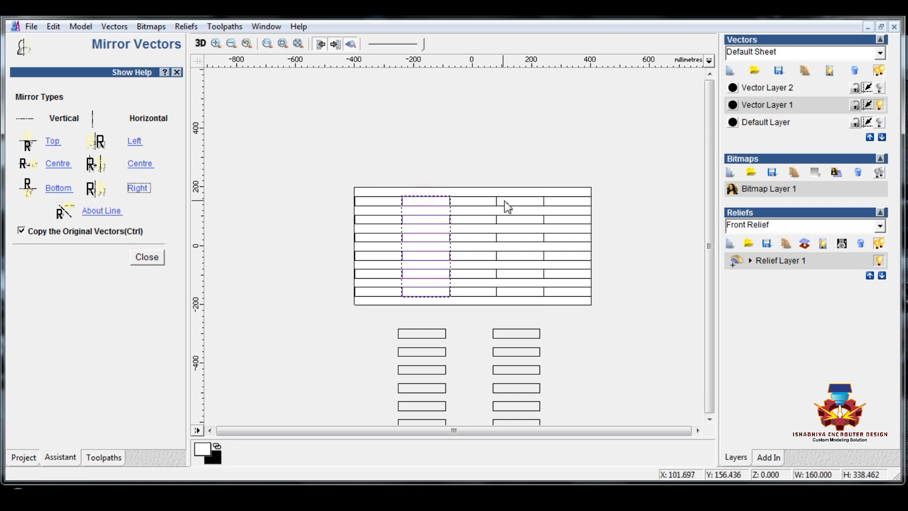
shift+click(518, 198)
click(488, 278)
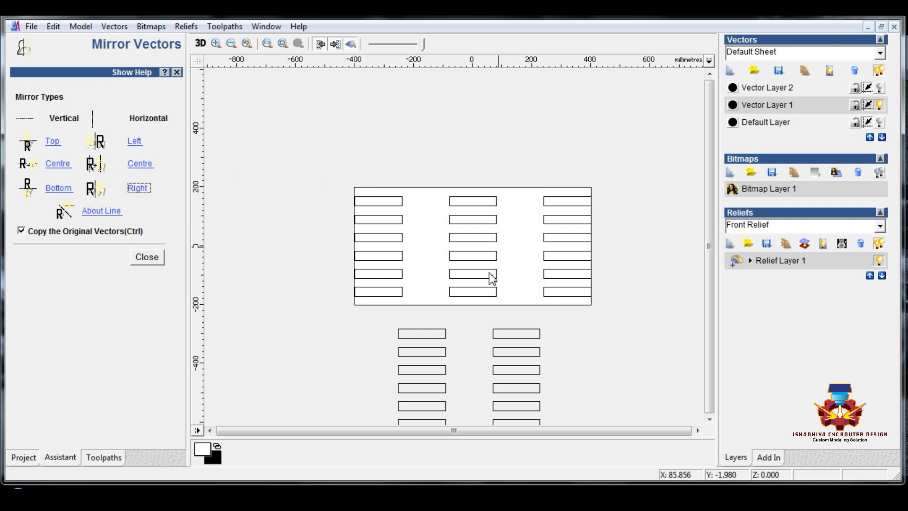
Centre the grouped seven-piece columns from below the artwork on the page.
click(435, 330)
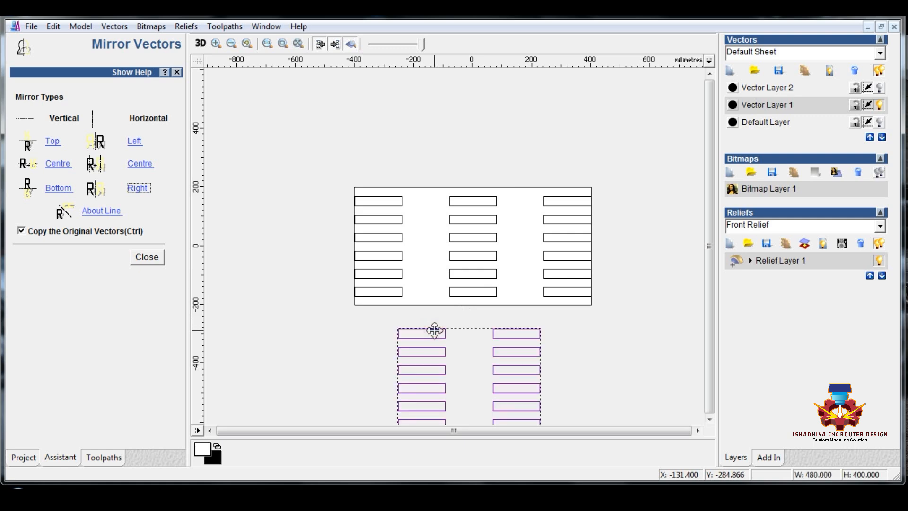
click(147, 256)
click(42, 333)
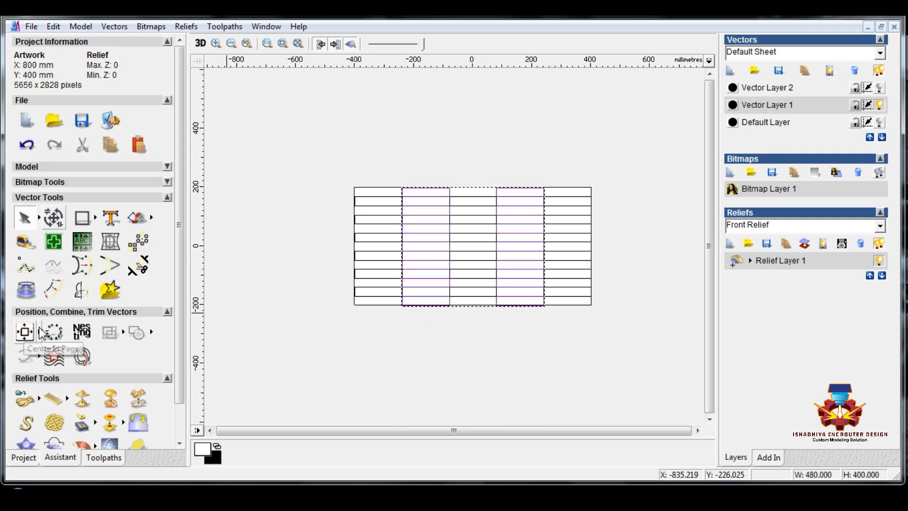
Hide Vector Layer 1 and paste the two cut six-piece columns onto the visible Vector Layer 2.
click(879, 105)
click(814, 88)
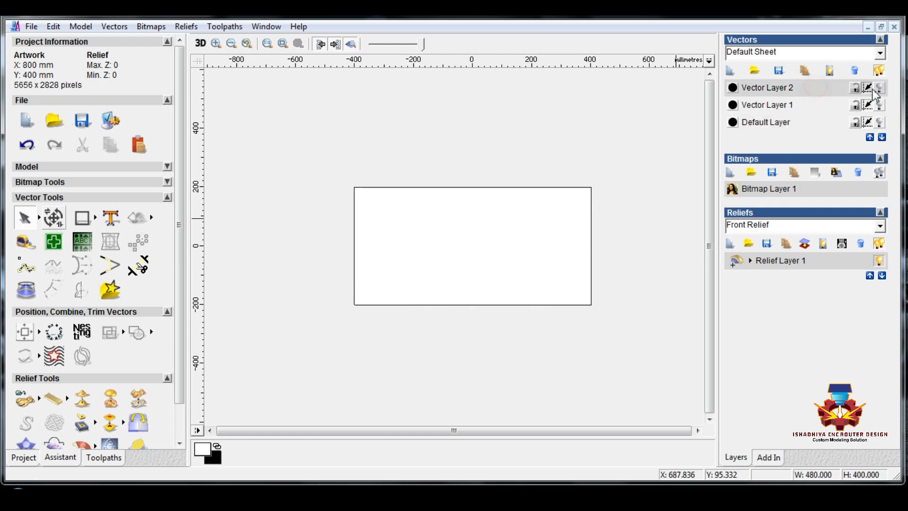
click(879, 88)
right_click(493, 119)
click(532, 159)
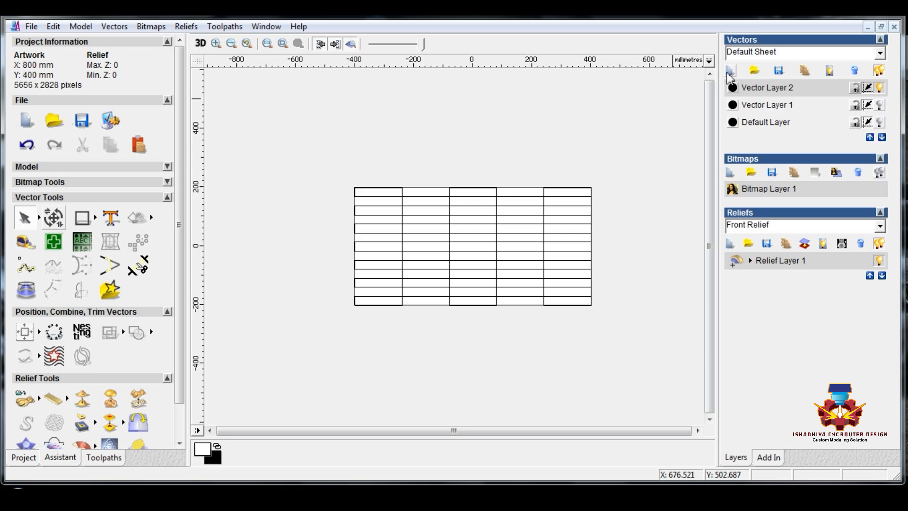
On a new vector layer with Vector Layer 2 hidden, draw a vertical polyline about 611 mm and a horizontal one about 980 mm long across the artwork.
click(729, 72)
click(879, 104)
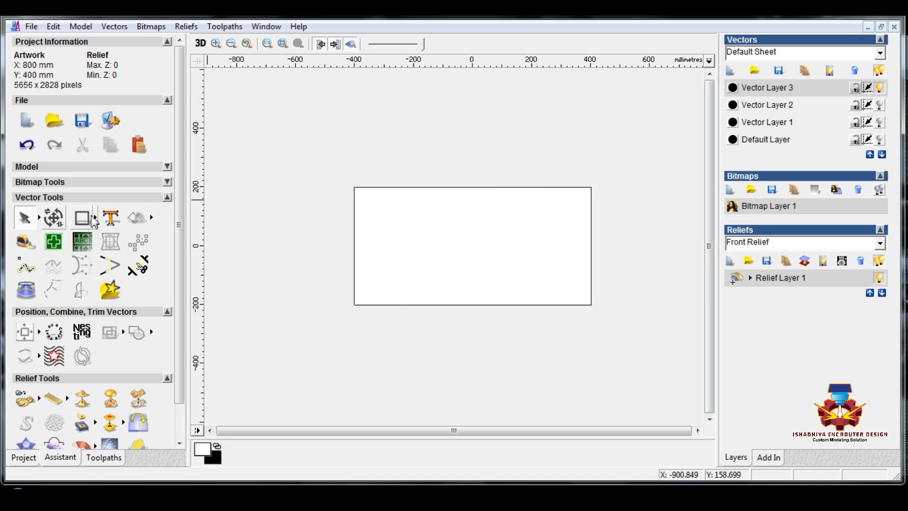
mouse_move(95, 218)
click(154, 218)
click(453, 330)
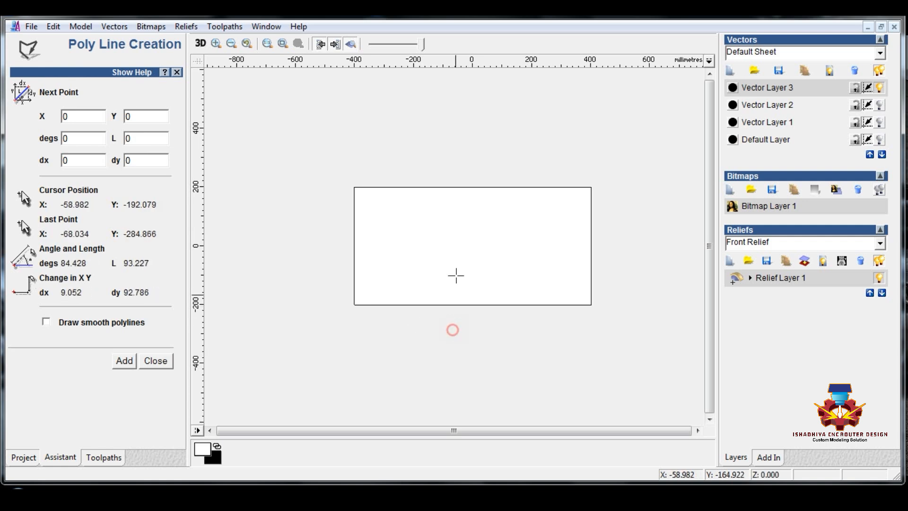
click(453, 152)
click(309, 233)
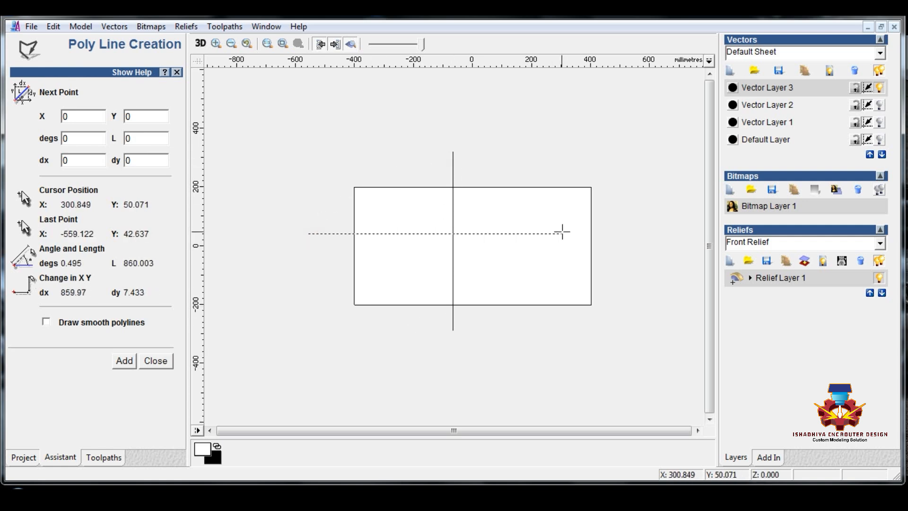
click(596, 231)
right_click(604, 218)
click(591, 234)
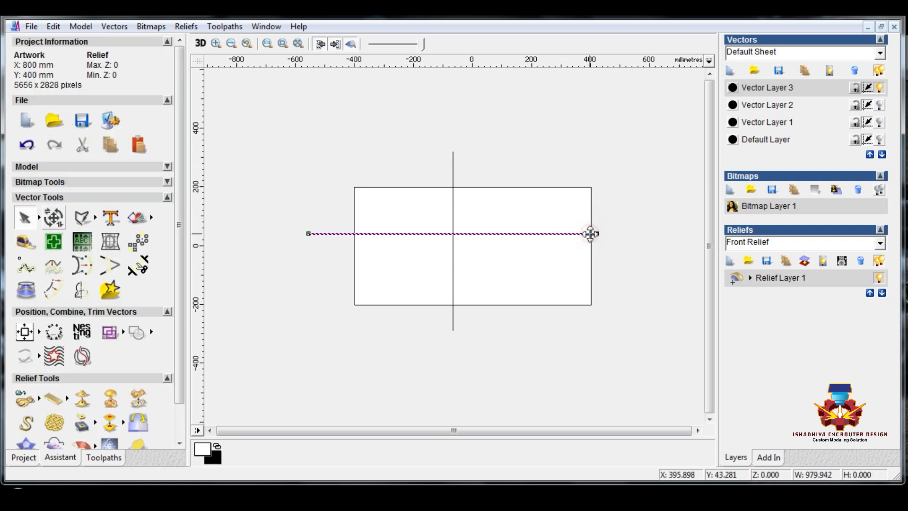
Centre the horizontal and the vertical line on the page.
click(40, 322)
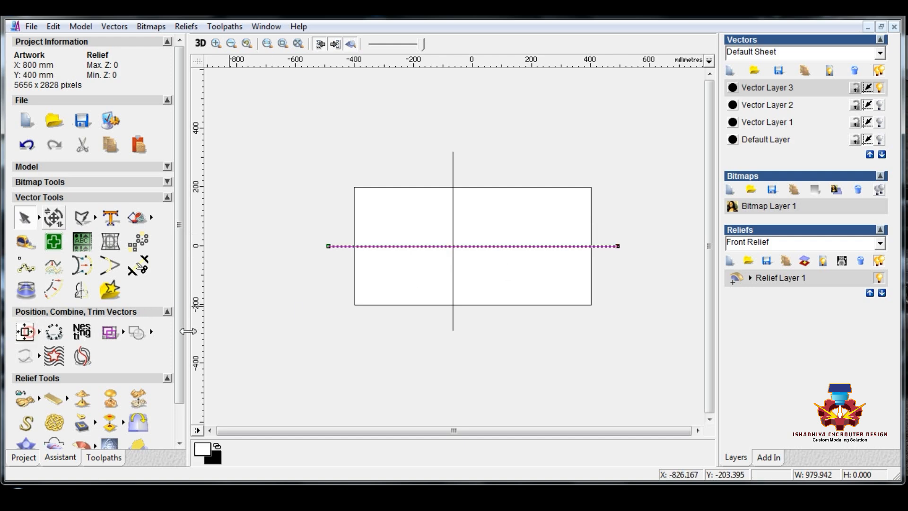
click(452, 322)
click(36, 332)
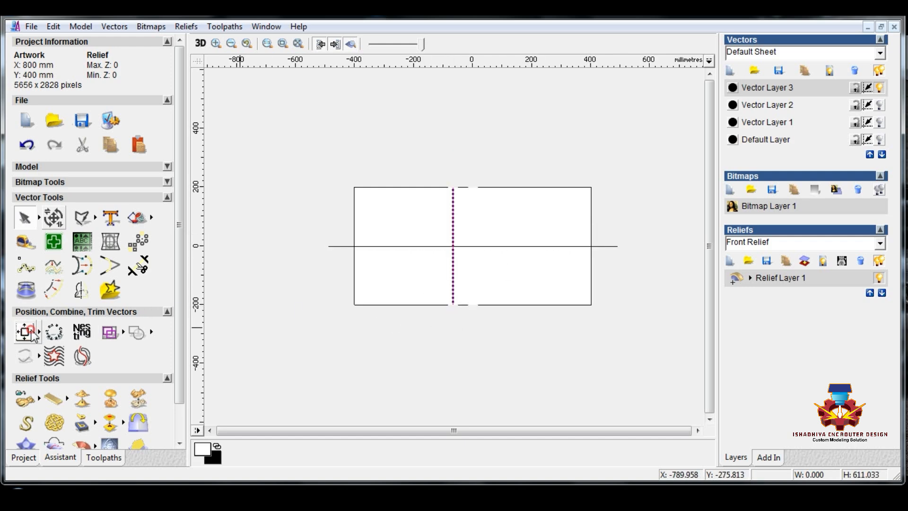
click(309, 349)
Make the Default Layer active and visible, and show Vector Layer 3 together with it.
click(879, 139)
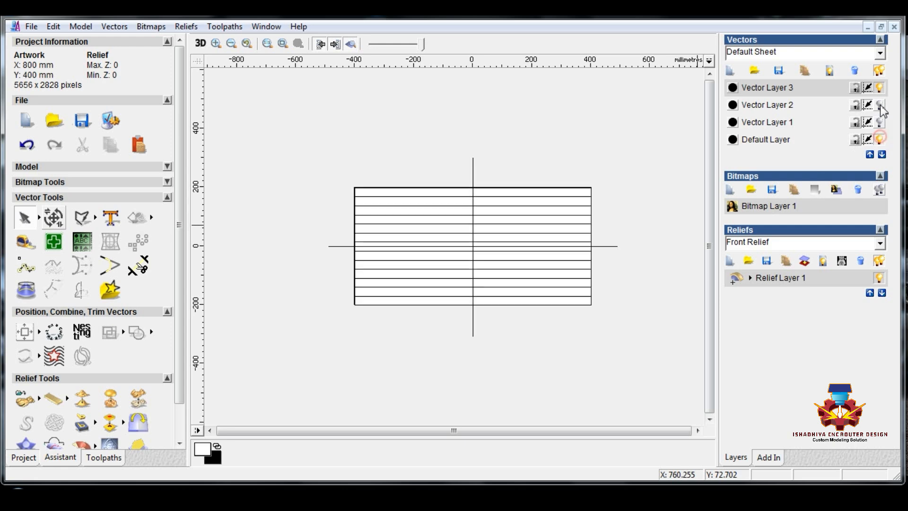
click(882, 89)
click(215, 168)
scroll(365, 188, up, 1)
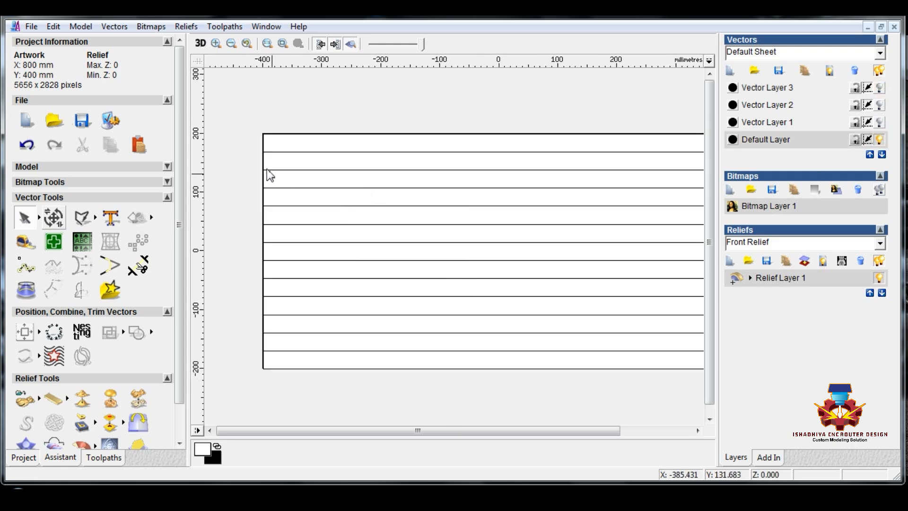
scroll(267, 167, up, 1)
click(879, 88)
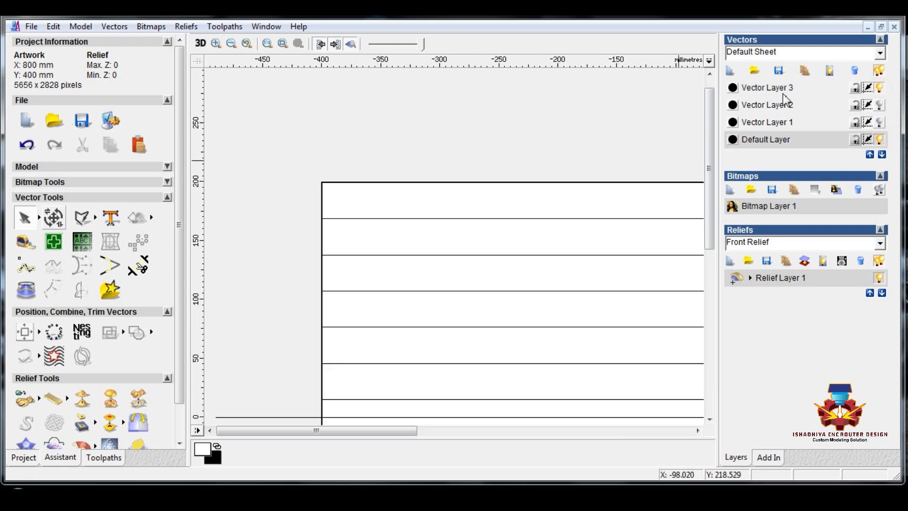
On Vector Layer 3, draw a start-end-point arc about 3.5 mm deep across the top strip's outer end, and move it outside the artwork.
click(785, 88)
click(96, 216)
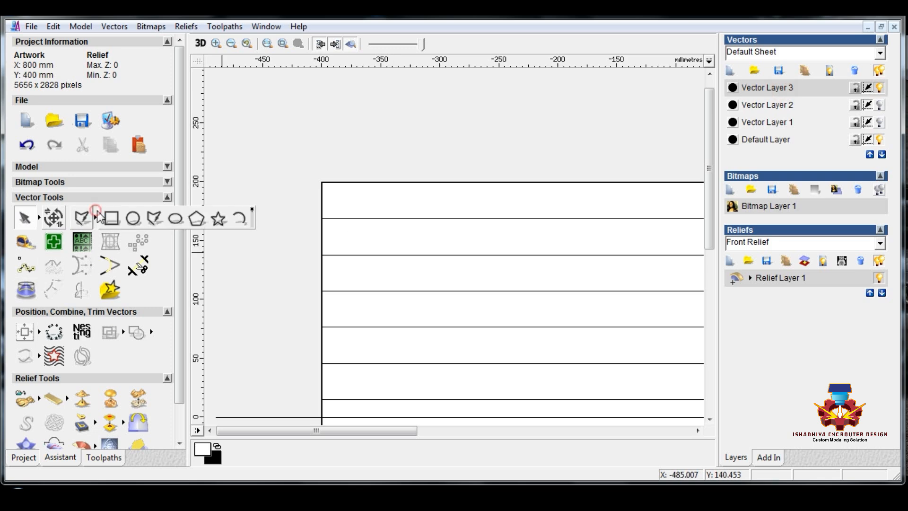
click(240, 219)
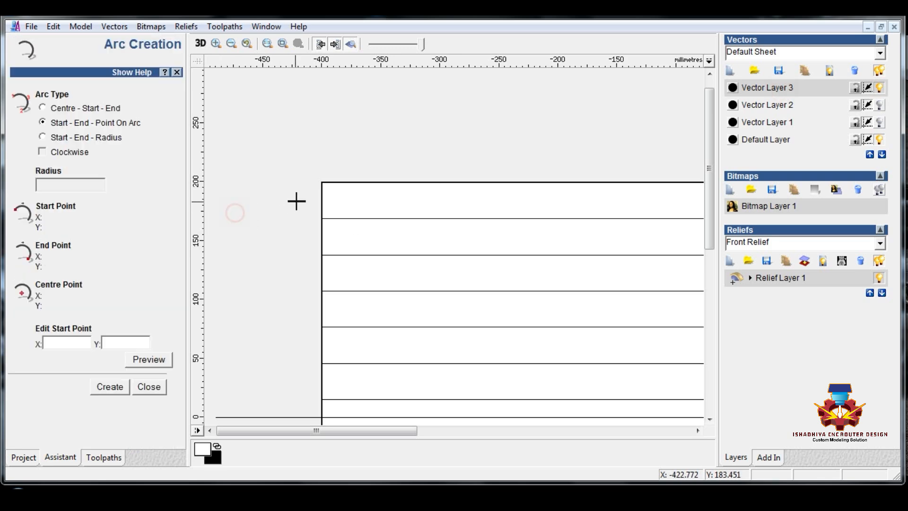
click(319, 183)
click(319, 215)
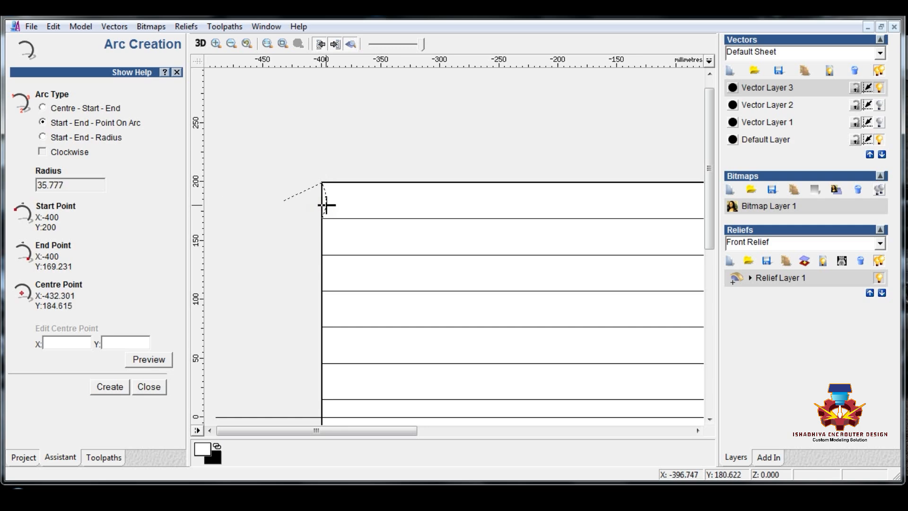
click(328, 202)
click(326, 197)
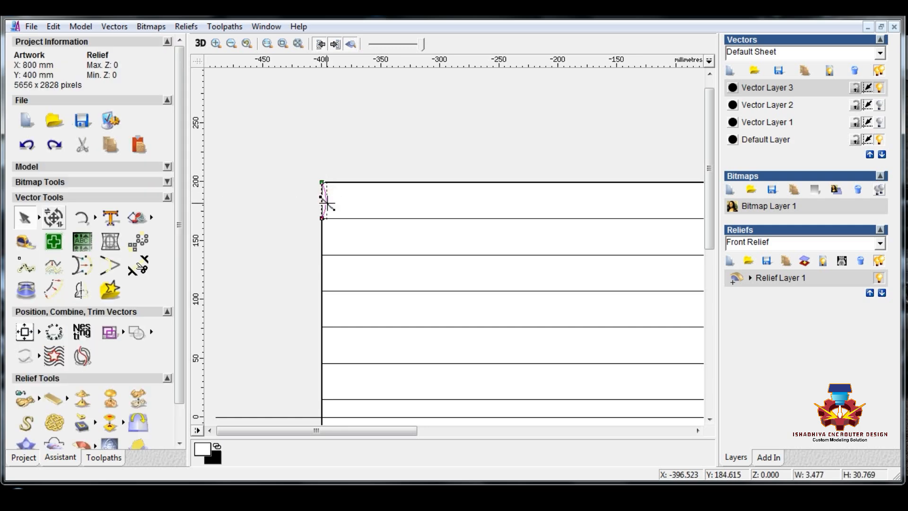
drag(327, 203, 247, 204)
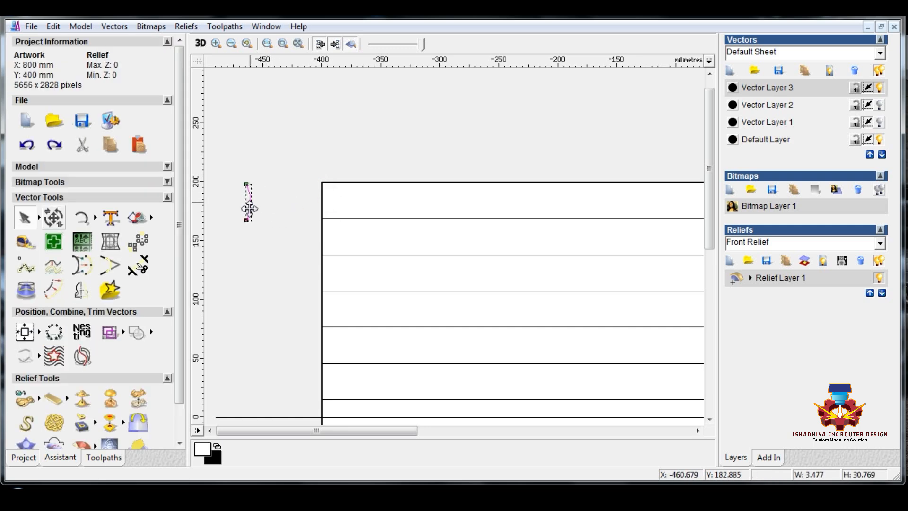
Mirror the arc about its bottom edge keeping the originals, then mirror growing groups of arcs the same way into a 12-arc chain.
click(80, 291)
click(60, 189)
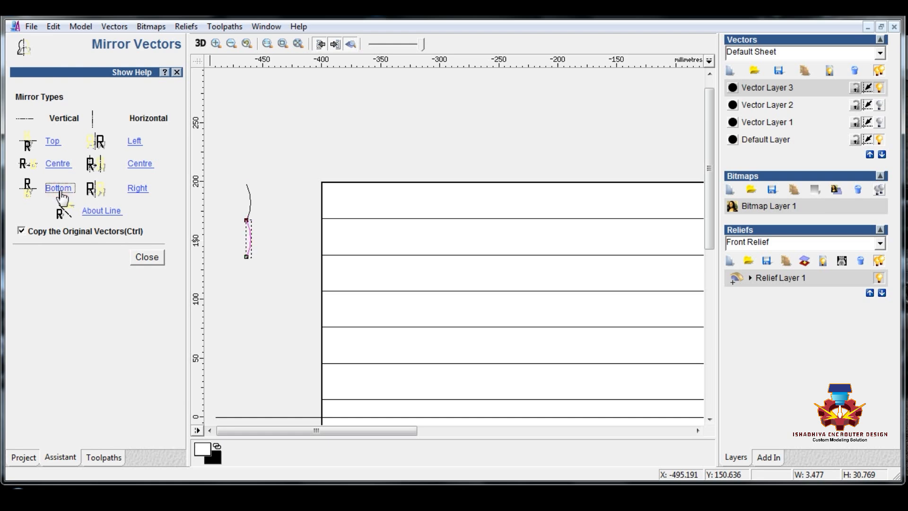
click(59, 189)
drag(282, 159, 219, 349)
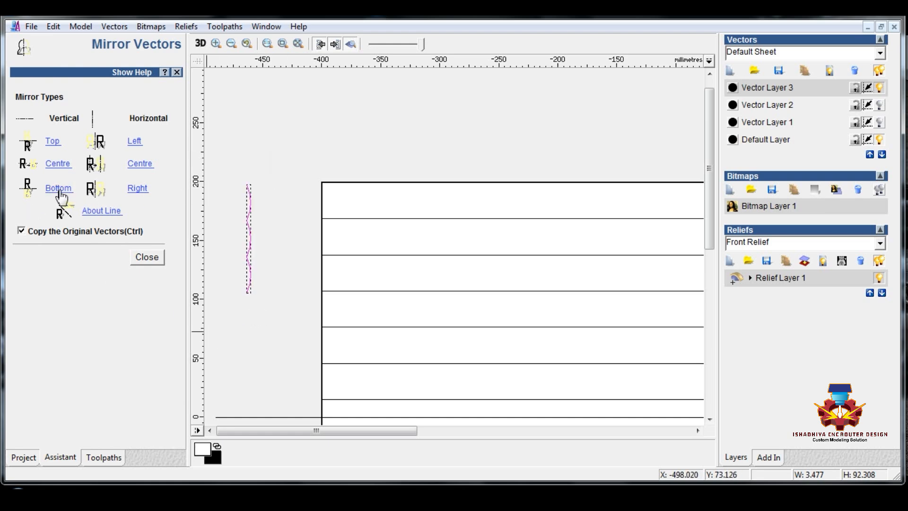
click(59, 189)
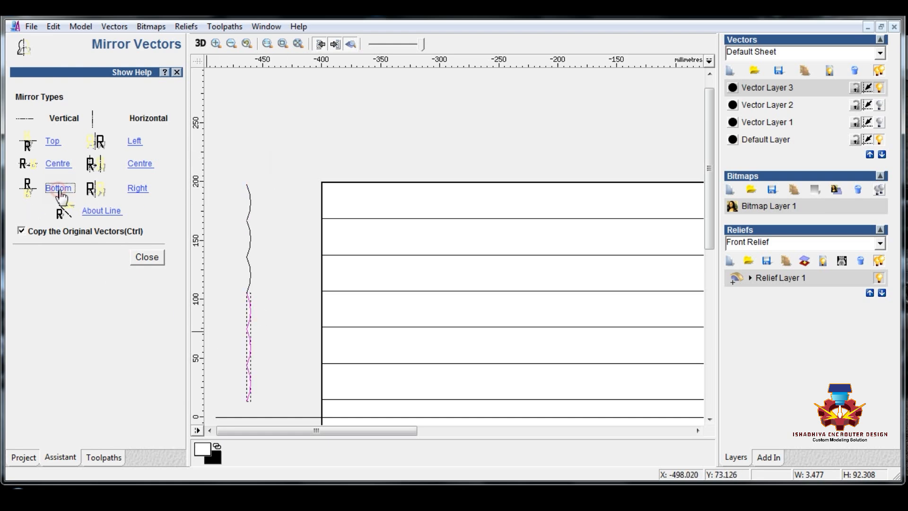
click(281, 167)
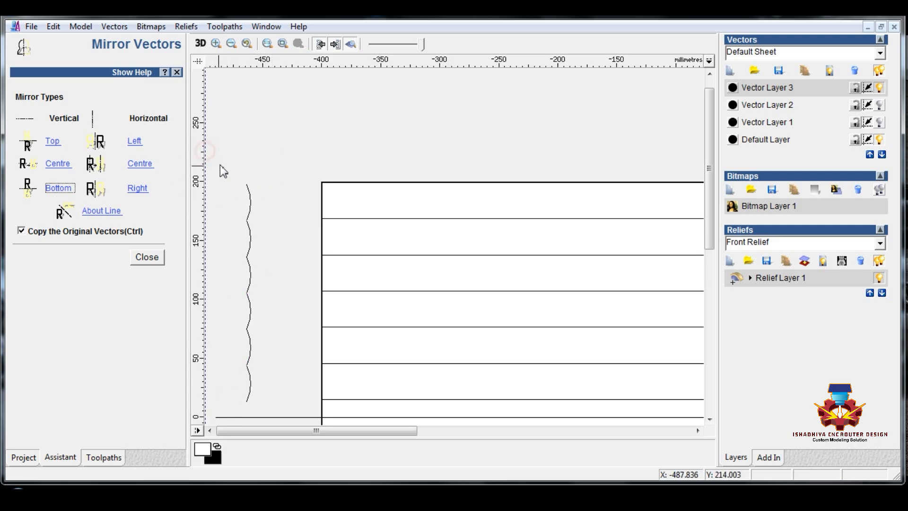
drag(221, 165, 293, 432)
click(57, 188)
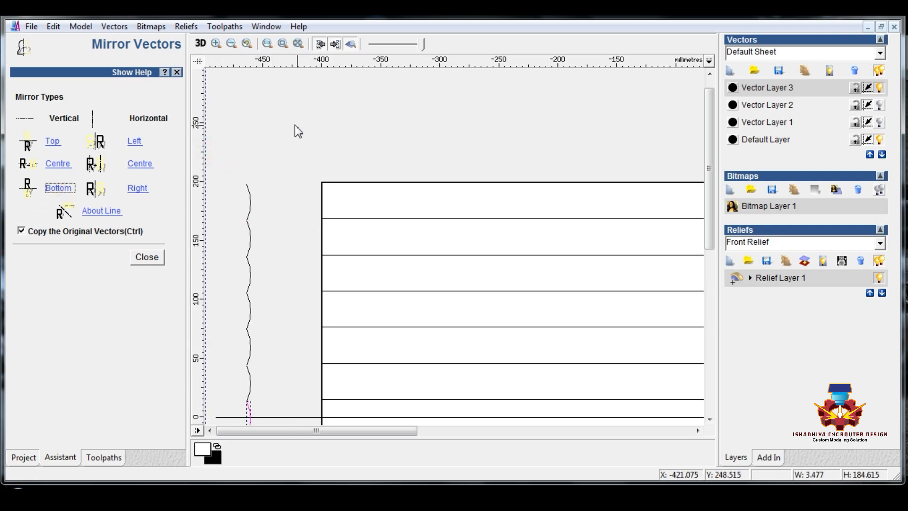
Mirror the lowest arc of the chain downward as a copy to complete the 13-arc, 400 mm tall wavy line.
scroll(291, 132, down, 2)
scroll(257, 255, down, 2)
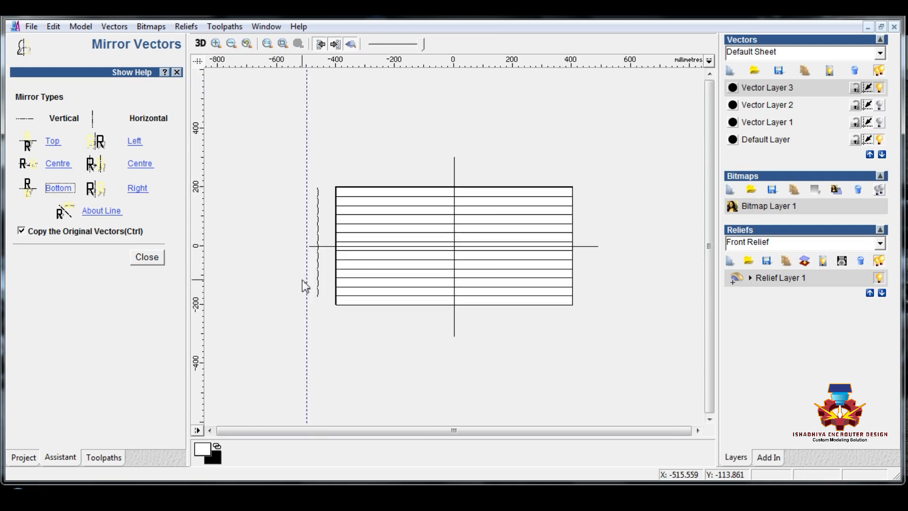
drag(306, 169, 1, 192)
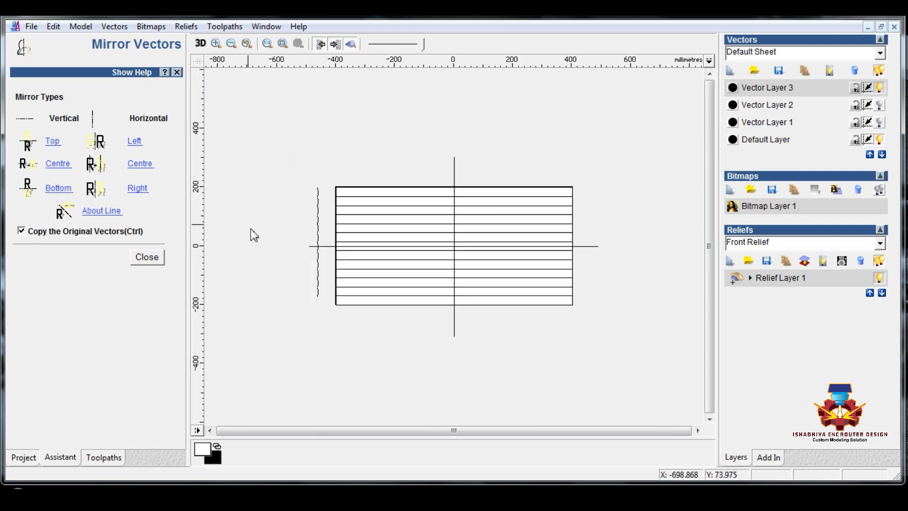
click(317, 293)
click(59, 188)
click(146, 257)
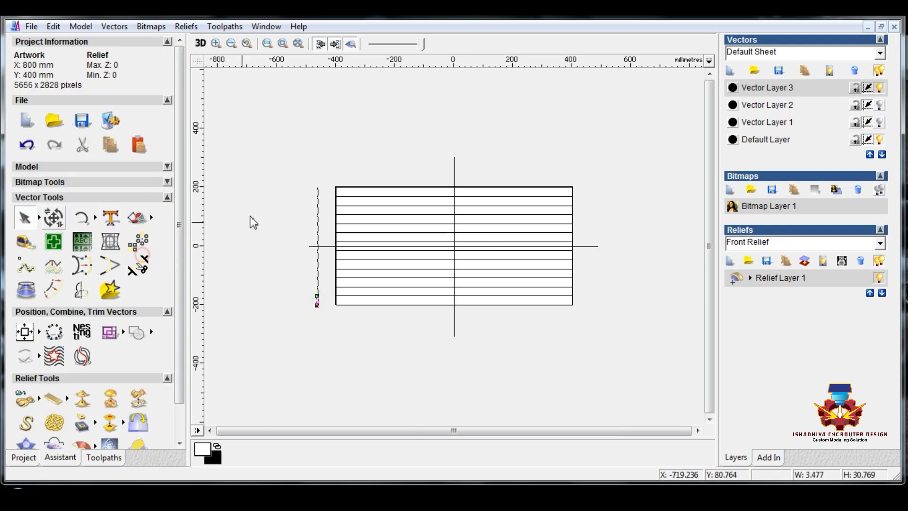
Join all 13 arcs of the wavy line into a single vector with a tolerance of 0.002.
drag(277, 157, 329, 320)
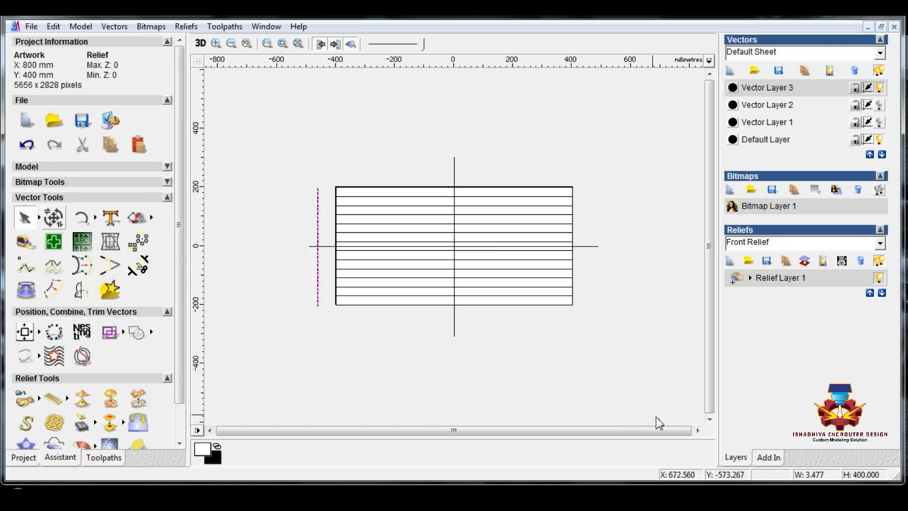
right_click(317, 271)
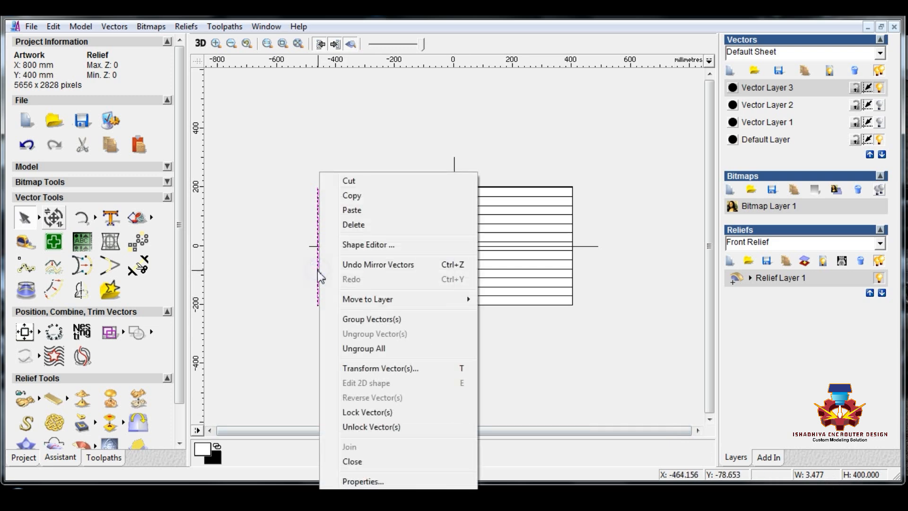
click(40, 358)
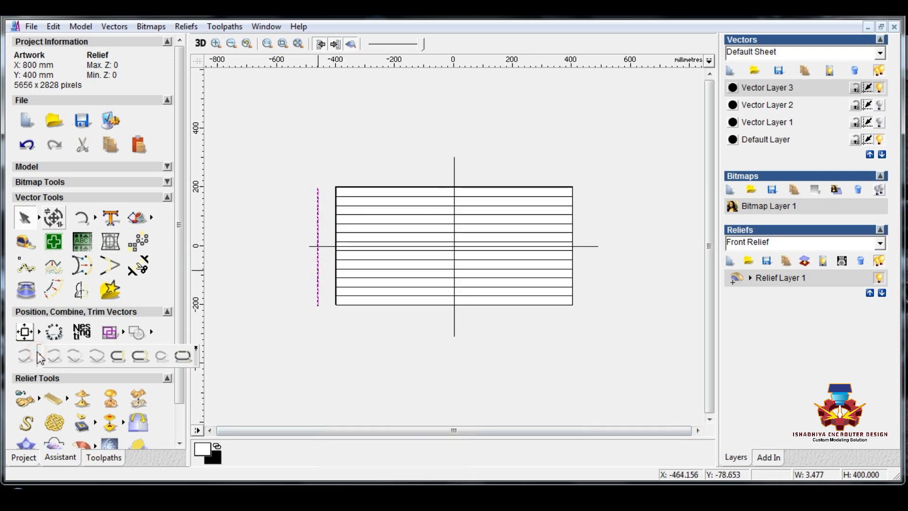
click(184, 358)
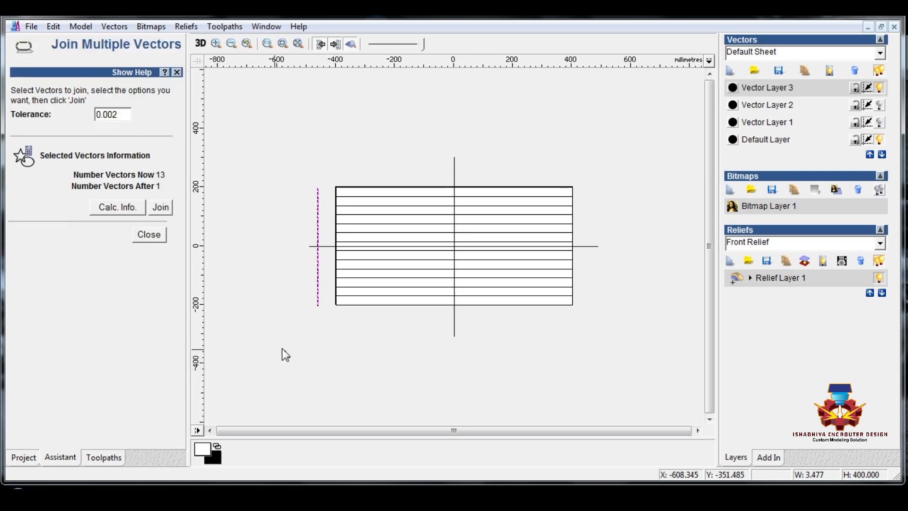
click(161, 208)
click(149, 234)
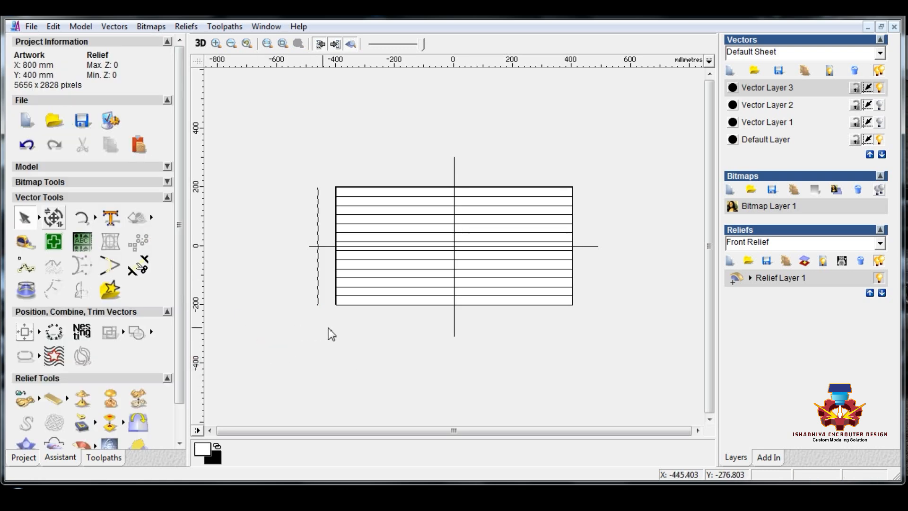
With Vector Layer 1 shown instead of the Default Layer, draw a 160 by 30.769 mm ramp polyline with a vertical drop and move it below the artwork.
click(881, 138)
click(880, 122)
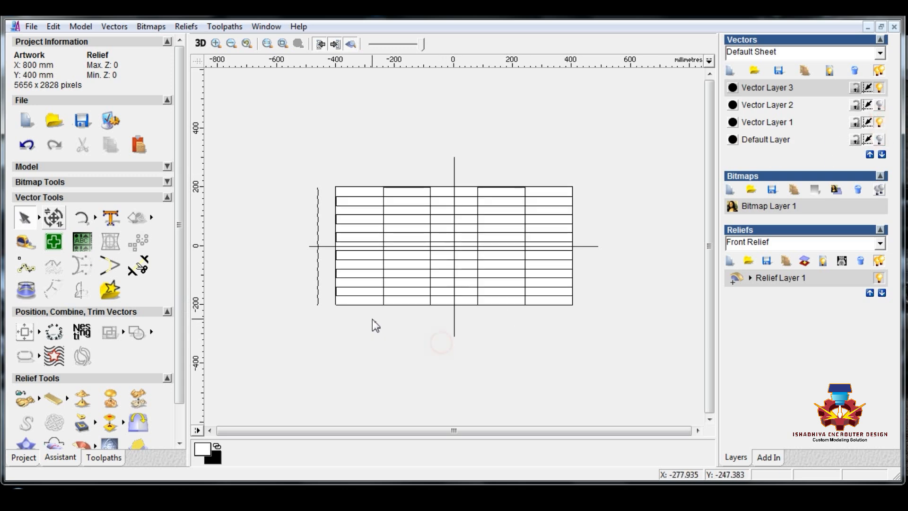
scroll(373, 316, up, 1)
click(95, 217)
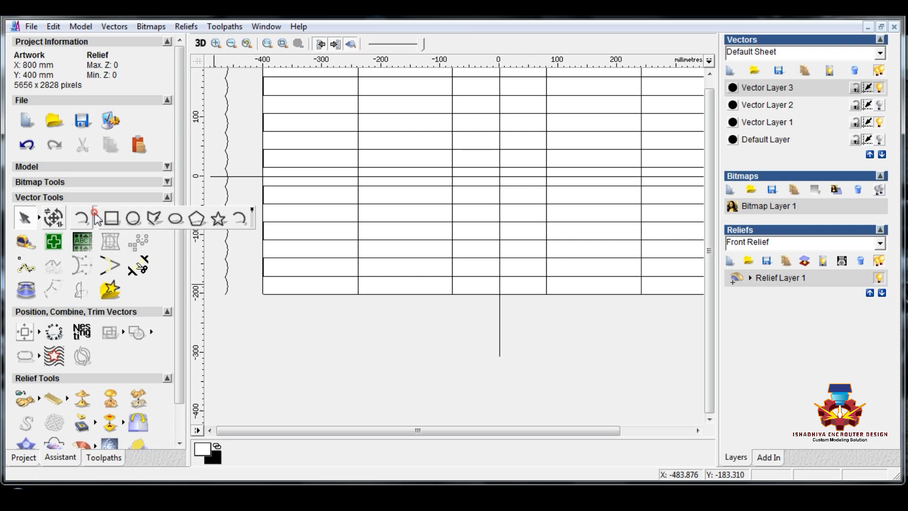
click(150, 218)
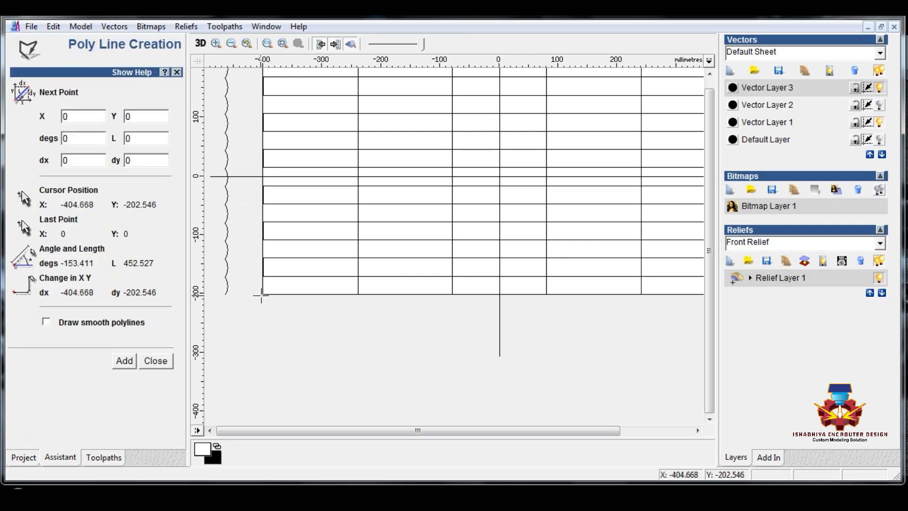
click(262, 275)
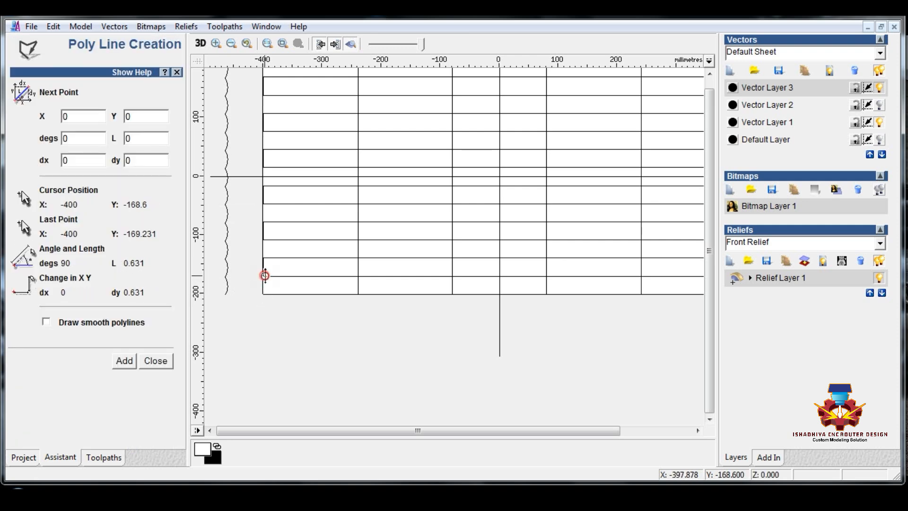
click(358, 258)
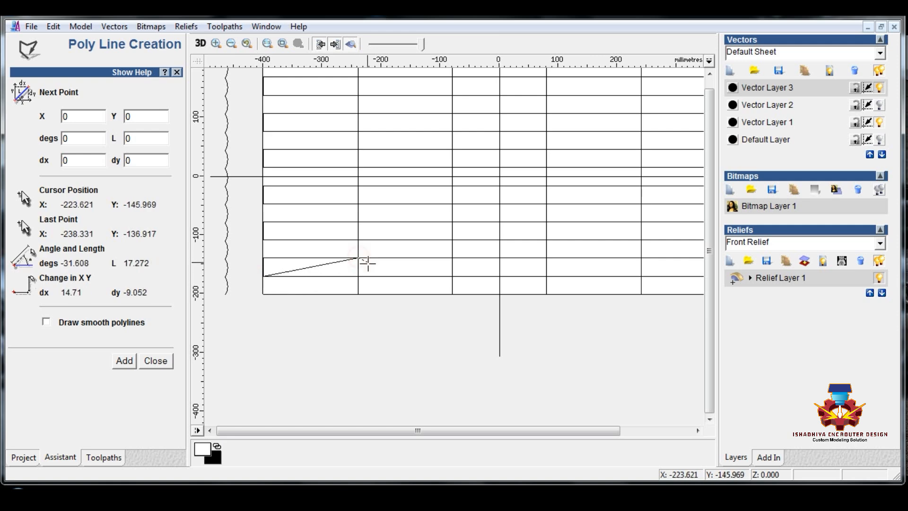
click(358, 275)
key(Tab)
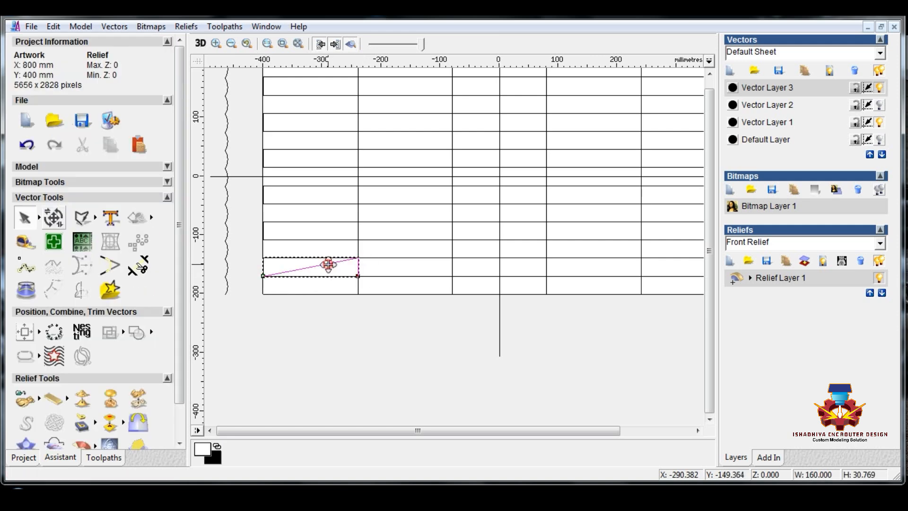
drag(320, 312, 315, 357)
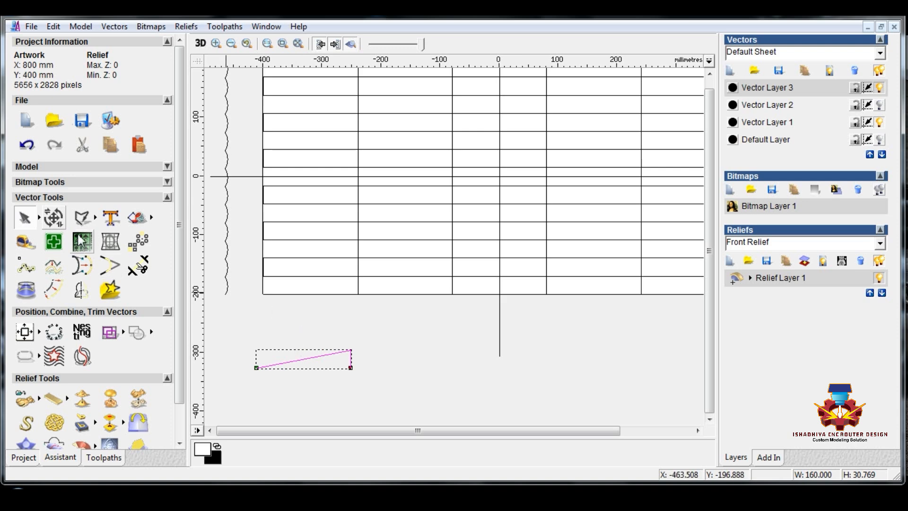
Draw a horizontal 160 mm polyline along the second column's bottom edge and move it below the artwork beside the ramp.
click(82, 218)
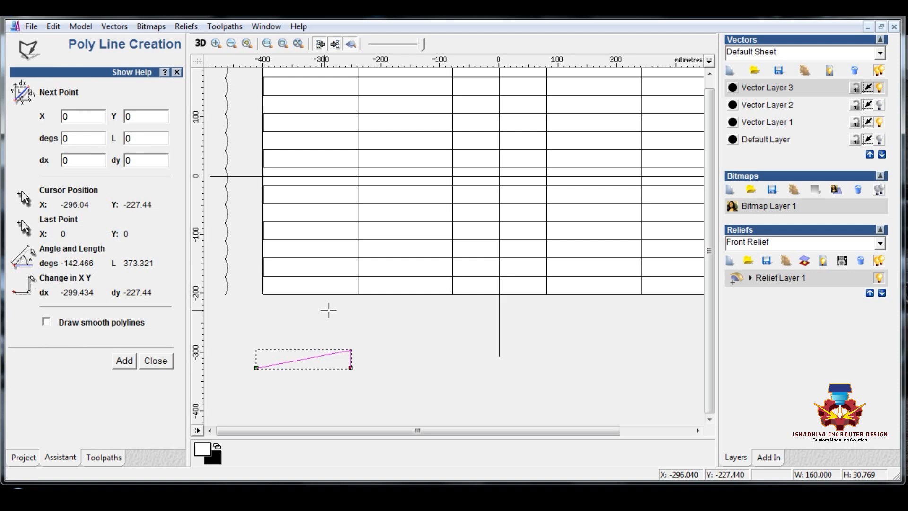
click(358, 294)
click(449, 295)
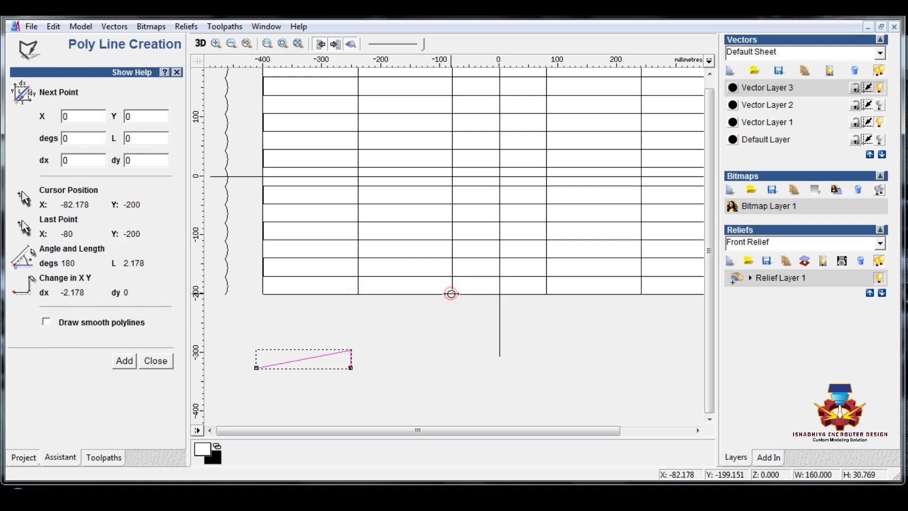
right_click(448, 308)
drag(415, 292, 451, 286)
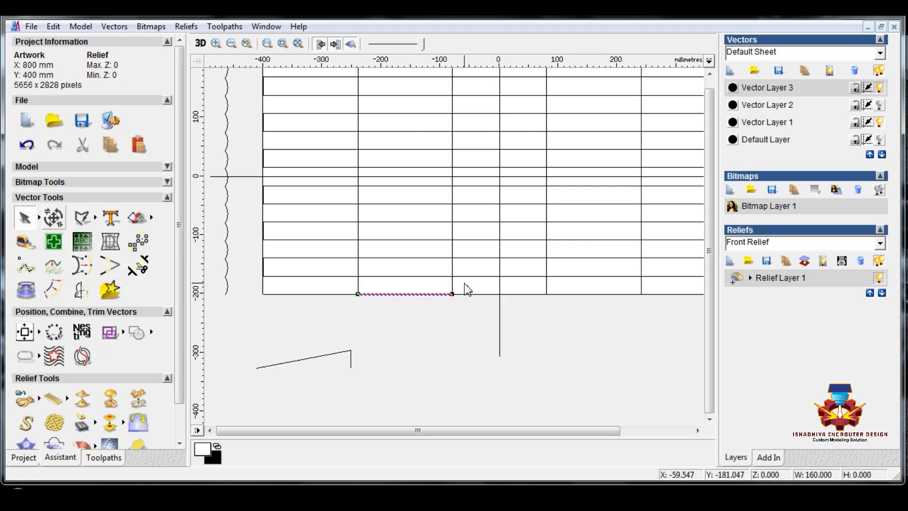
click(419, 294)
drag(424, 348, 416, 388)
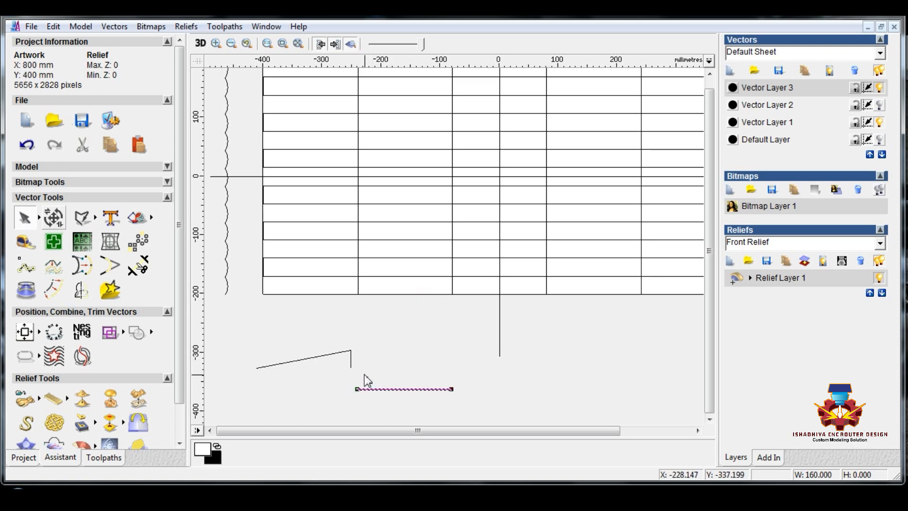
Move the ramp so the bottom of its vertical drop meets the left end of the horizontal line.
click(350, 365)
drag(350, 368, 356, 390)
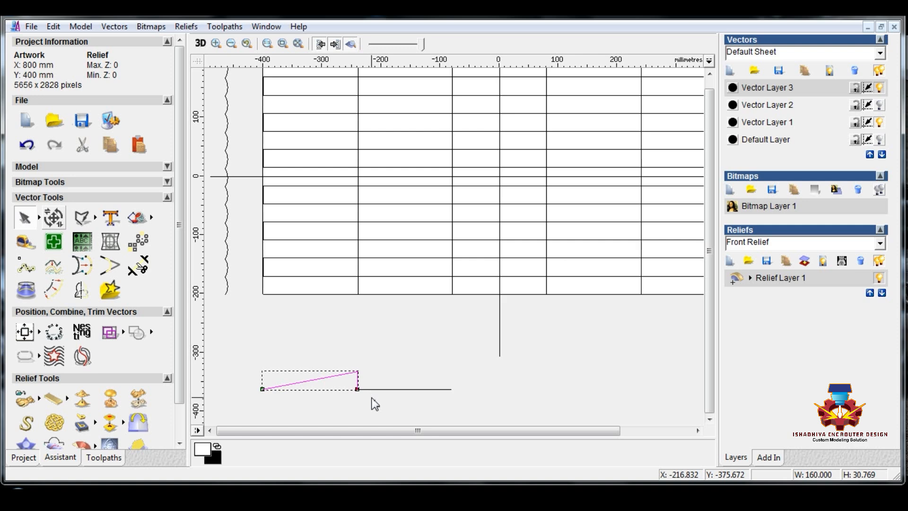
click(373, 389)
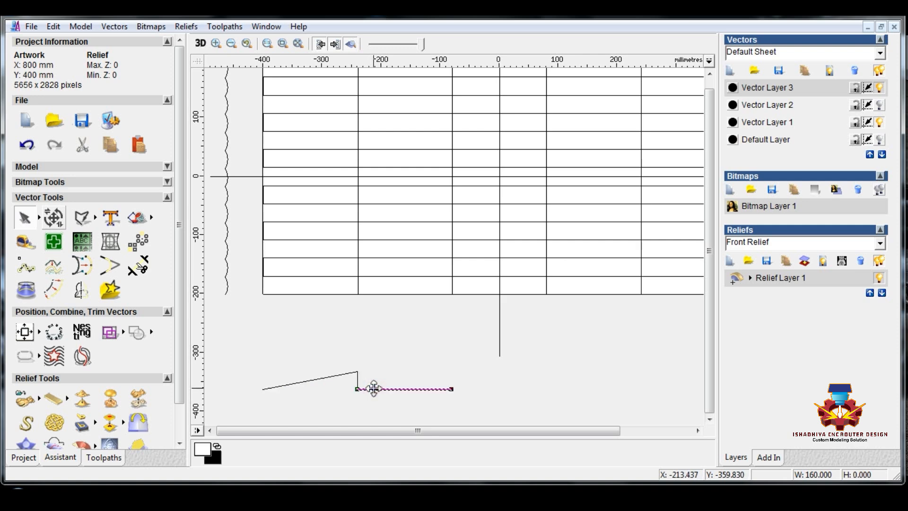
Copy the ramp onto the flat line's right end, then copy the 320 mm line-and-ramp pair onto the end of the profile.
scroll(372, 388, down, 1)
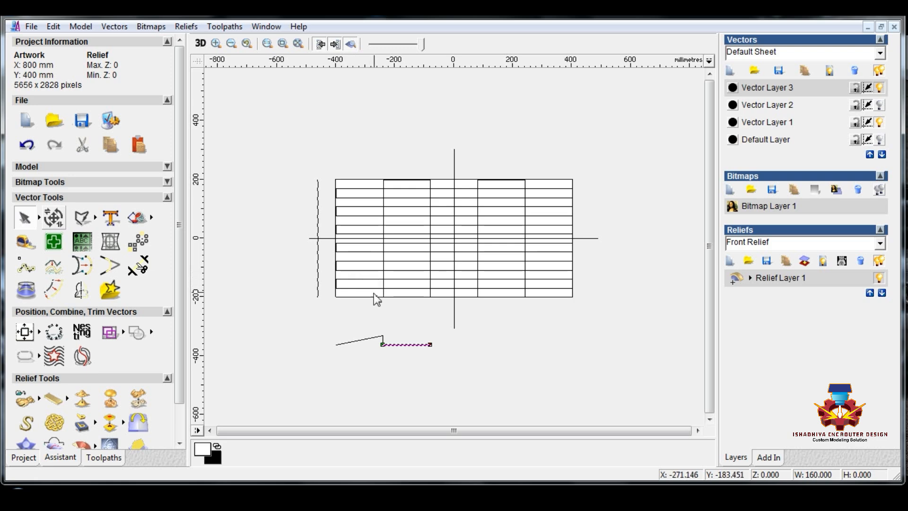
click(381, 338)
ctrl+drag(334, 347, 442, 364)
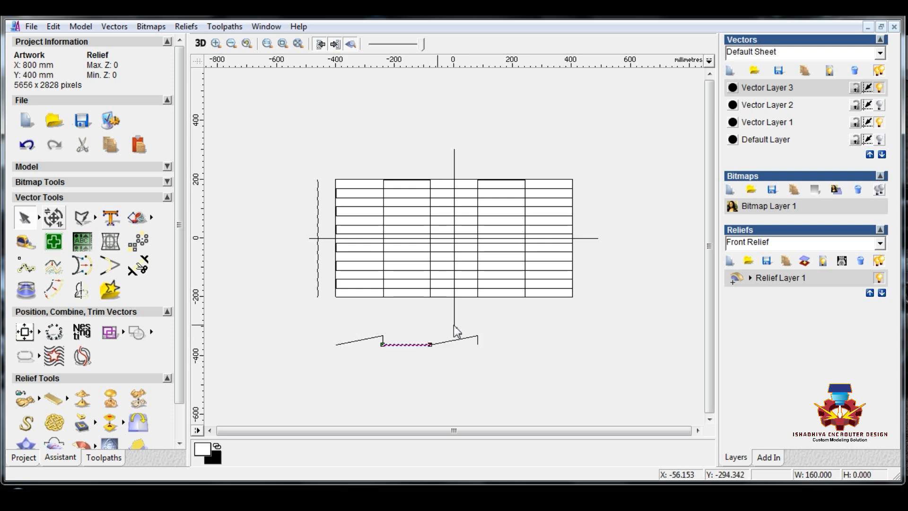
drag(370, 319, 505, 371)
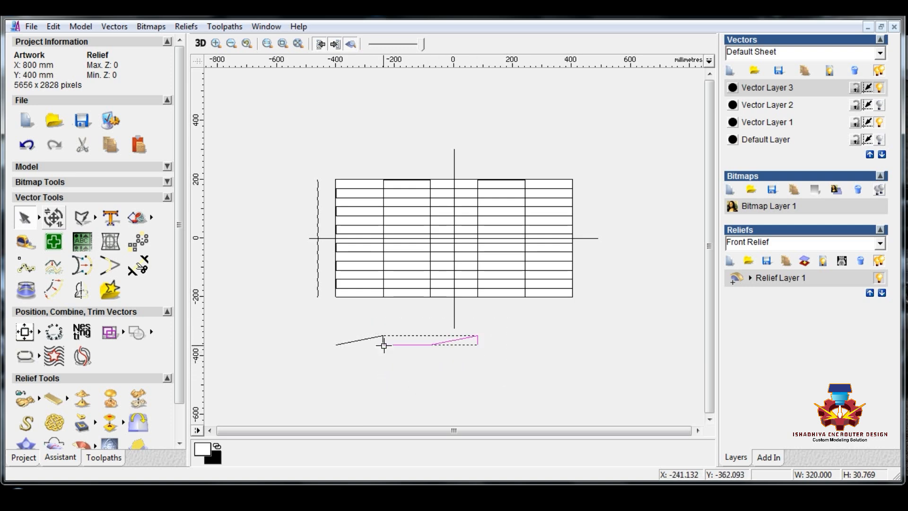
ctrl+drag(383, 346, 480, 345)
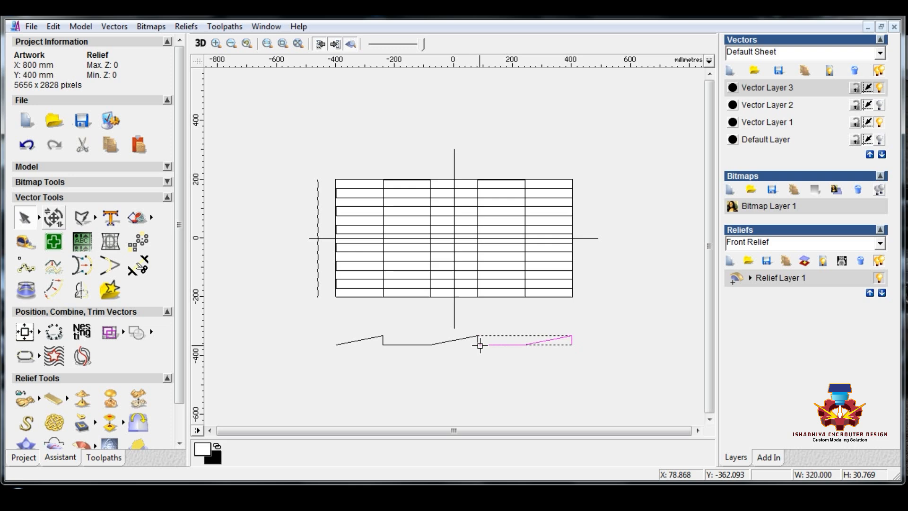
Copy the 160 mm flat line from the ramp profile onto the profile's right end.
click(476, 380)
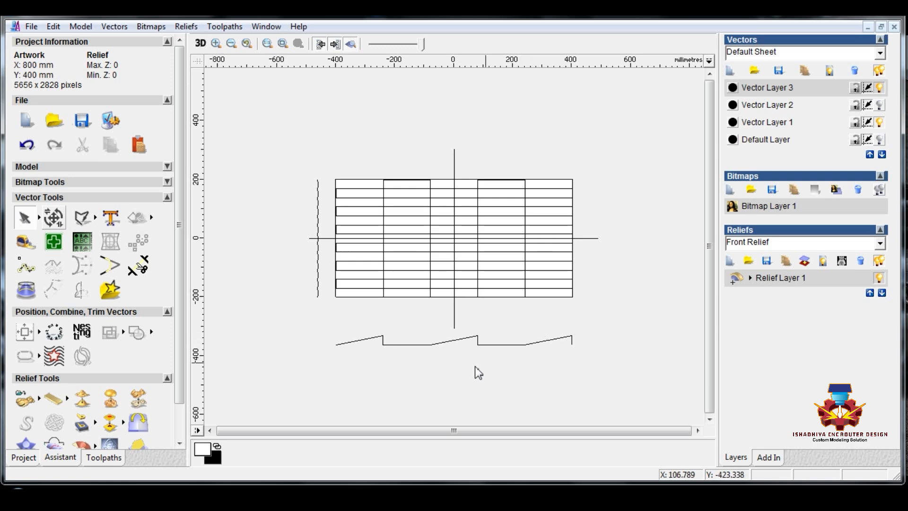
drag(296, 366, 419, 392)
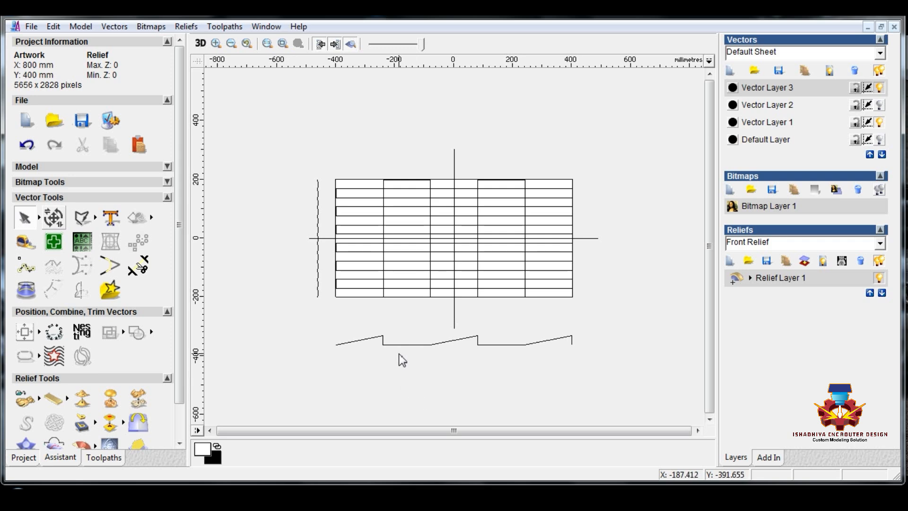
click(399, 345)
ctrl+drag(471, 370, 571, 345)
Copy the 800 mm profile section without the first ramp below the original, then mirror the copy horizontally about its centre without keeping the unmirrored vectors.
drag(370, 320, 636, 375)
ctrl+drag(614, 345, 572, 381)
click(82, 291)
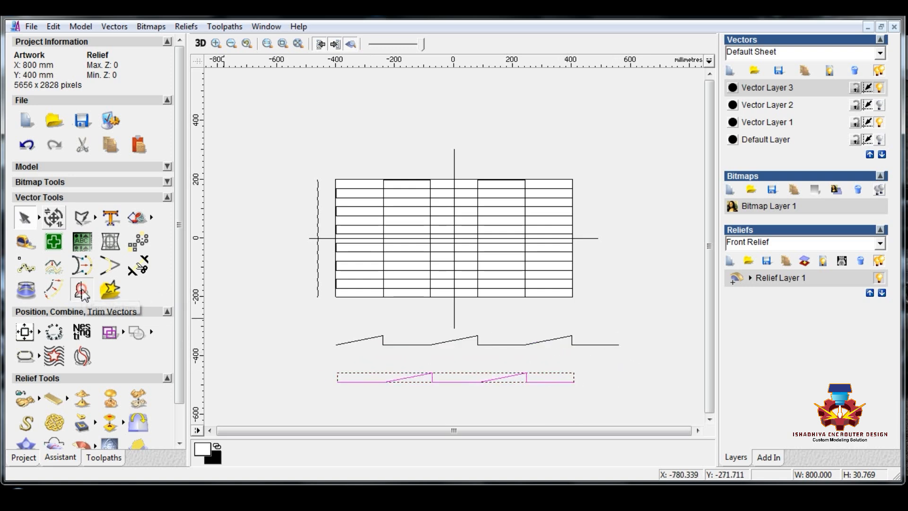
click(21, 231)
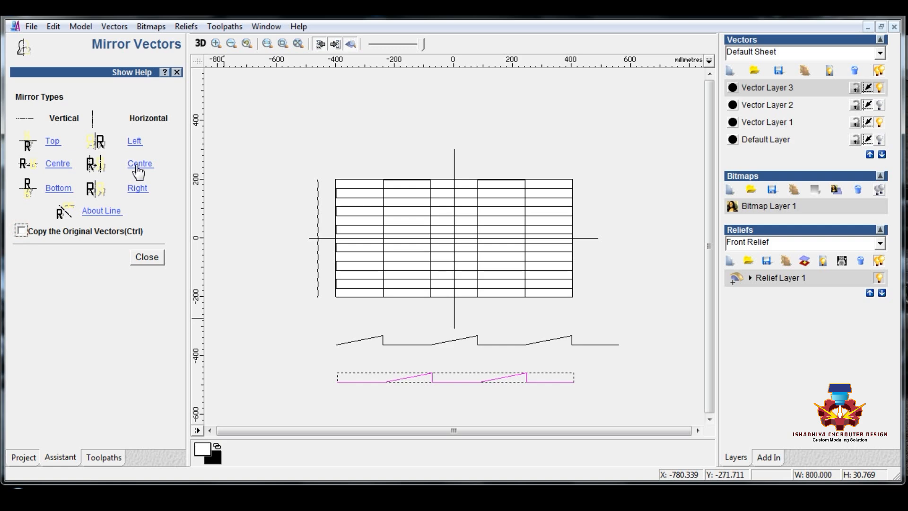
click(138, 165)
click(150, 259)
click(233, 320)
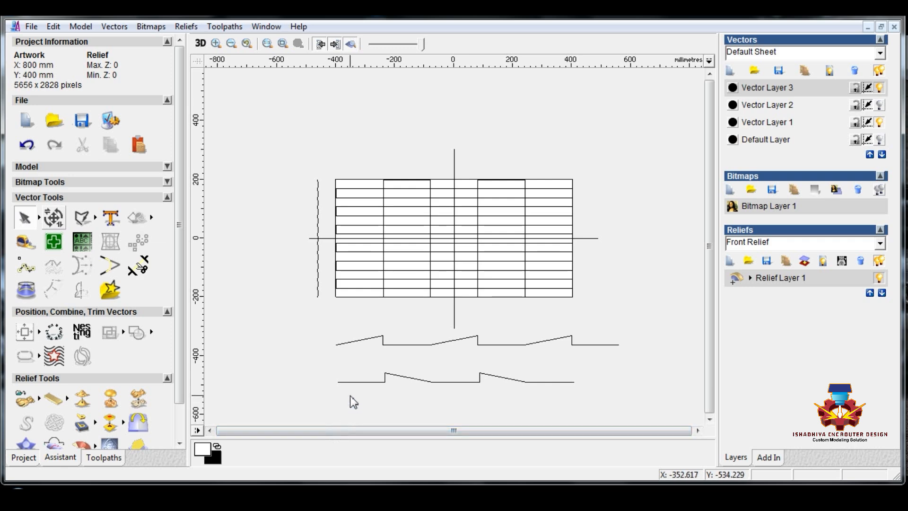
Delete the extra 160 mm flat line at the upper profile's right end, then join the pieces of both ramp profiles with a 0.002 tolerance.
click(592, 346)
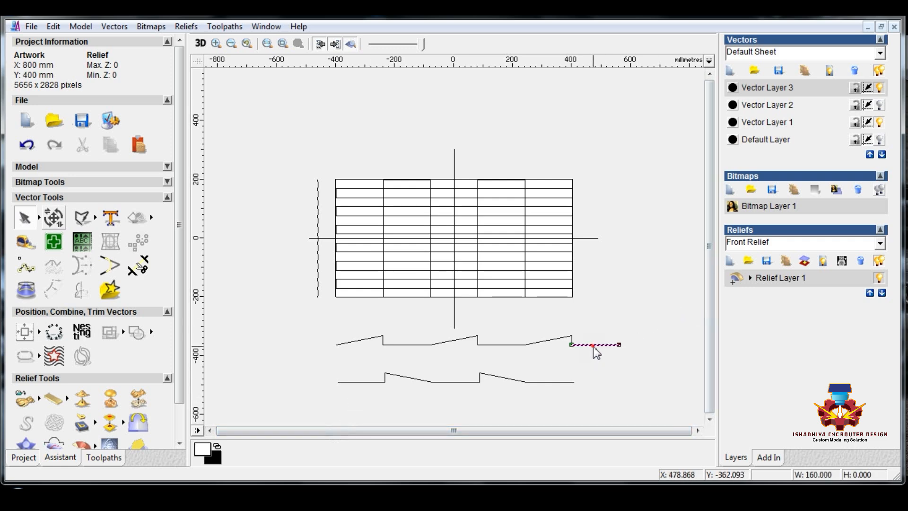
key(Delete)
drag(308, 321, 591, 425)
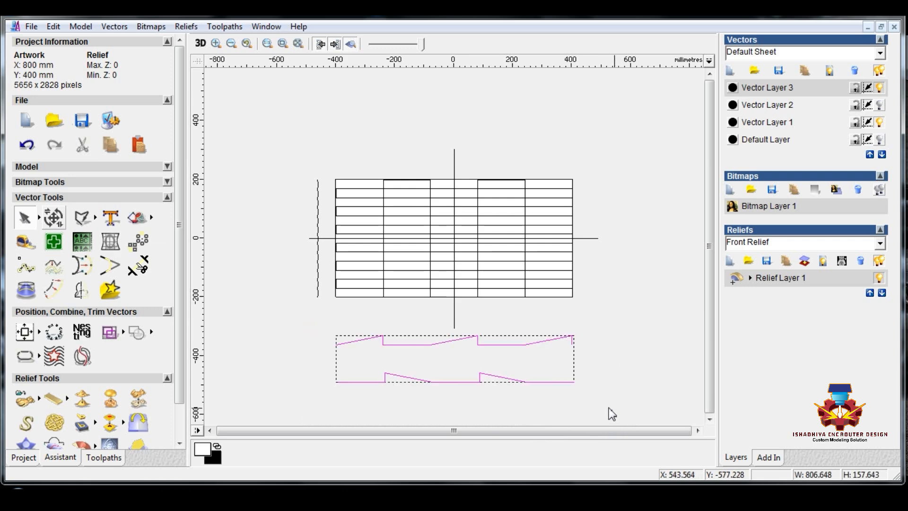
right_click(544, 378)
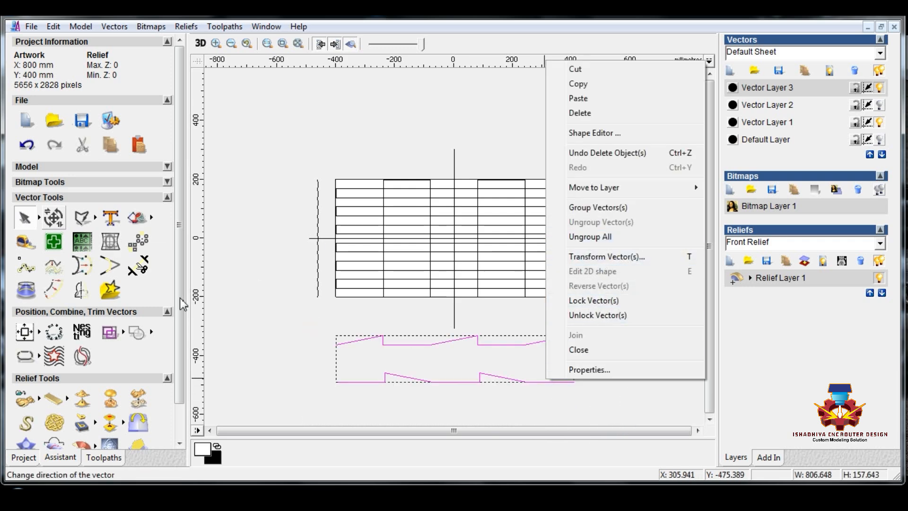
click(26, 357)
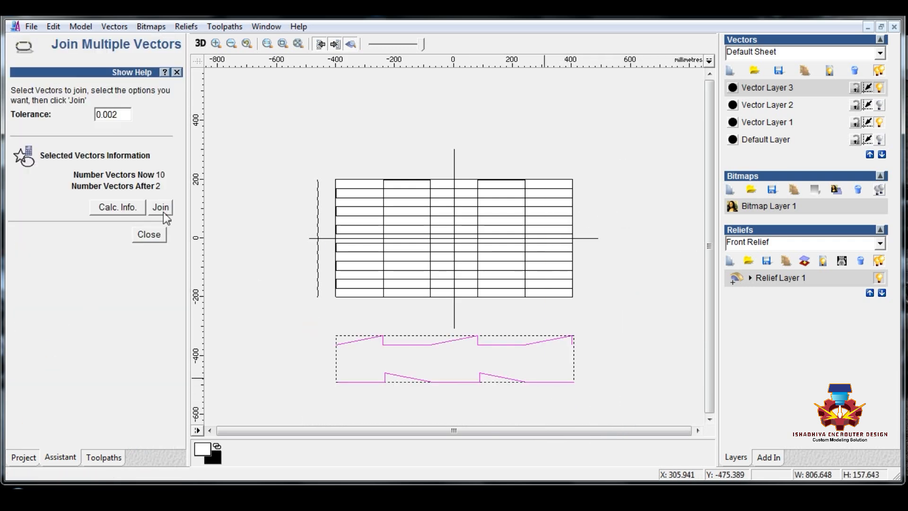
click(162, 210)
click(148, 234)
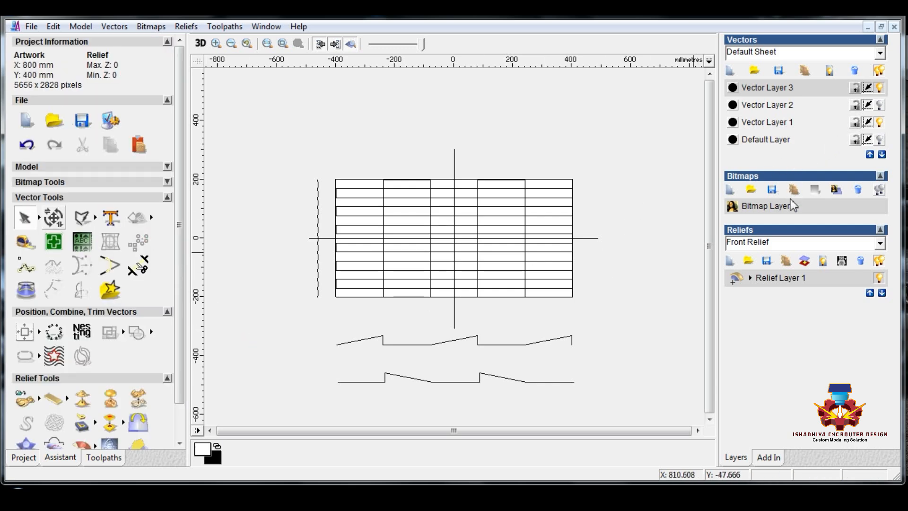
Start the Extrude Wizard with the horizontal centre line selected and tile the 2D and 3D views side by side.
click(596, 239)
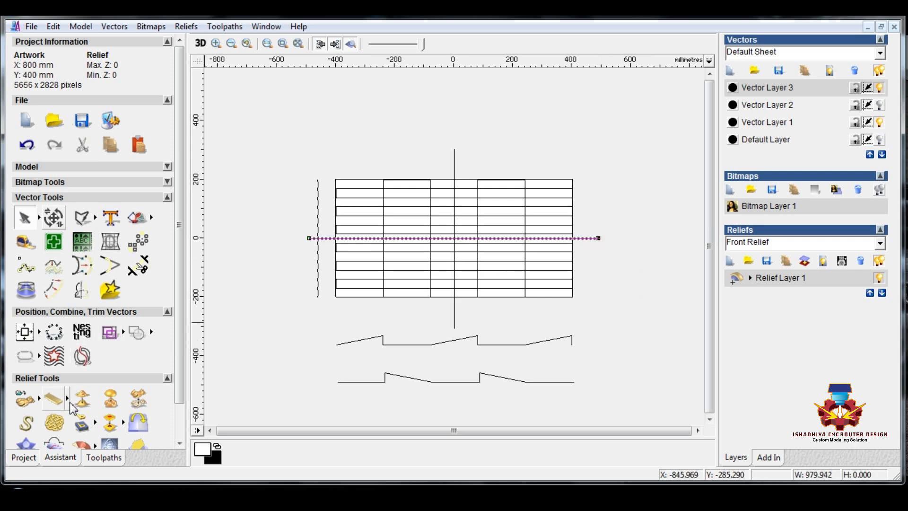
scroll(177, 370, down, 3)
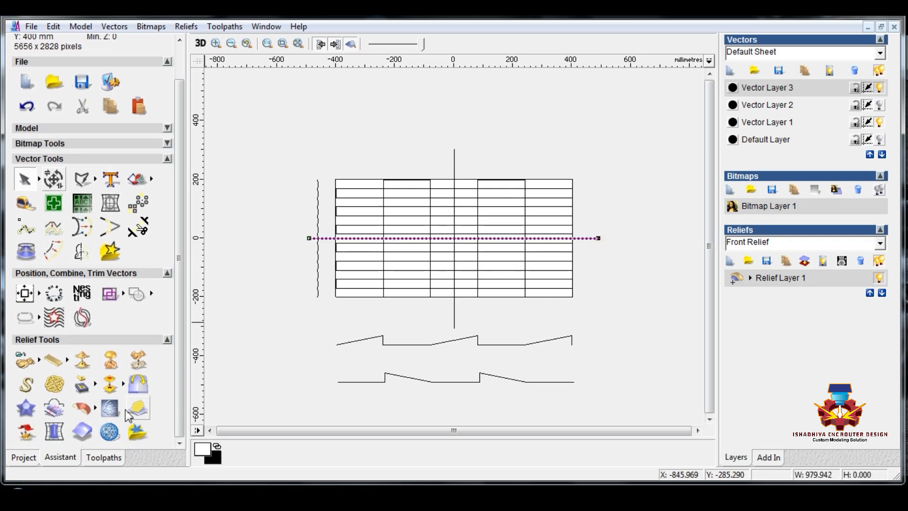
click(84, 410)
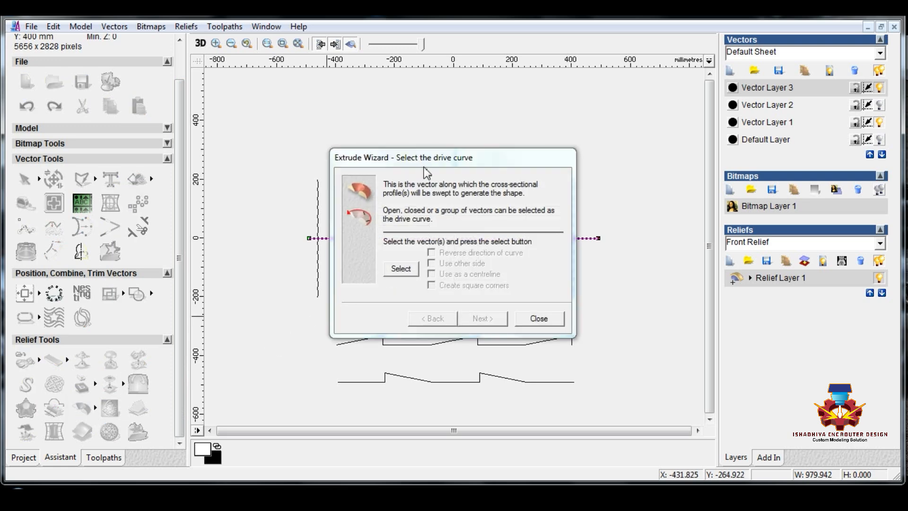
drag(423, 167, 288, 58)
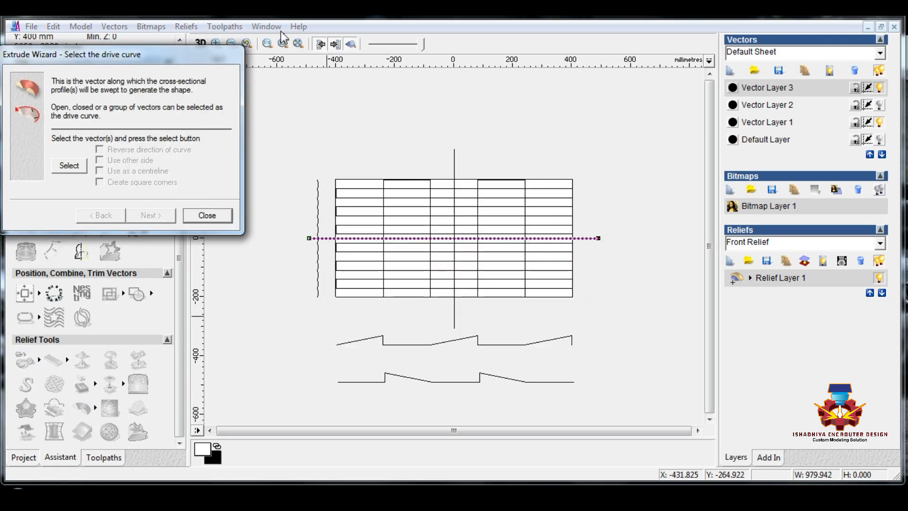
click(267, 27)
click(281, 56)
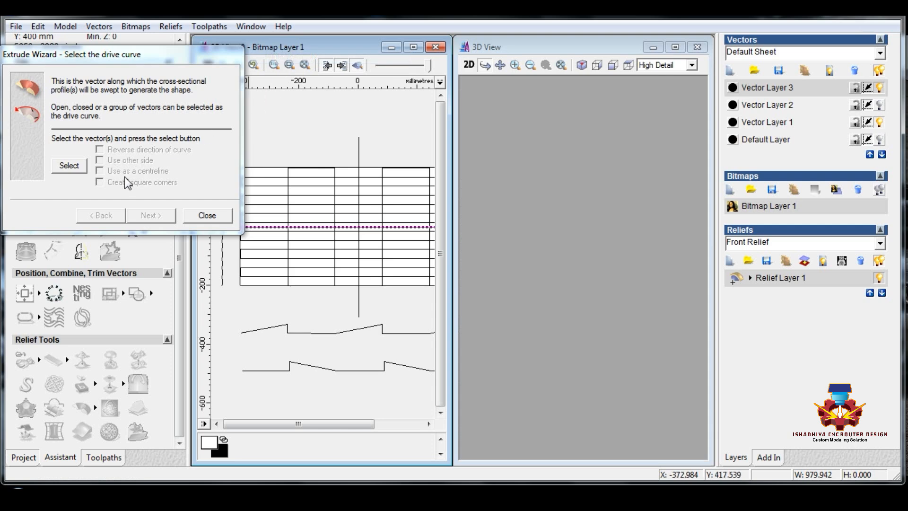
Set the horizontal centre line as the extrusion's drive curve and use it as a centreline.
click(68, 164)
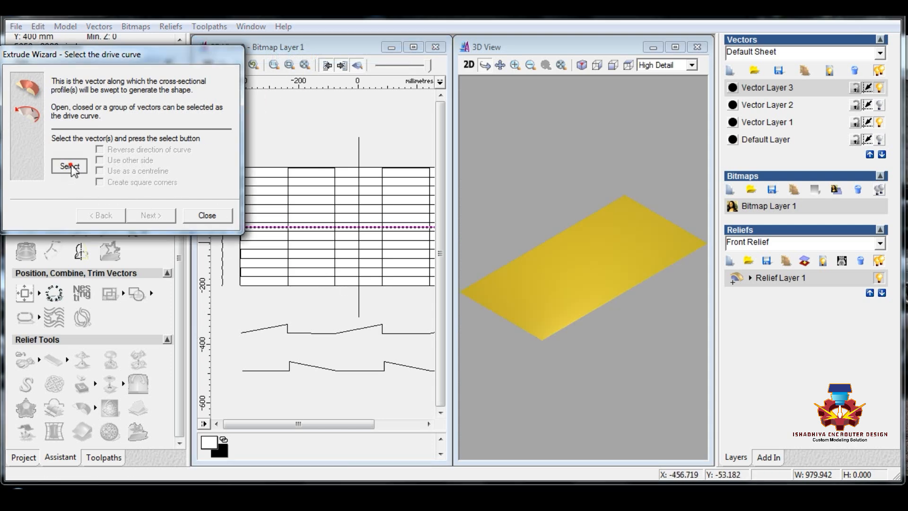
click(330, 139)
scroll(360, 231, up, 2)
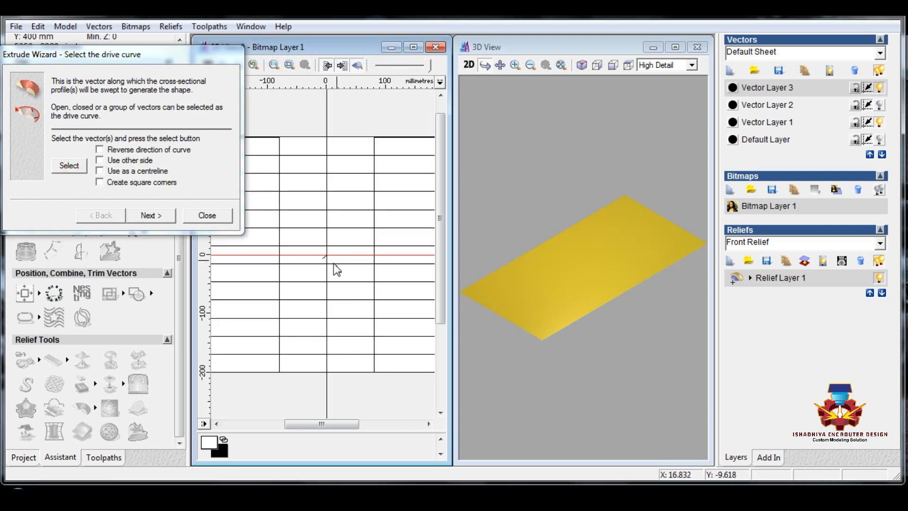
click(105, 171)
click(149, 215)
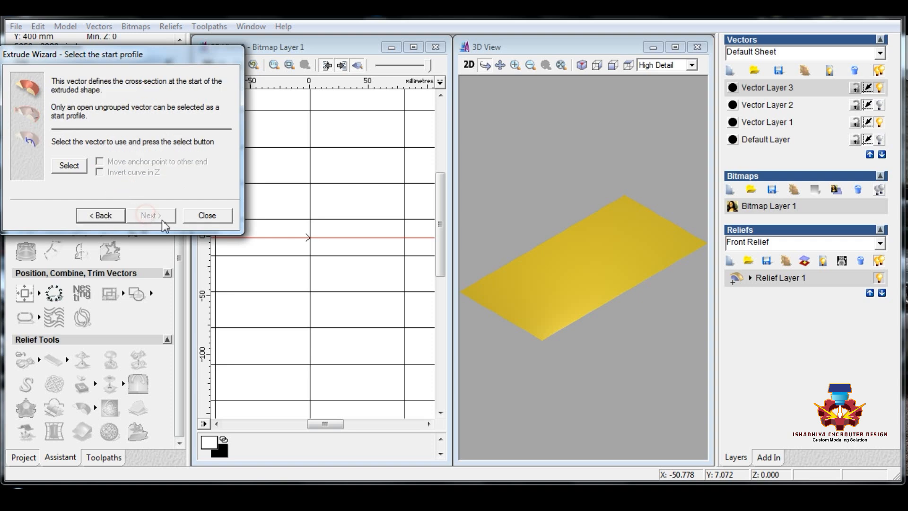
Use the 400 mm wavy vertical vector as the start profile and extrude it, adding the swept shape to the existing relief.
scroll(284, 208, down, 5)
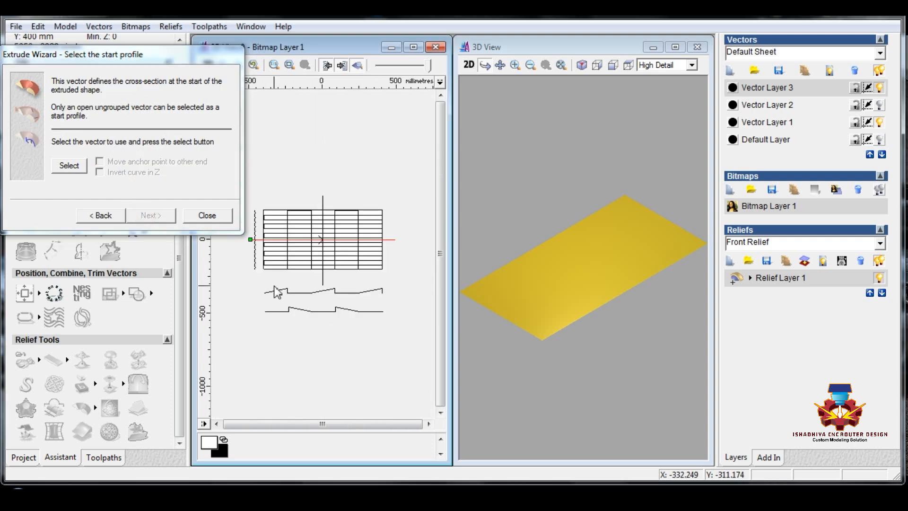
click(255, 259)
click(75, 166)
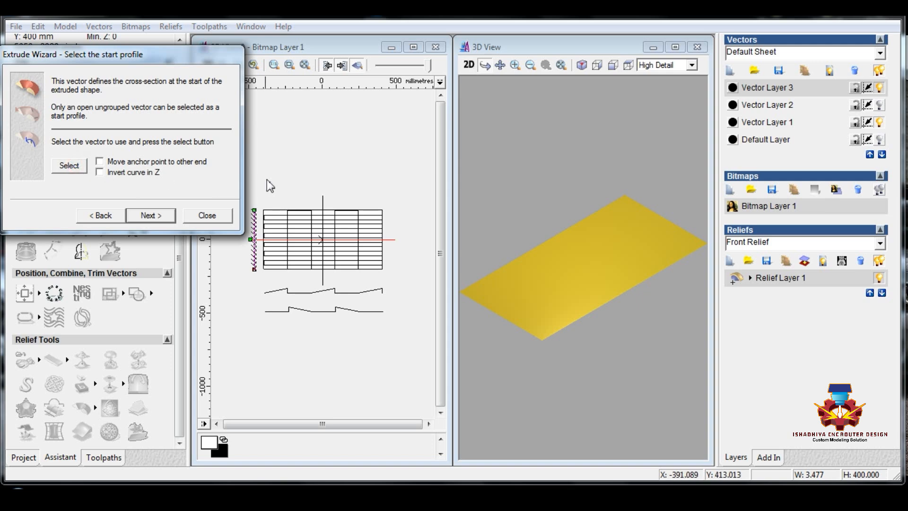
scroll(256, 246, up, 5)
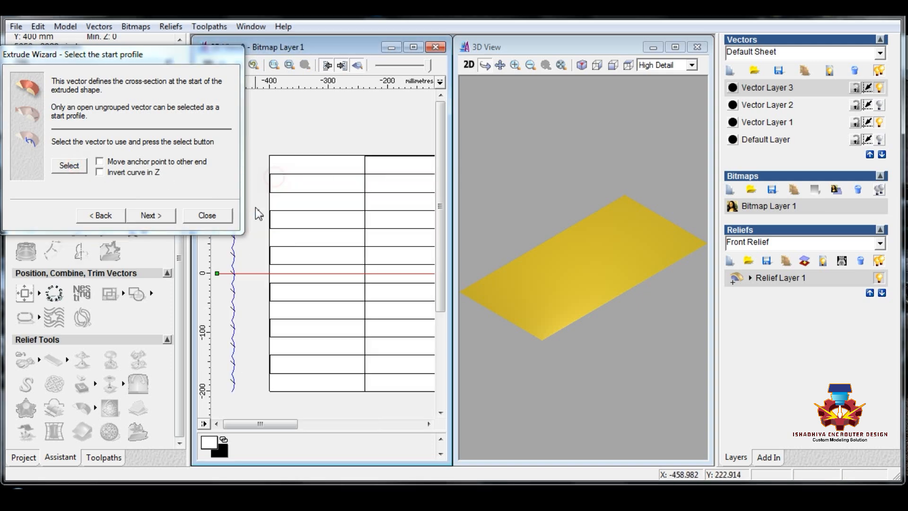
click(149, 215)
click(149, 215)
click(150, 215)
click(151, 215)
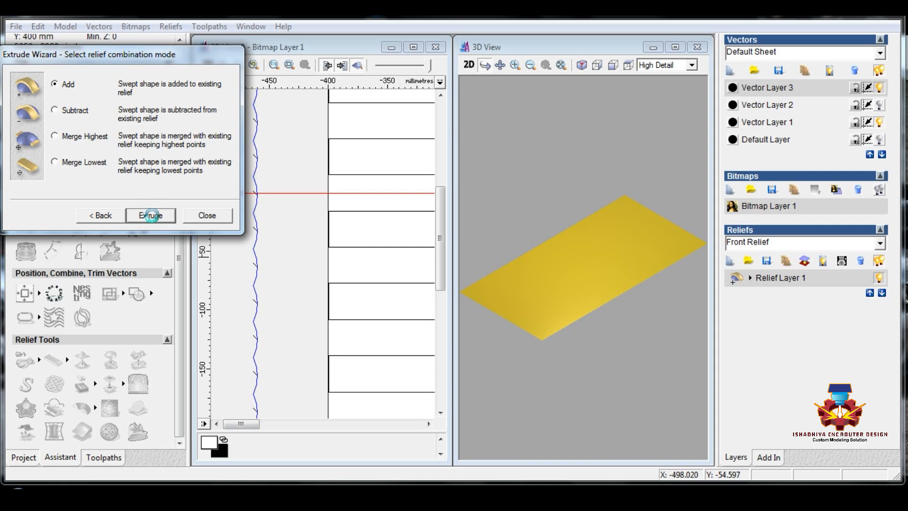
click(291, 241)
scroll(328, 227, down, 6)
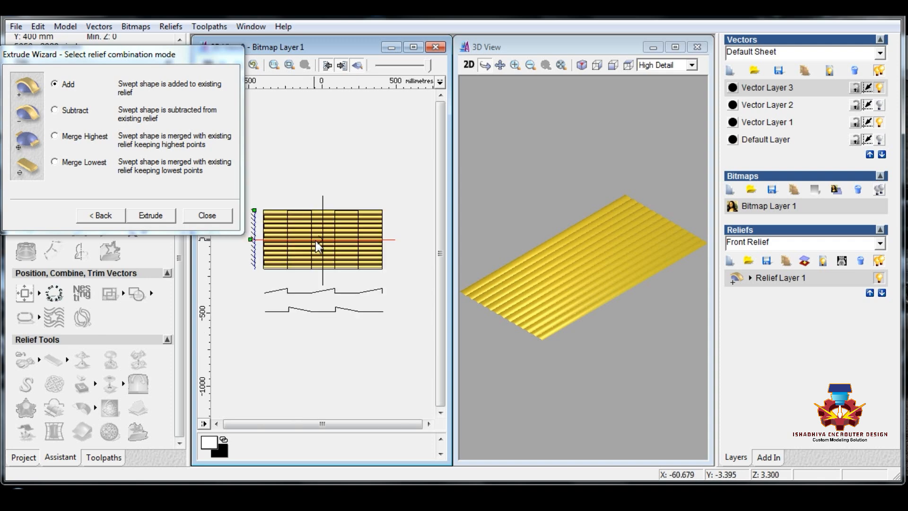
Add a new relief layer above Relief Layer 1 and close the Extrude Wizard.
scroll(329, 236, up, 1)
click(731, 261)
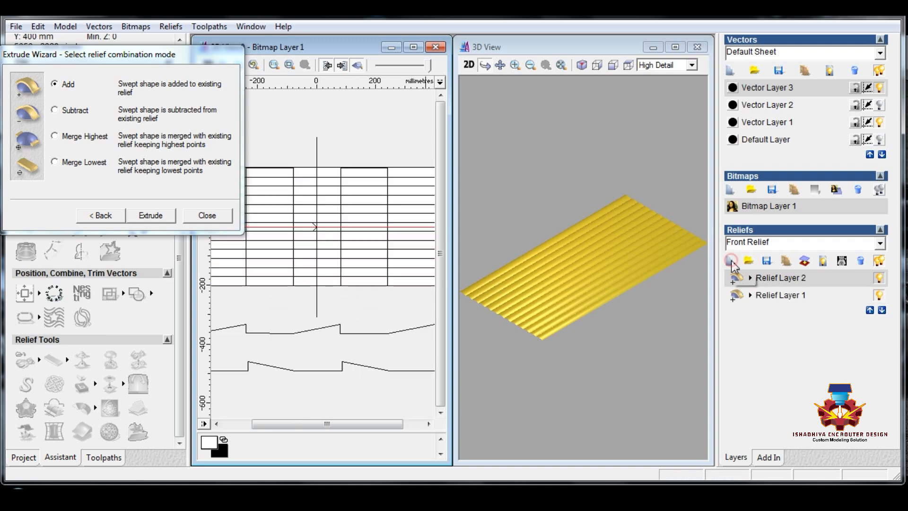
click(207, 216)
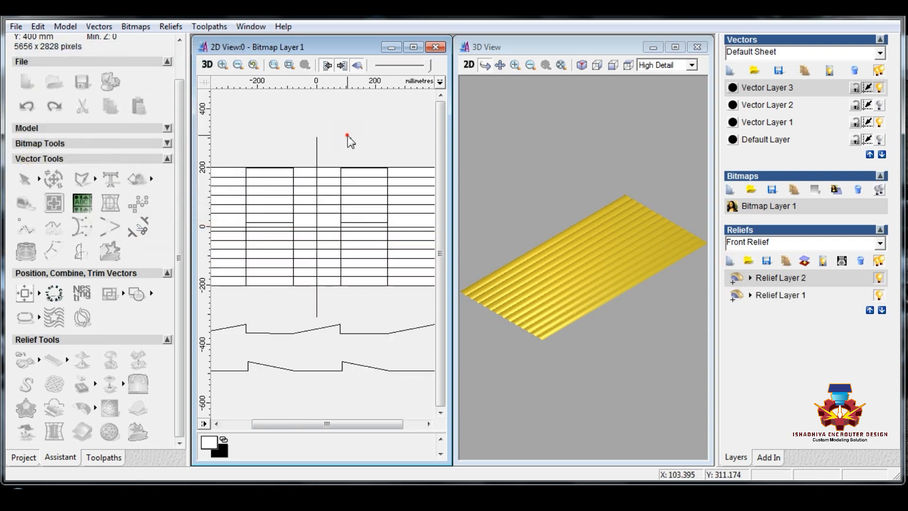
Start a new extrusion with the vertical centre line as its drive curve, used as a centreline.
click(316, 147)
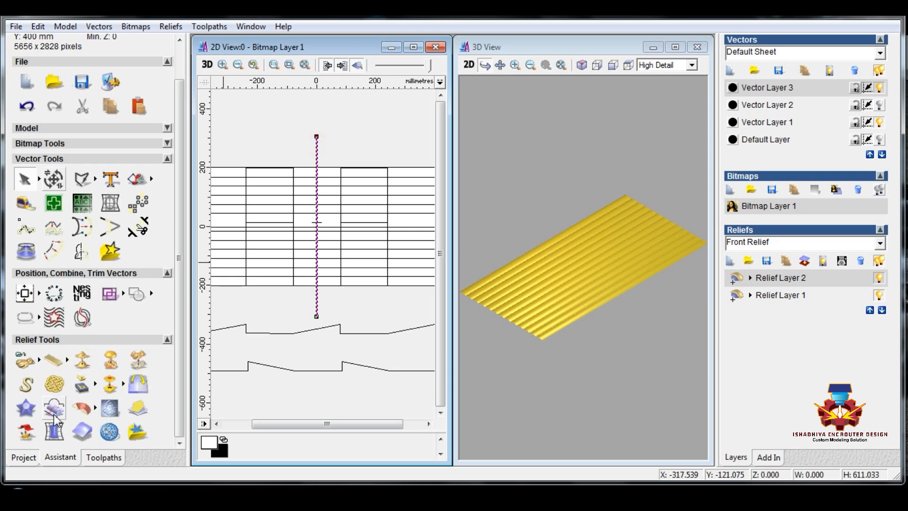
click(55, 409)
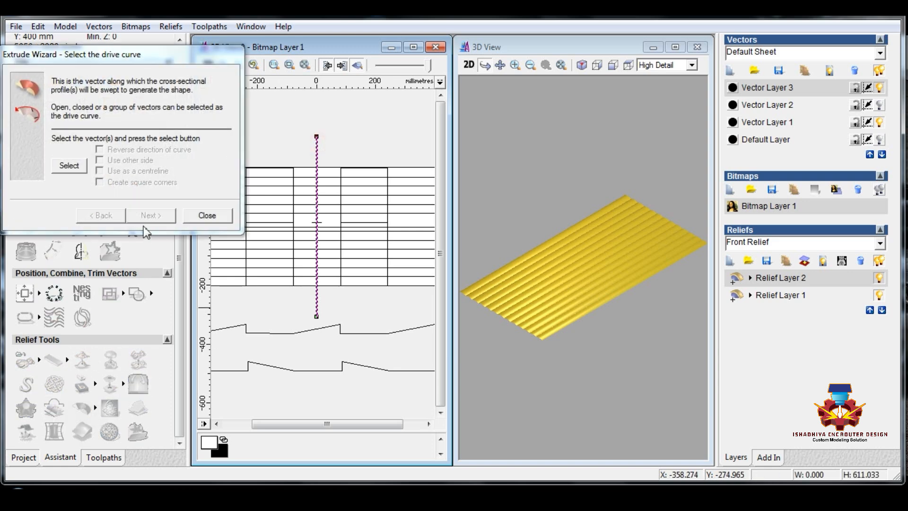
click(66, 166)
scroll(320, 225, up, 2)
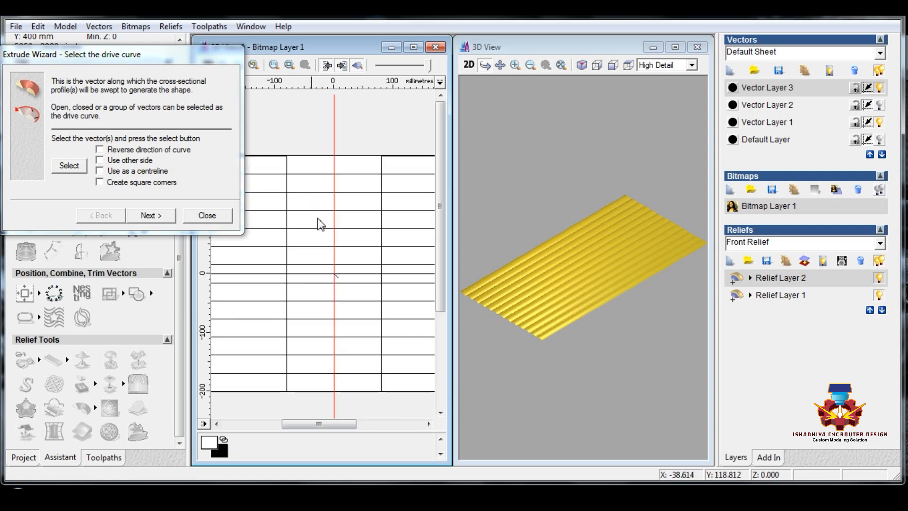
drag(441, 271, 441, 378)
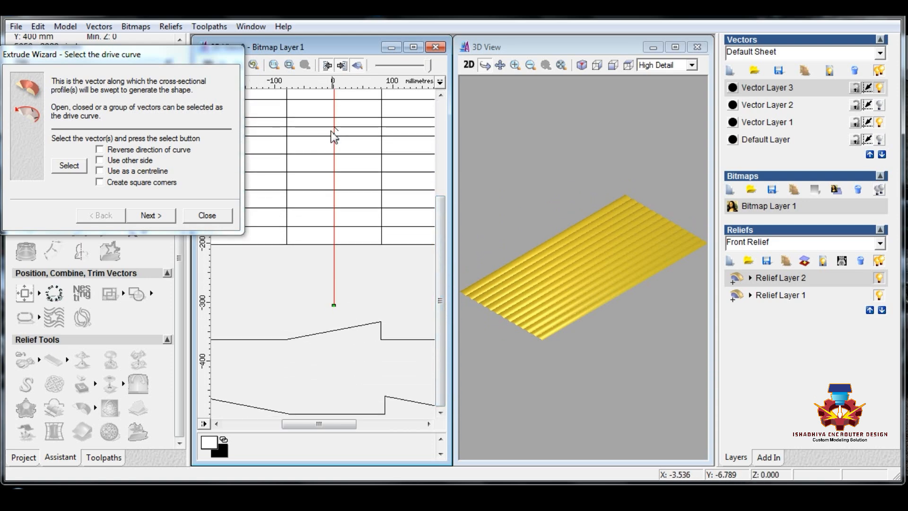
click(99, 170)
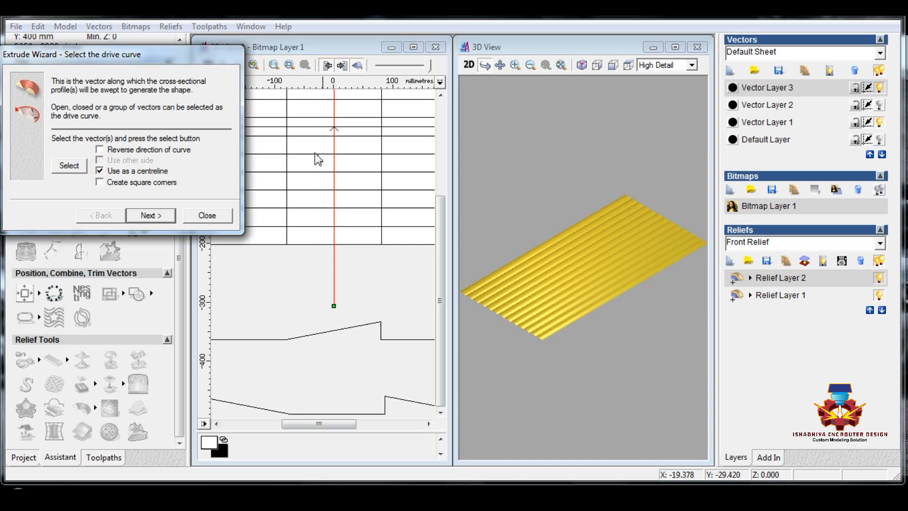
click(147, 215)
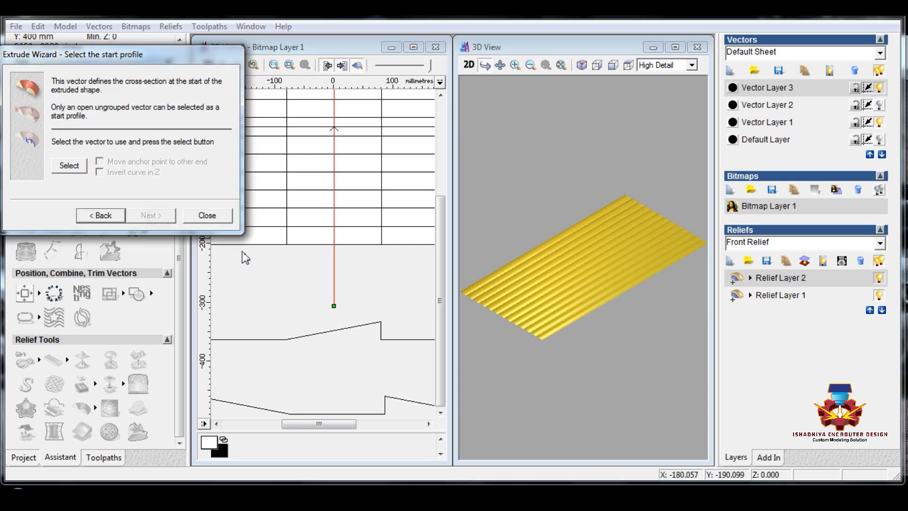
Set the upper ramp profile as the start profile, with its anchor point moved to the other end and the curve inverted in Z.
click(328, 333)
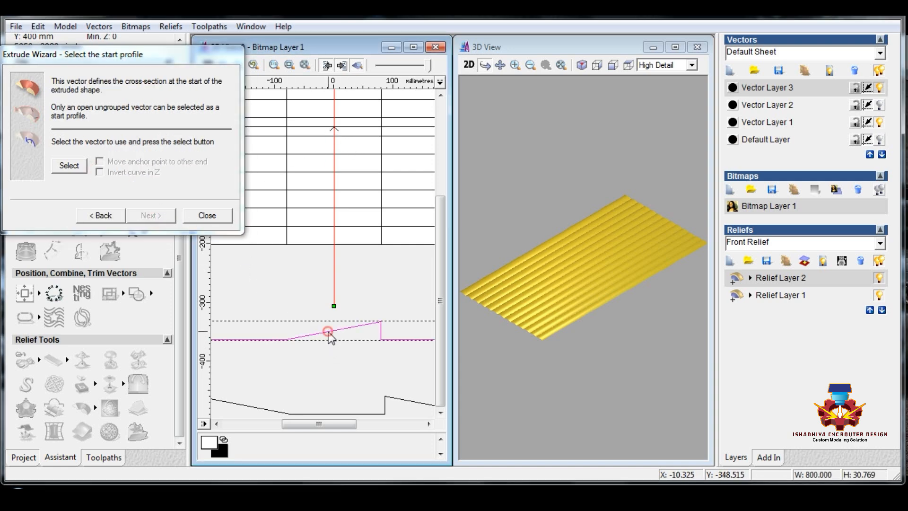
click(69, 166)
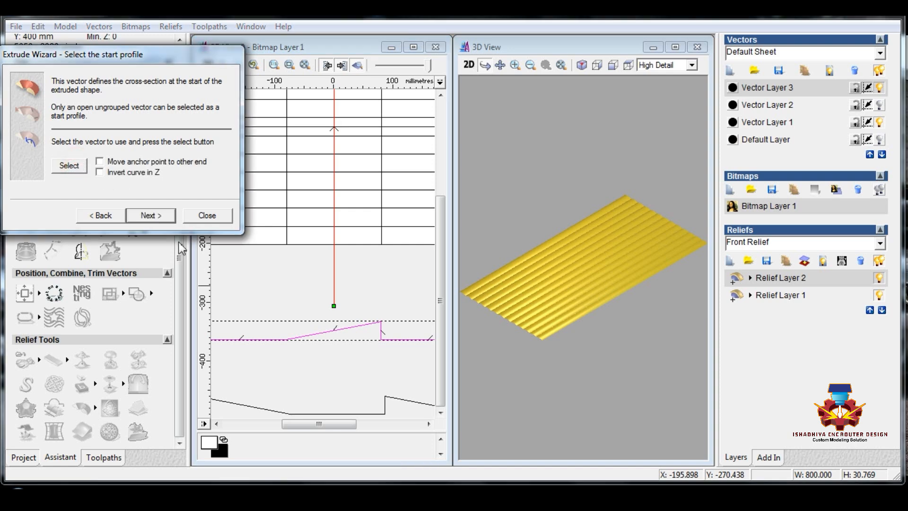
click(100, 161)
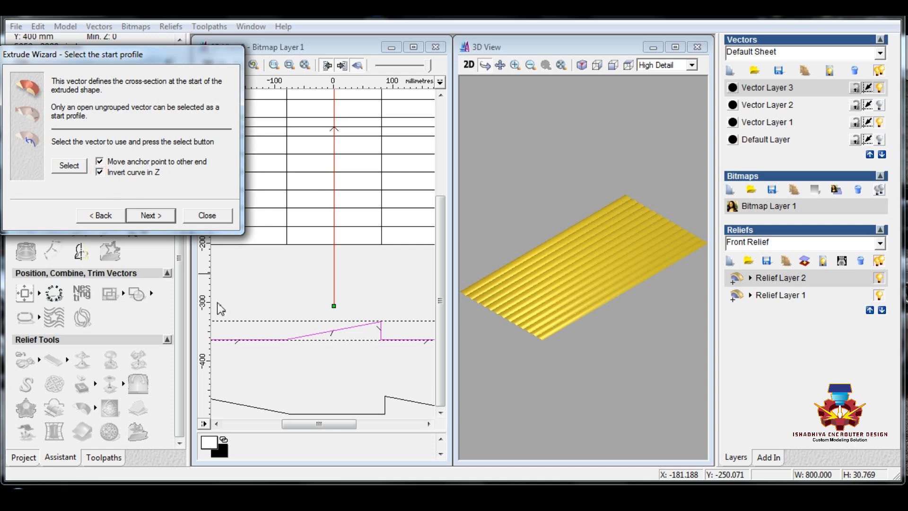
click(159, 218)
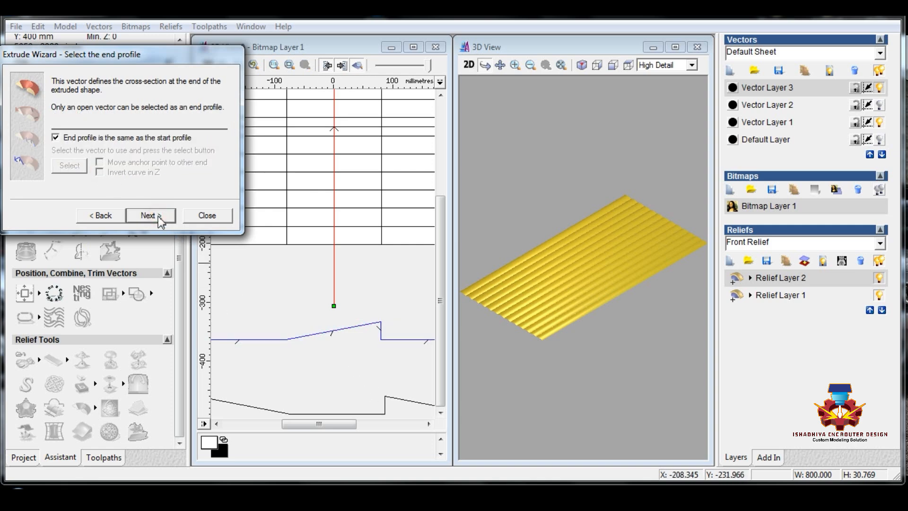
Keep the end profile the same as the start profile and extrude the shape, adding it to the existing relief.
click(158, 218)
click(158, 217)
click(157, 217)
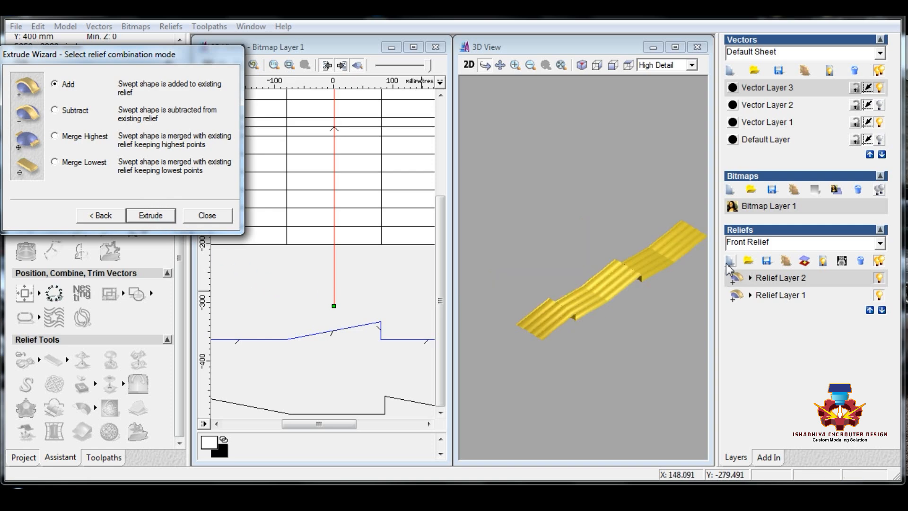
click(286, 272)
scroll(286, 272, down, 1)
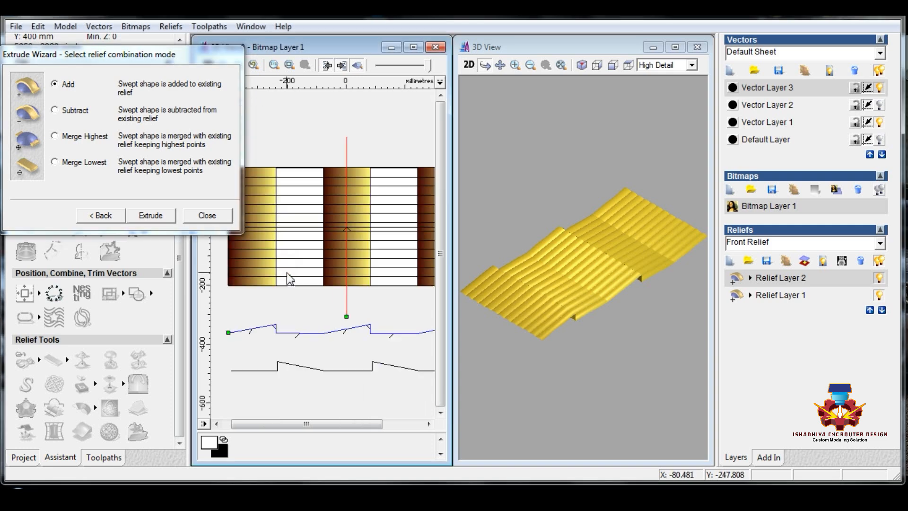
scroll(358, 307, down, 1)
scroll(347, 268, up, 1)
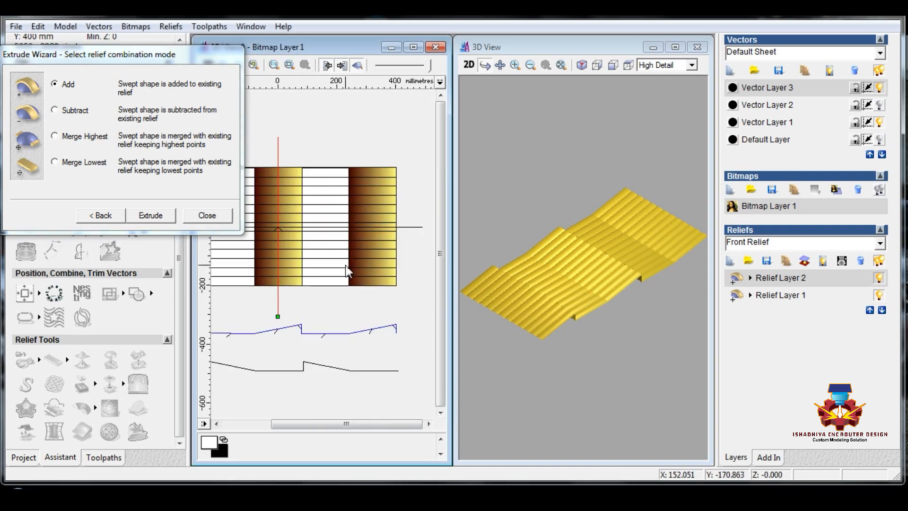
Add a new relief layer above Relief Layer 2 and start an extrusion with the vertical centre line as drive curve, used as a centreline.
click(730, 262)
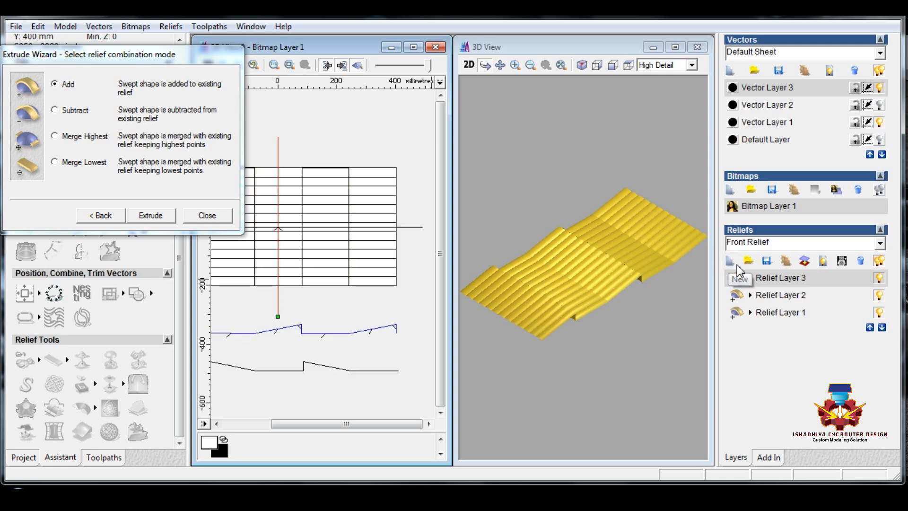
click(207, 215)
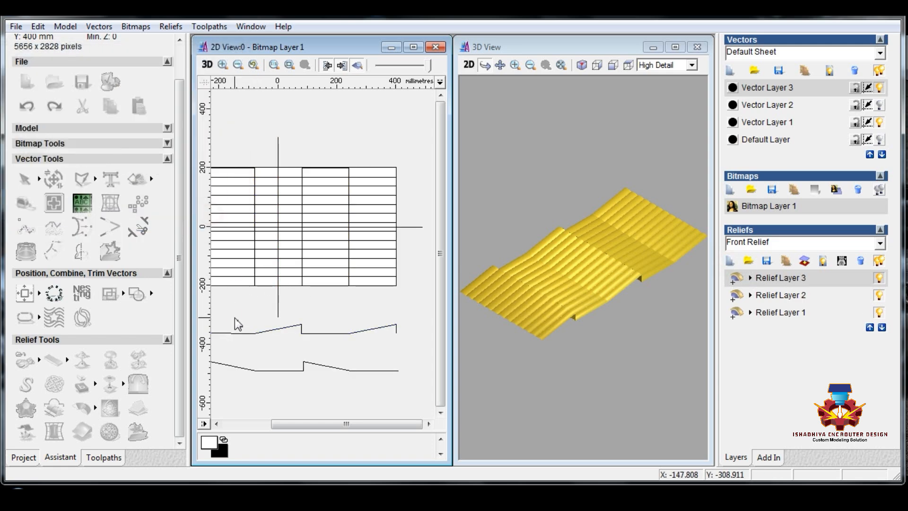
click(278, 300)
click(81, 251)
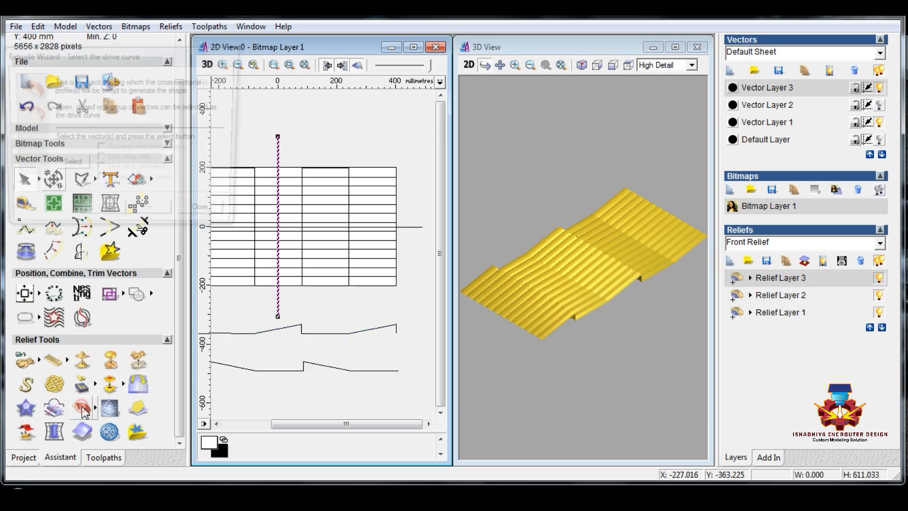
click(69, 166)
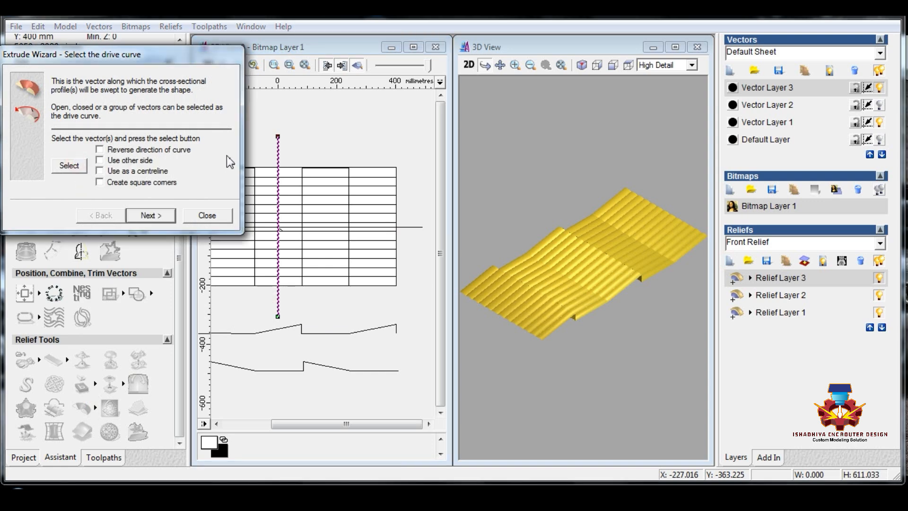
click(100, 171)
click(149, 219)
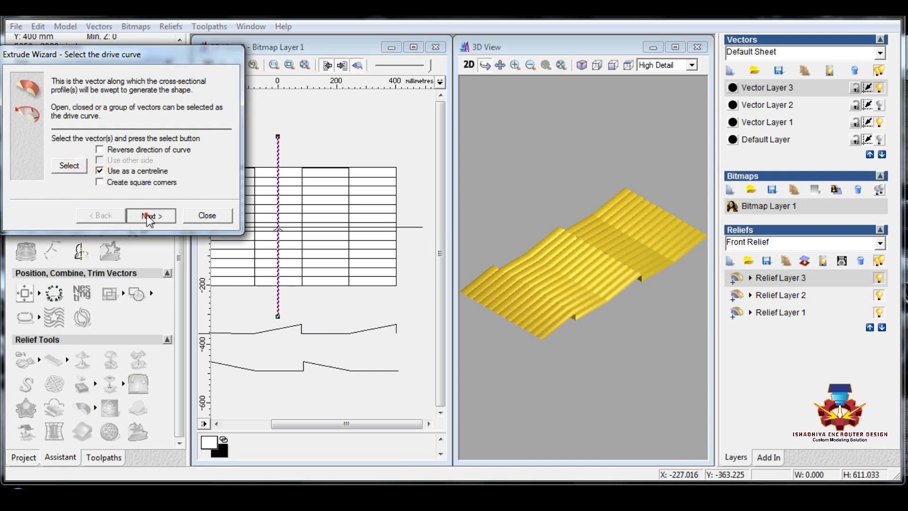
Extrude the lower ramp profile with its anchor point moved to the other end, adding the swept shape to Relief Layer 3.
click(253, 371)
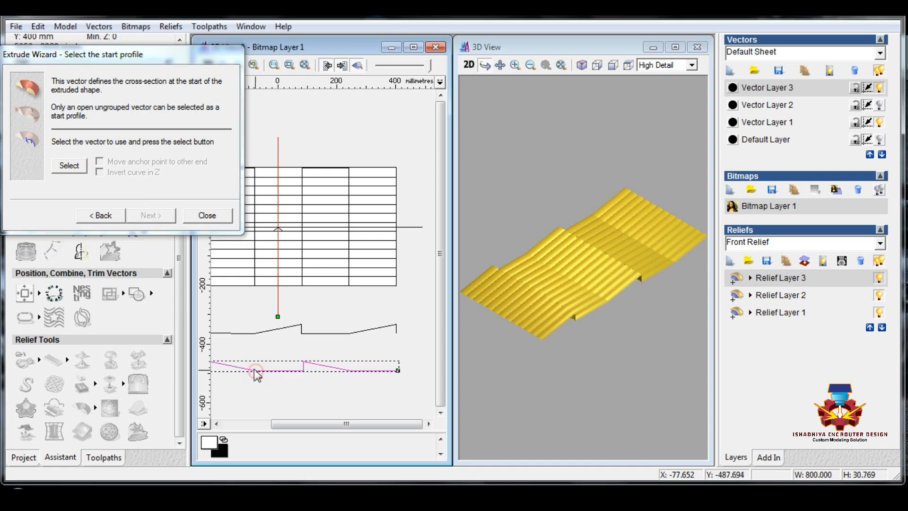
click(80, 166)
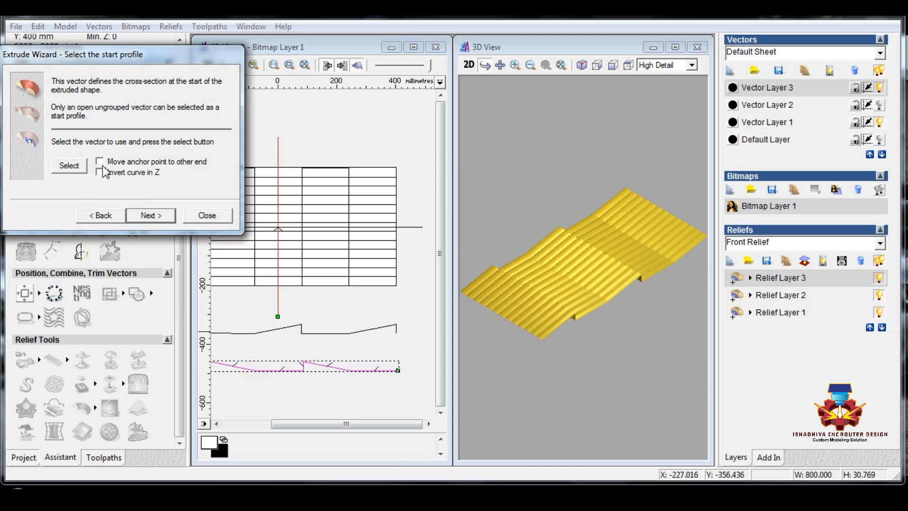
click(101, 163)
click(149, 222)
click(149, 222)
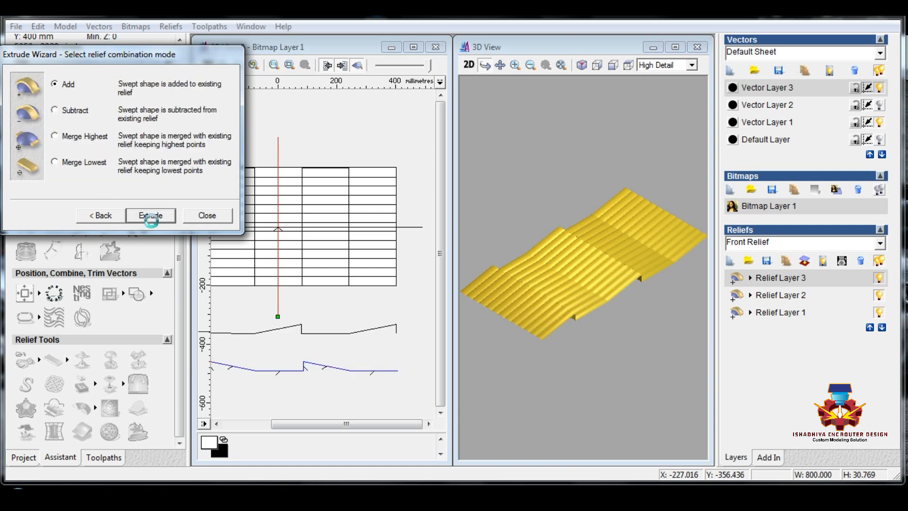
click(208, 215)
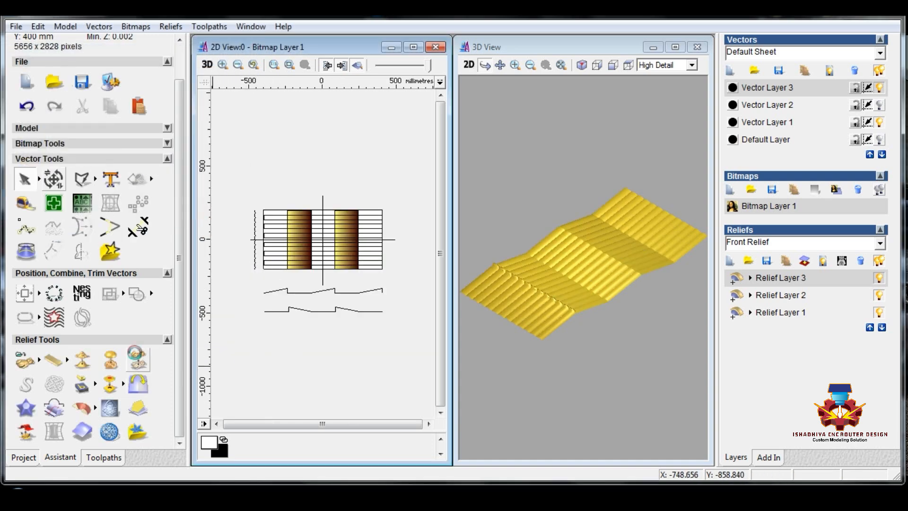
Scale the whole of Relief Layer 3 to a new height of 5 mm.
click(137, 358)
text(5)
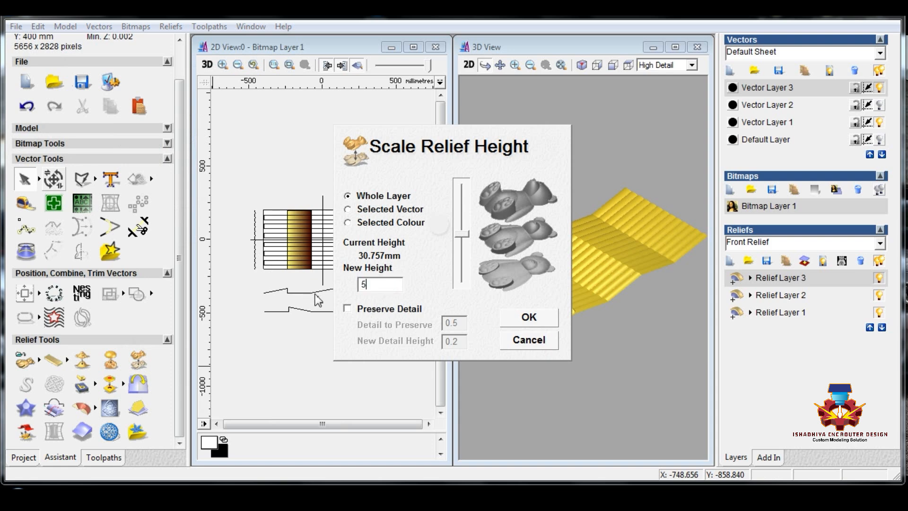
click(535, 318)
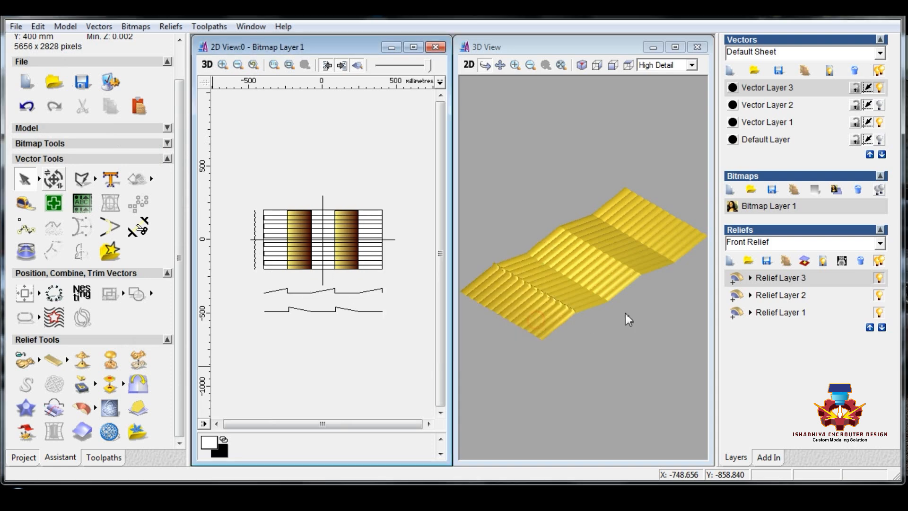
Scale the whole of Relief Layer 2 to a new height of 5 mm.
click(795, 296)
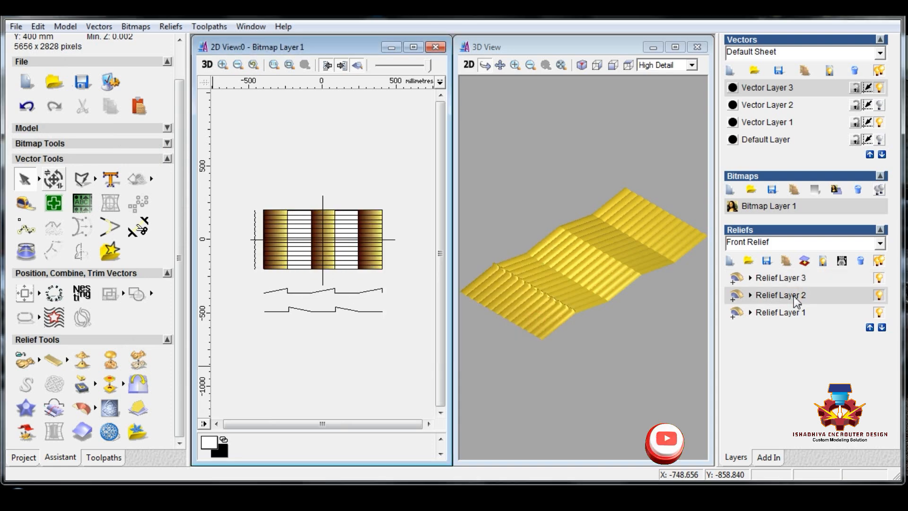
click(143, 361)
double_click(390, 283)
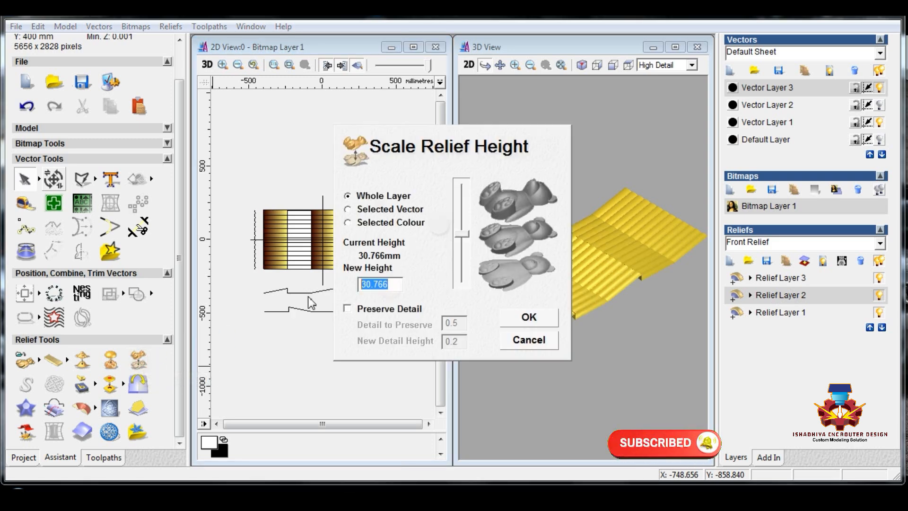
text(5)
key(Return)
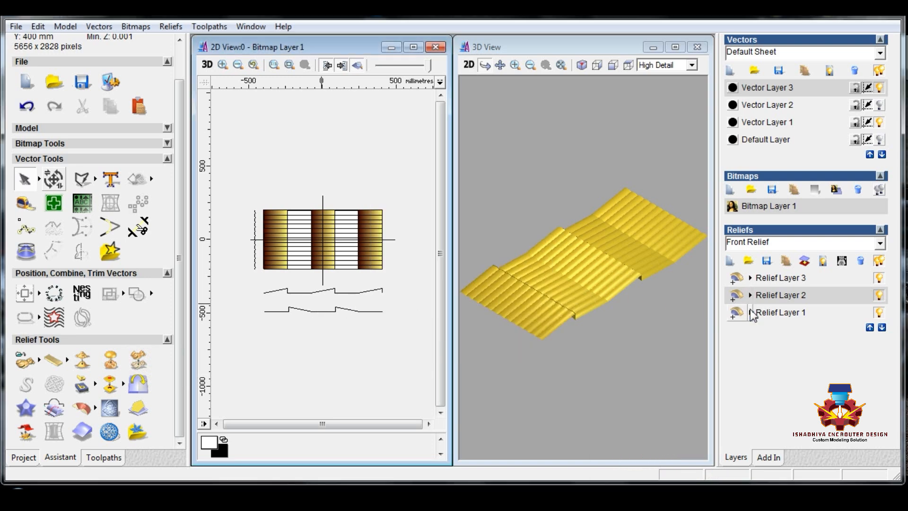
Scale the whole of the wavy Relief Layer 1 to a new height of 3 mm.
click(777, 313)
click(138, 362)
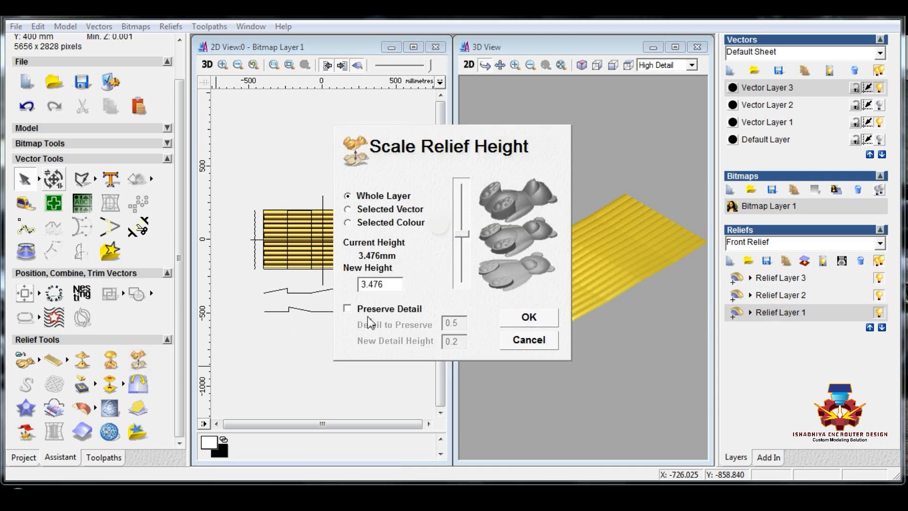
drag(345, 289, 273, 303)
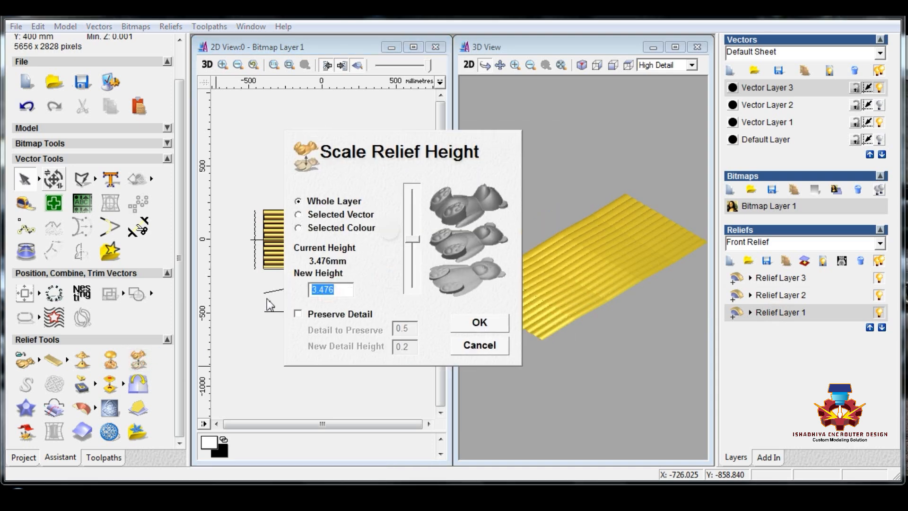
text(3)
key(Return)
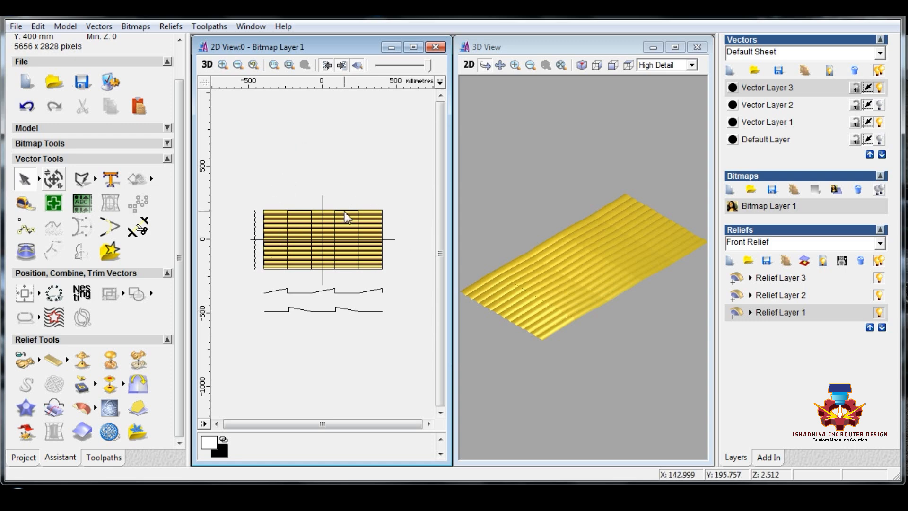
With Relief Layer 2 active, show only Vector Layer 2, select all of its strip vectors and look at the Shape Editor for them.
click(286, 218)
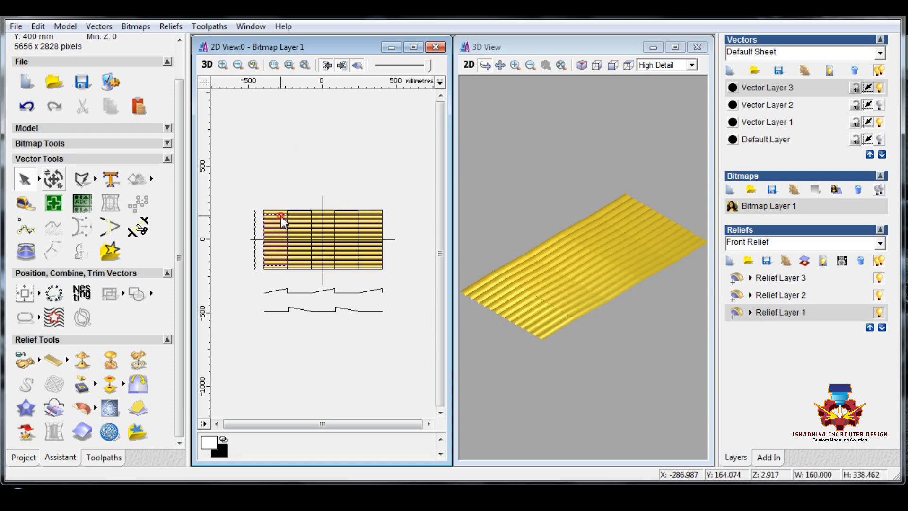
click(779, 295)
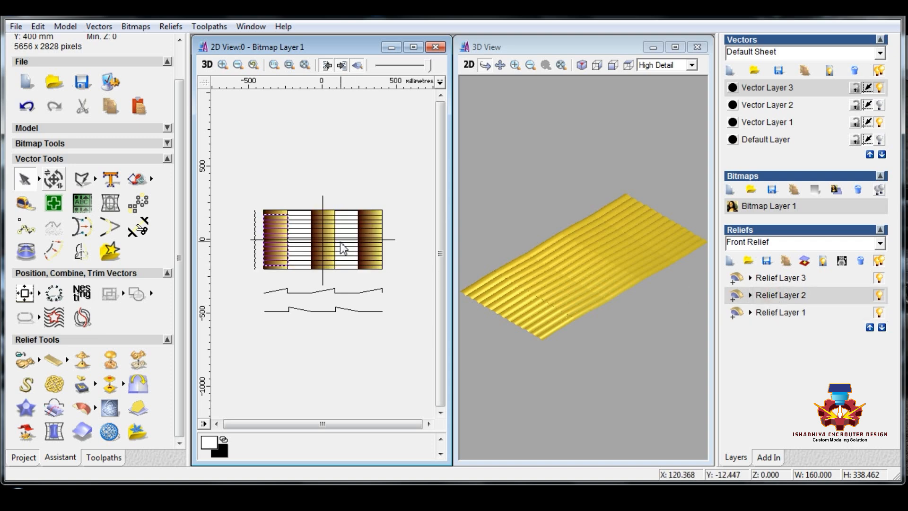
click(879, 123)
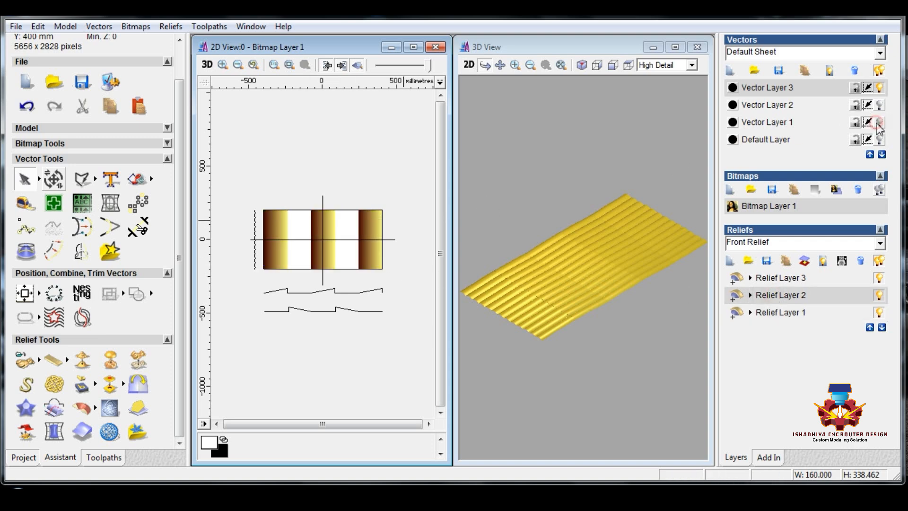
click(880, 88)
click(880, 105)
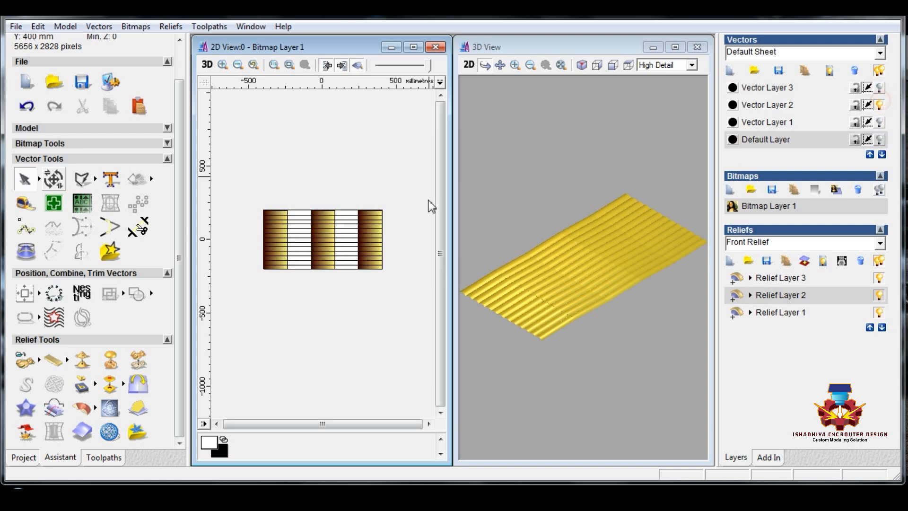
drag(250, 190, 400, 293)
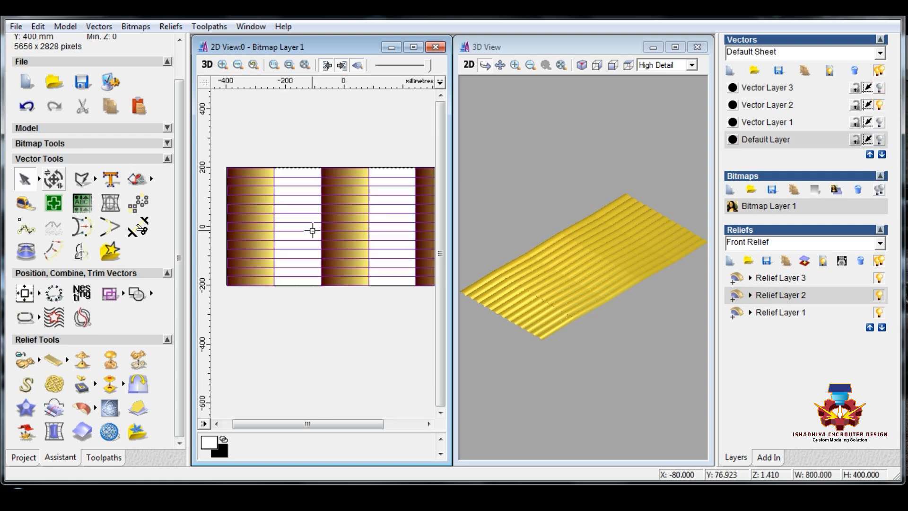
double_click(320, 251)
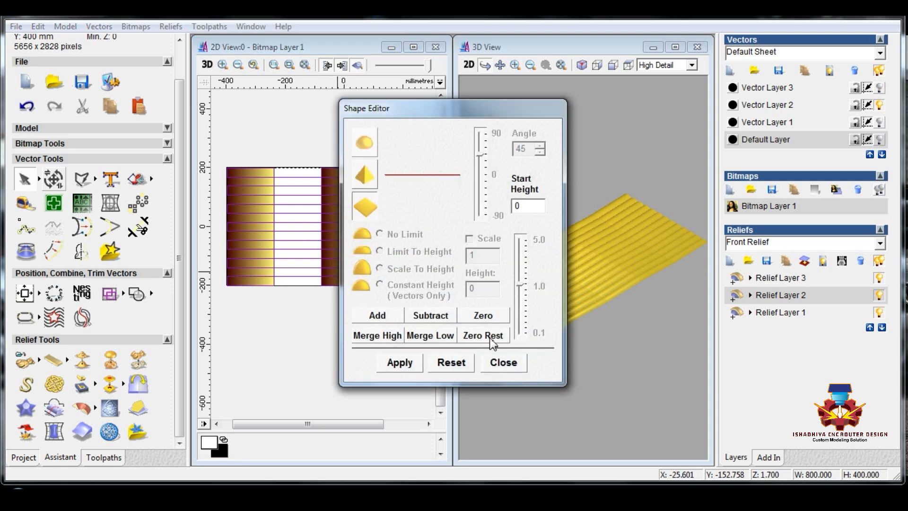
click(504, 362)
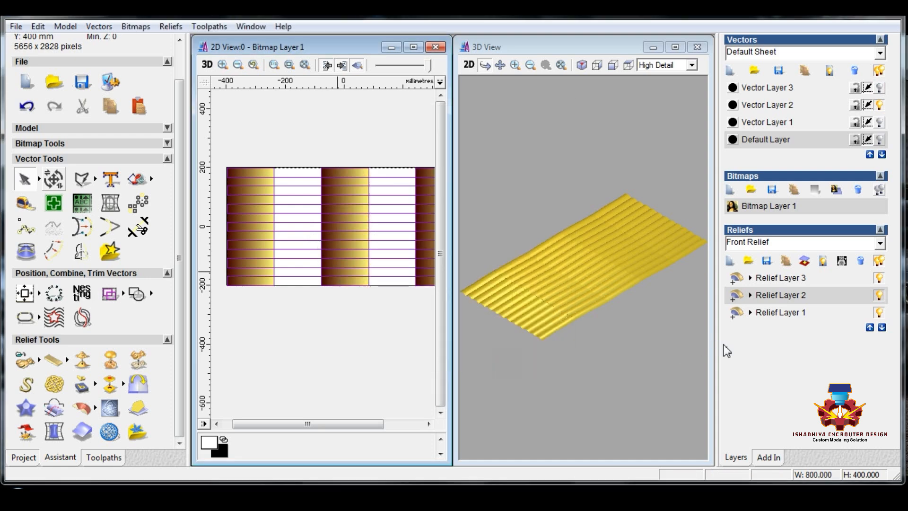
Try merging all three visible relief layers into one, and delete the merged layer.
click(781, 279)
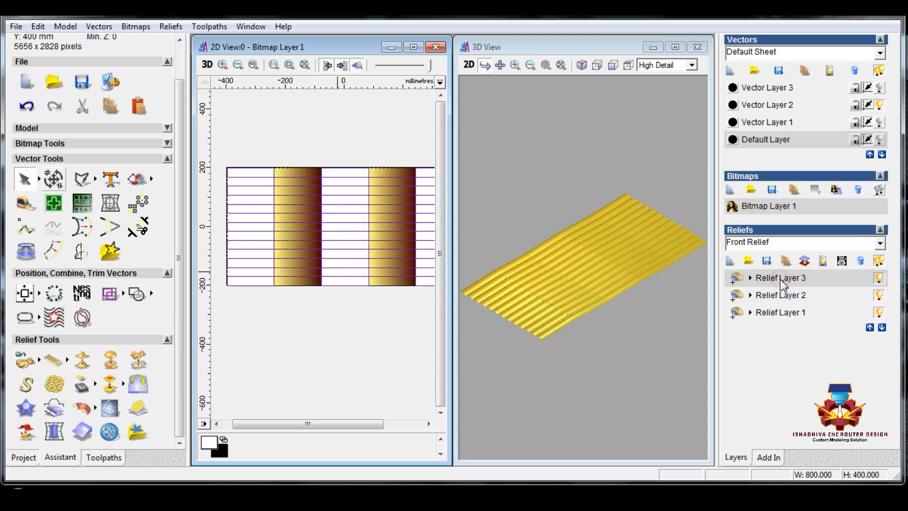
click(823, 261)
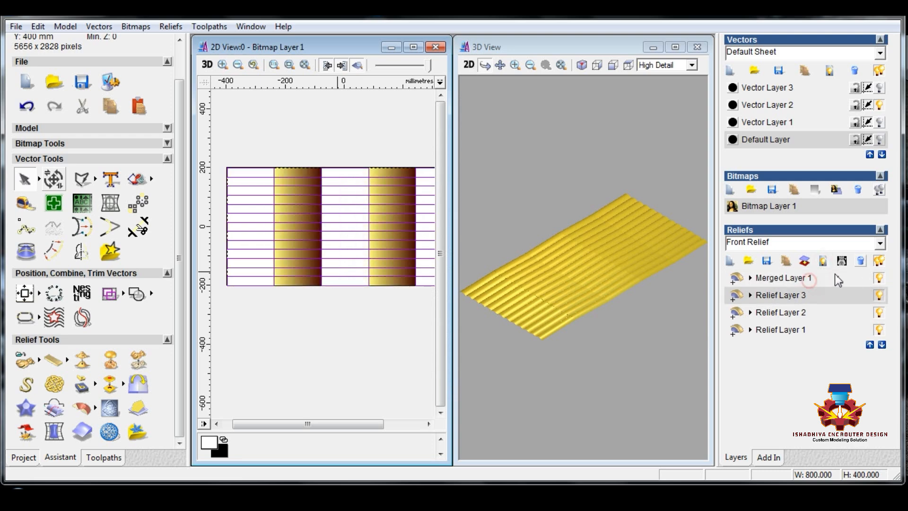
click(860, 261)
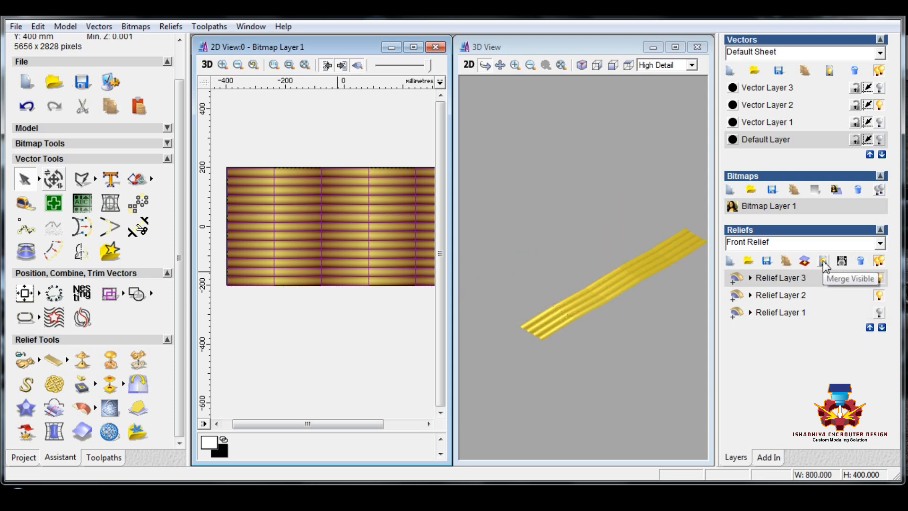
Set Relief Layer 3's combine mode to Merge Highest and merge it with Relief Layer 2 into a new layer, hiding the source layers.
click(751, 278)
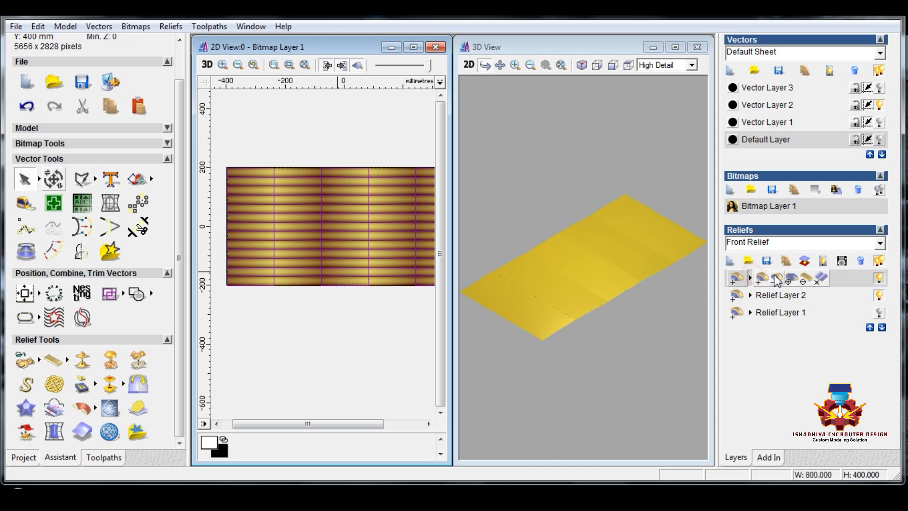
click(796, 279)
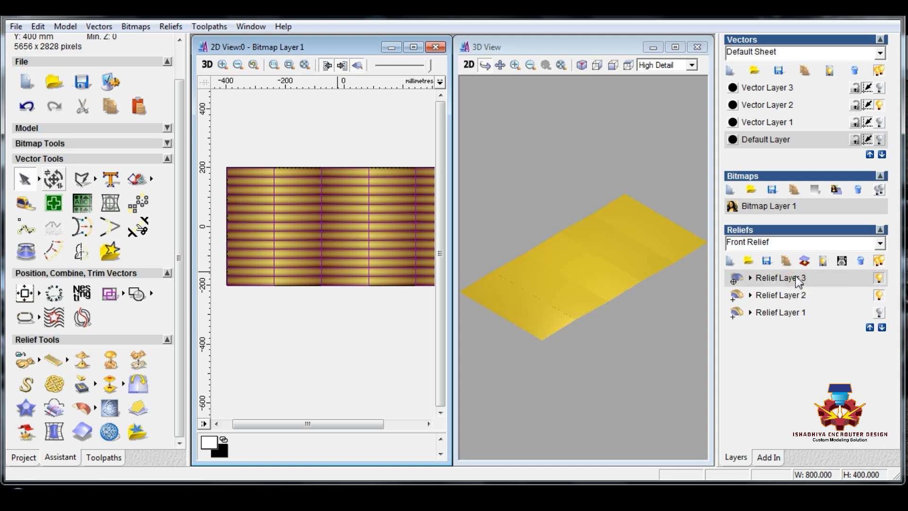
click(823, 261)
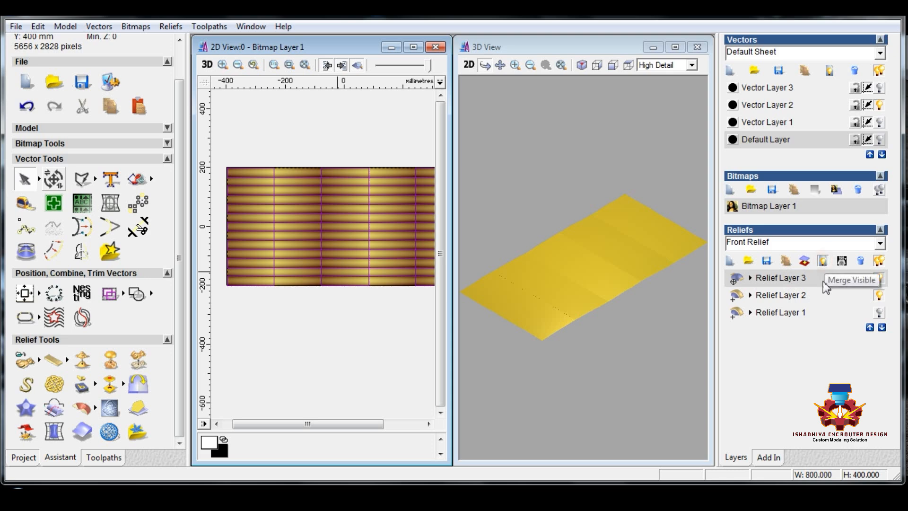
click(879, 294)
Select all Vector Layer 2 strip vectors and zero the rest of Merged Layer 1 outside them with the Shape Editor.
click(297, 362)
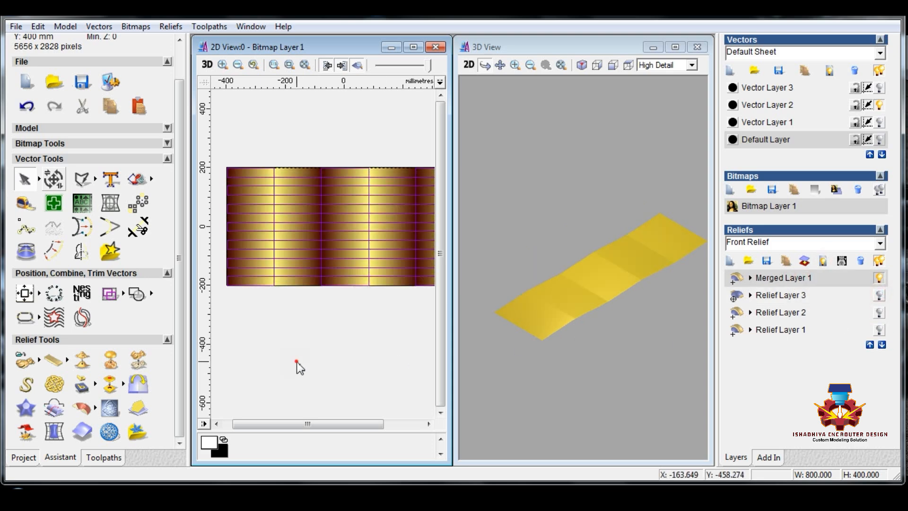
click(250, 167)
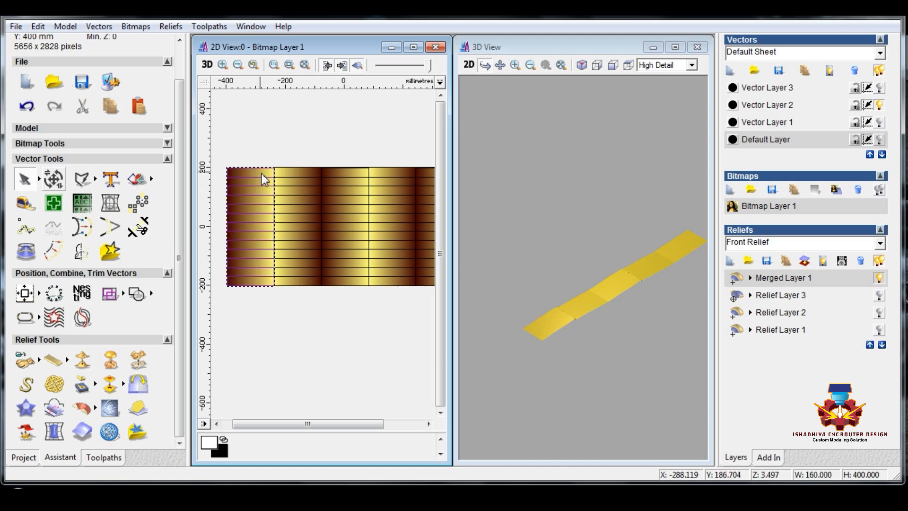
scroll(288, 286, down, 1)
click(302, 344)
drag(246, 180, 390, 294)
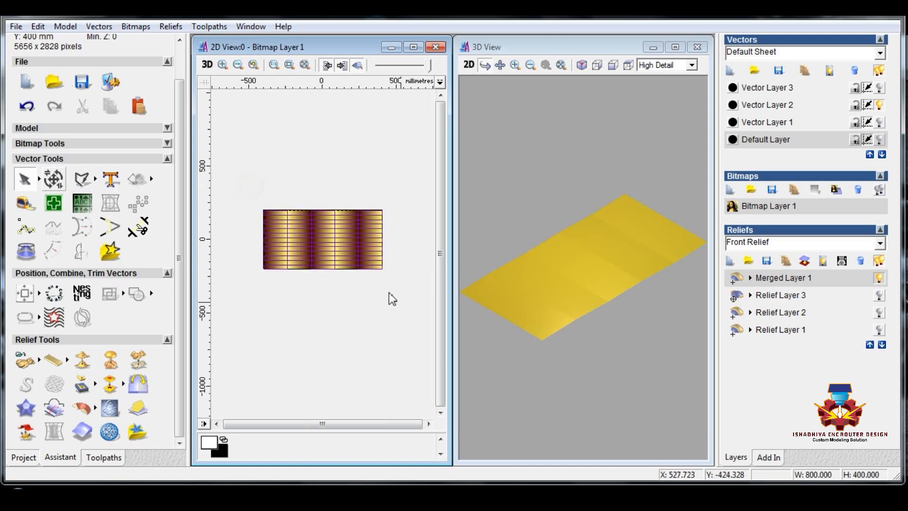
right_click(330, 232)
click(381, 247)
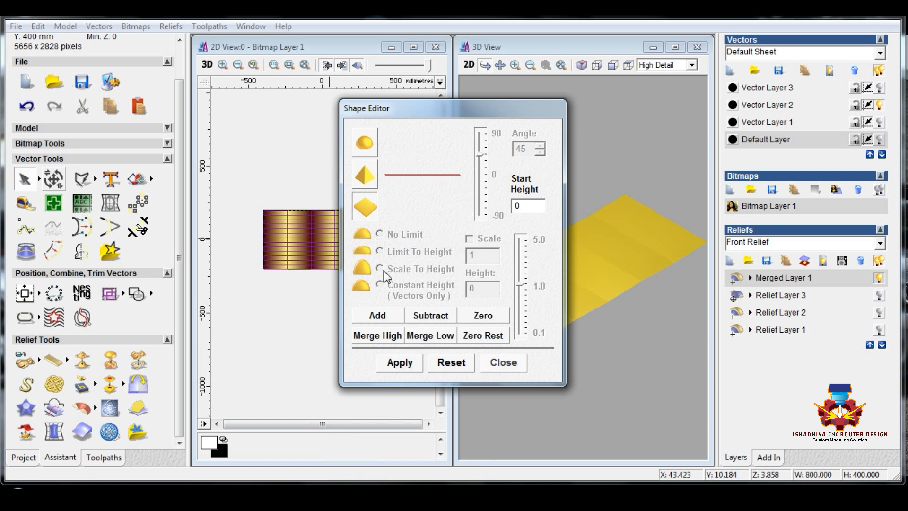
click(488, 336)
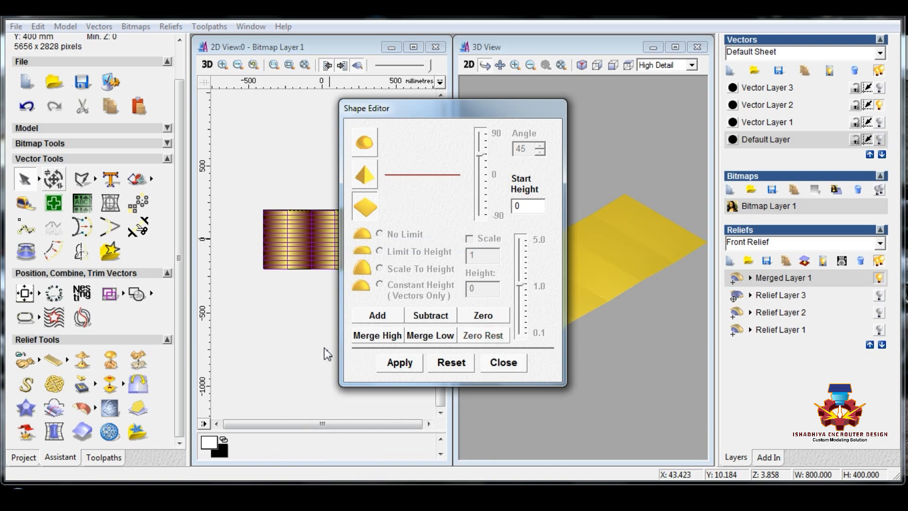
click(303, 313)
scroll(297, 241, up, 1)
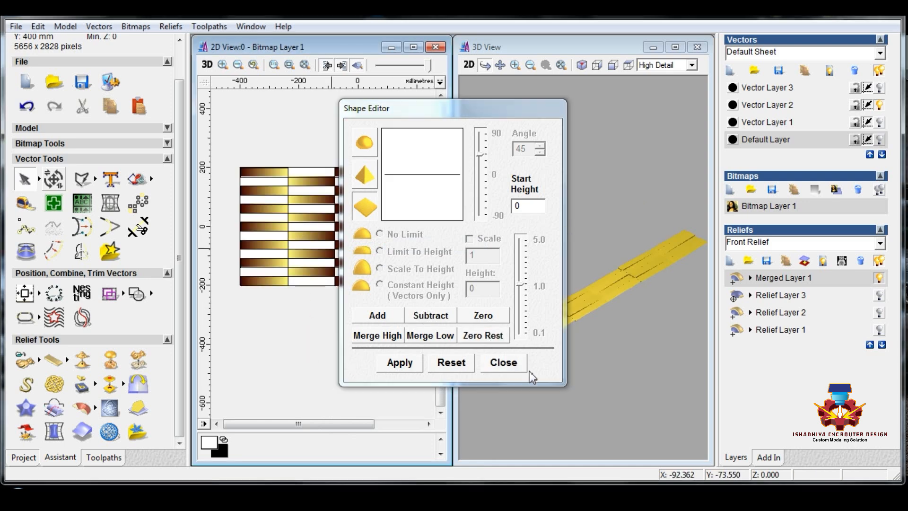
click(508, 366)
click(288, 367)
scroll(291, 207, up, 1)
scroll(291, 207, down, 1)
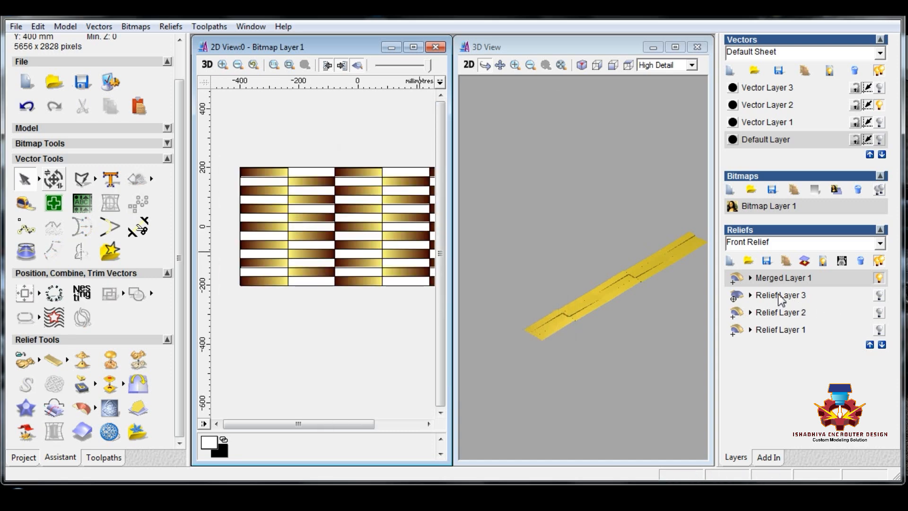
Hide Merged Layer 1, show Relief Layers 2 and 3, merge them into a new layer and hide both source layers.
click(879, 278)
click(879, 278)
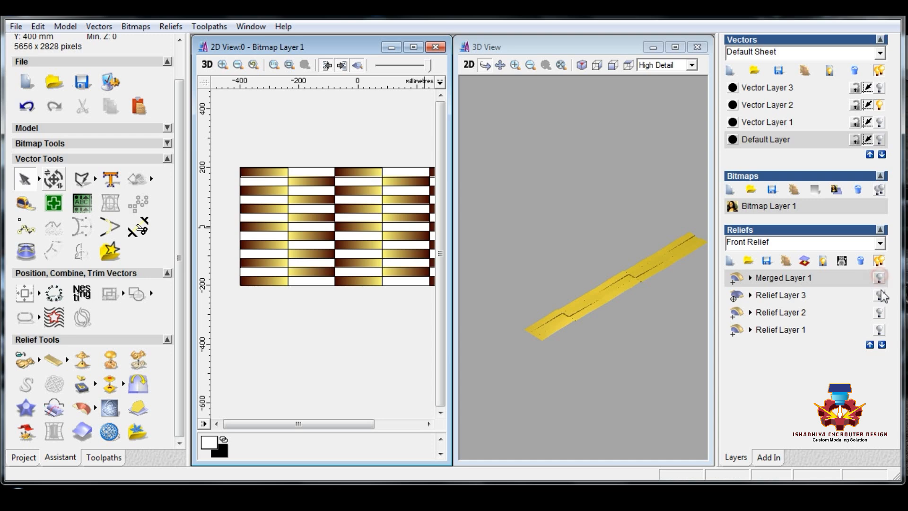
click(878, 295)
click(878, 313)
click(799, 316)
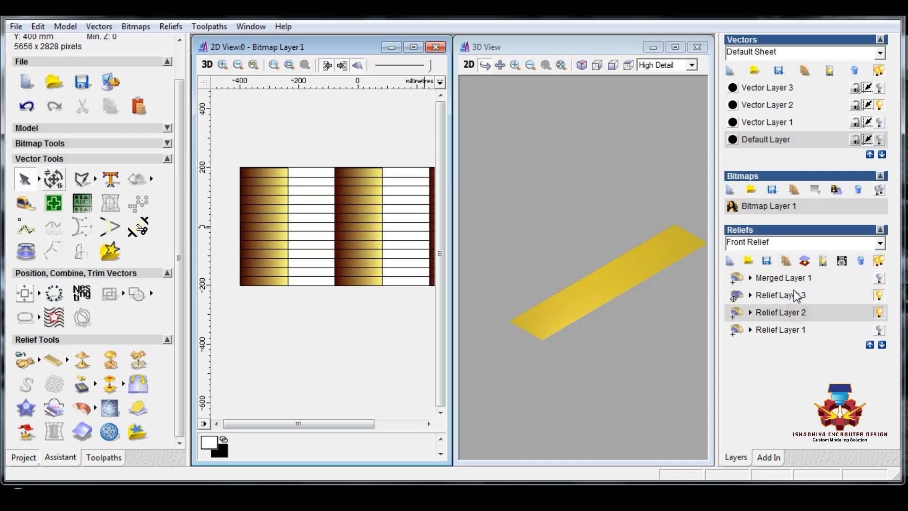
click(794, 292)
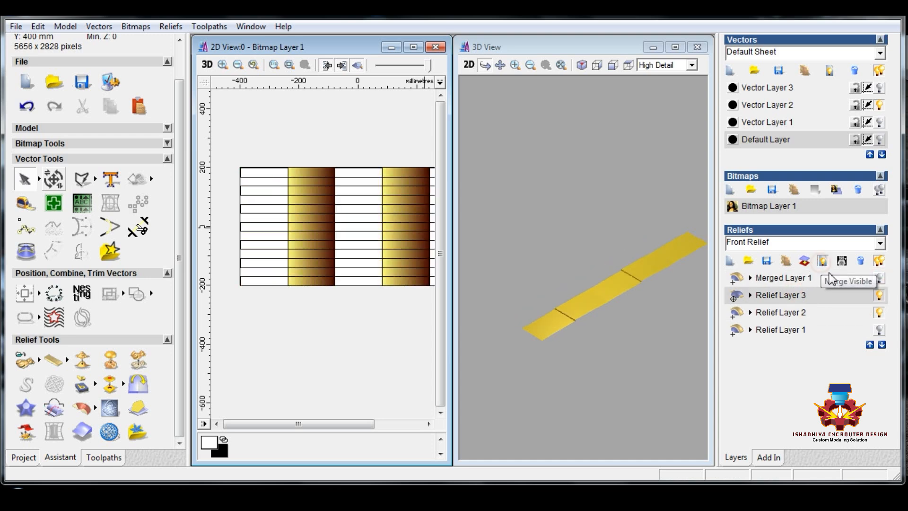
click(824, 263)
click(880, 314)
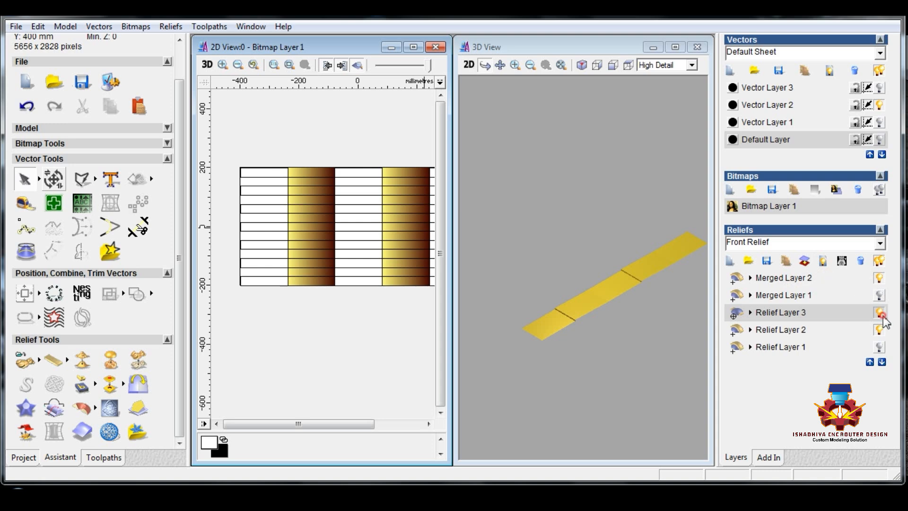
Invert the relief of Merged Layer 2 in Z only, and make Vector Layer 1 the active and only visible vector layer.
click(795, 279)
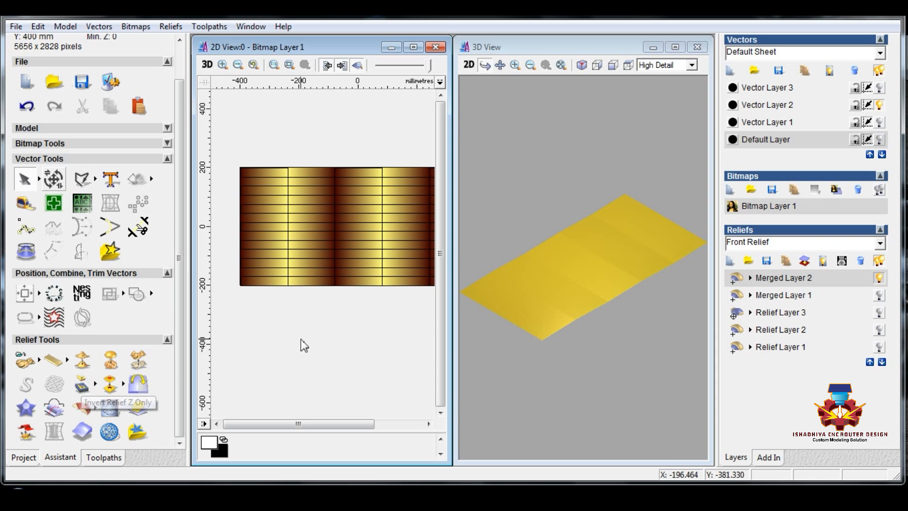
click(879, 89)
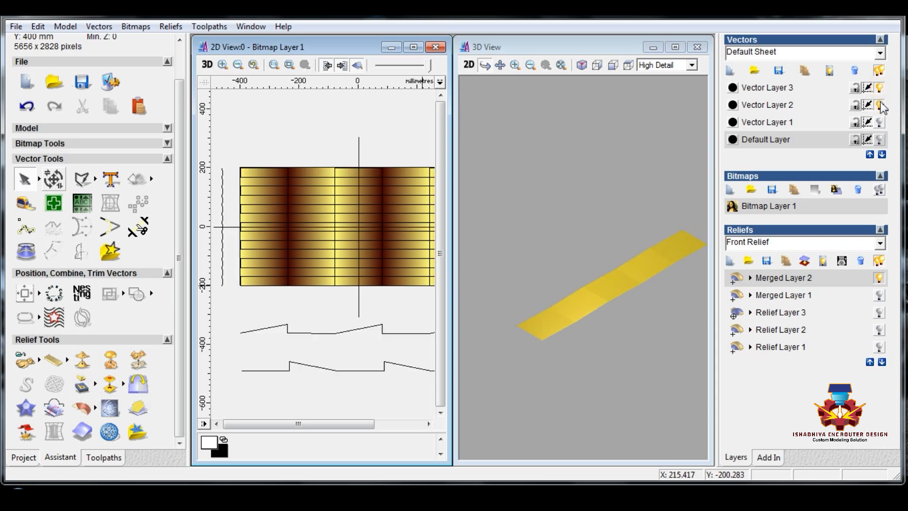
click(776, 88)
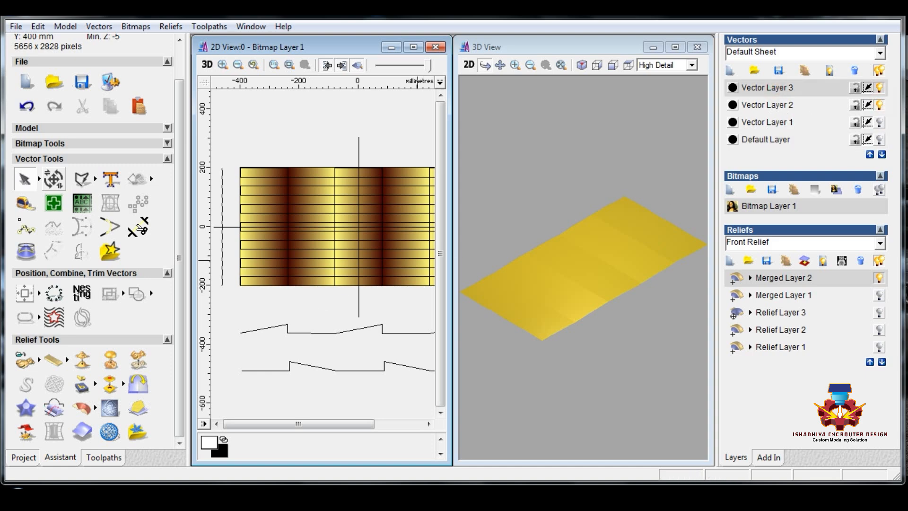
click(878, 105)
click(879, 88)
click(878, 122)
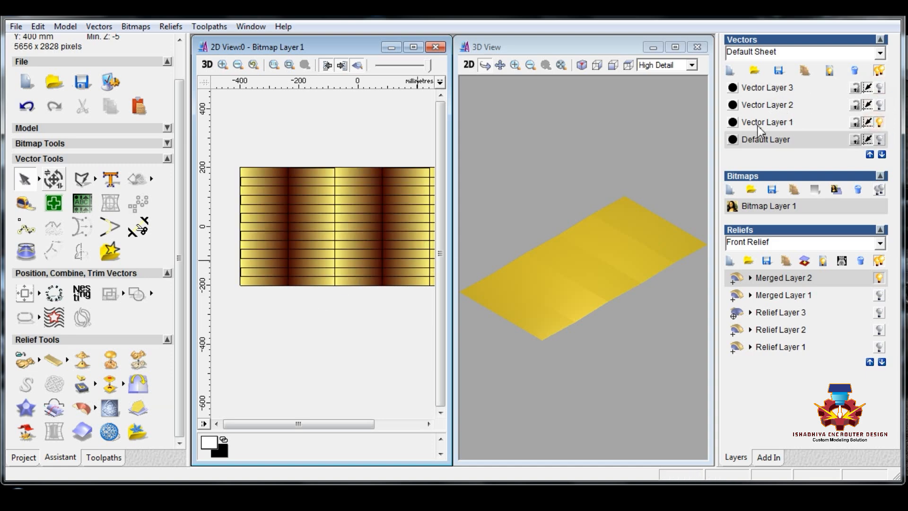
click(757, 122)
click(304, 356)
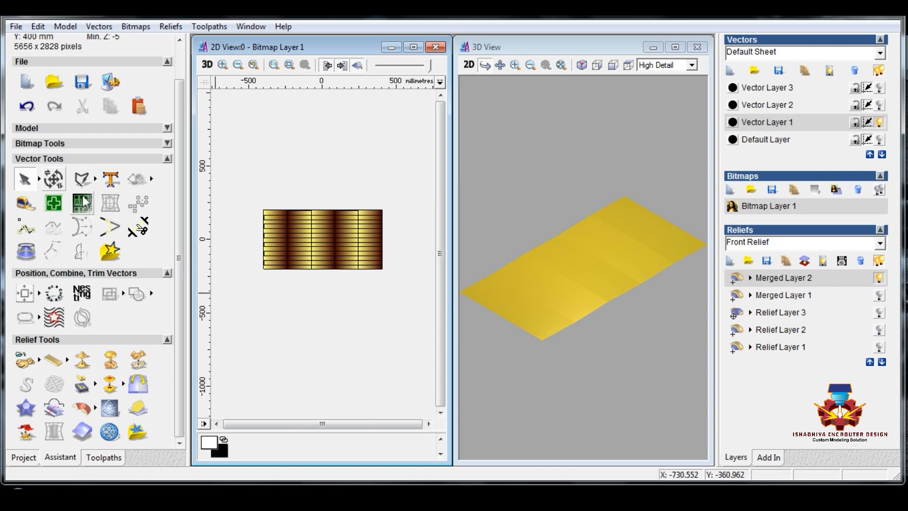
Draw a rectangle about 1041 by 548 mm around the whole artwork on Vector Layer 1.
click(95, 179)
click(113, 182)
drag(250, 201, 404, 282)
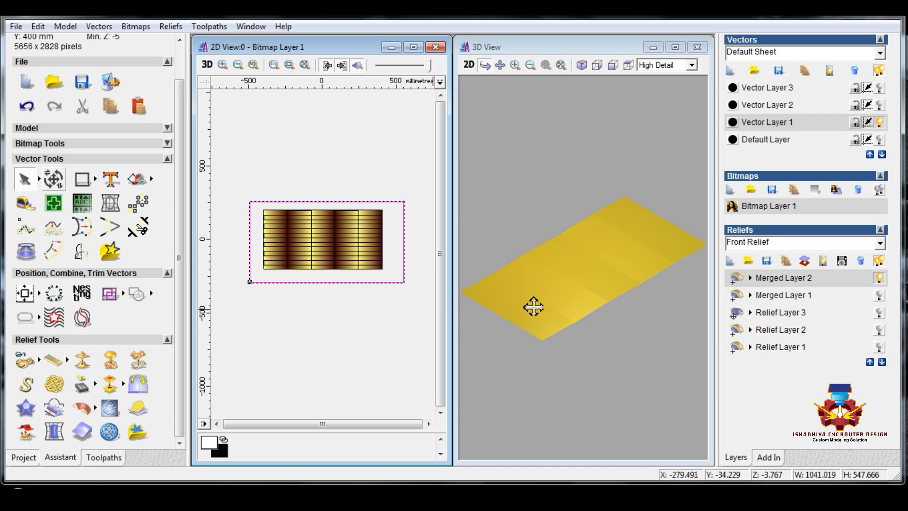
click(345, 345)
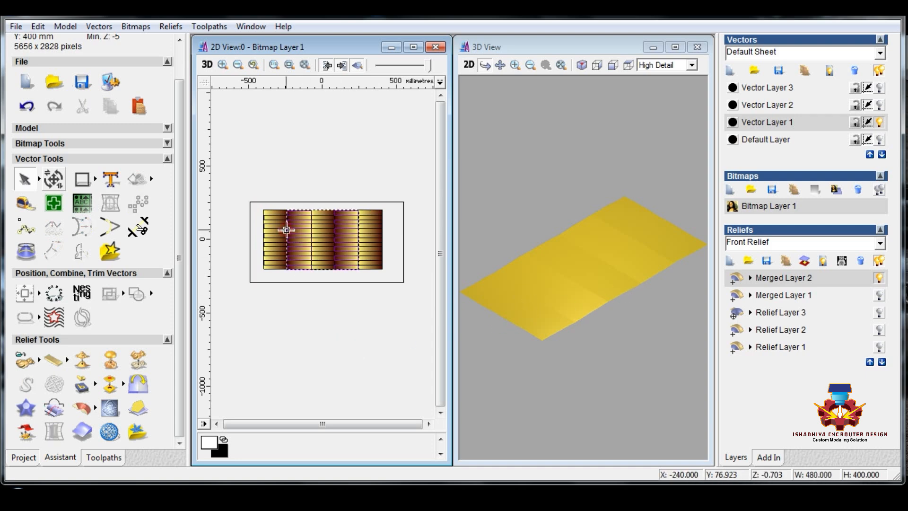
Select all Vector Layer 1 strips inside the rectangle and zero the rest of Merged Layer 2 with the Shape Editor.
drag(255, 207, 420, 289)
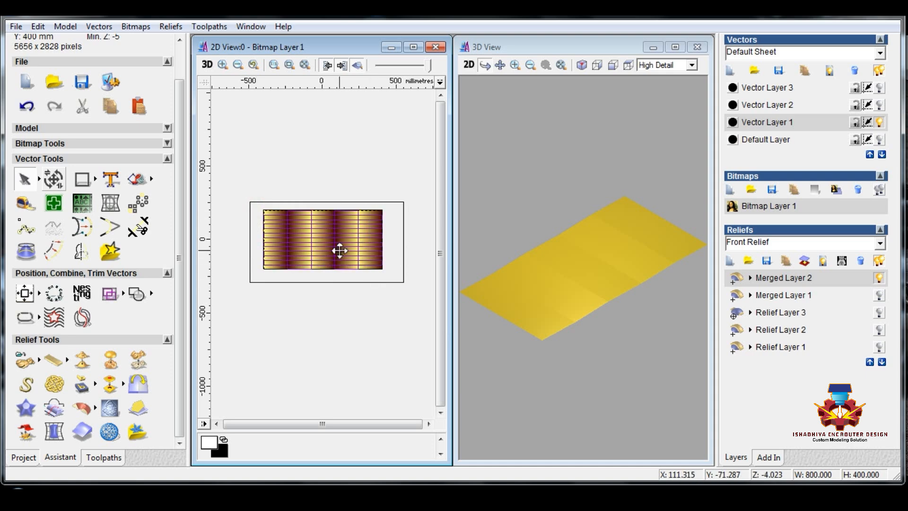
right_click(339, 250)
click(379, 241)
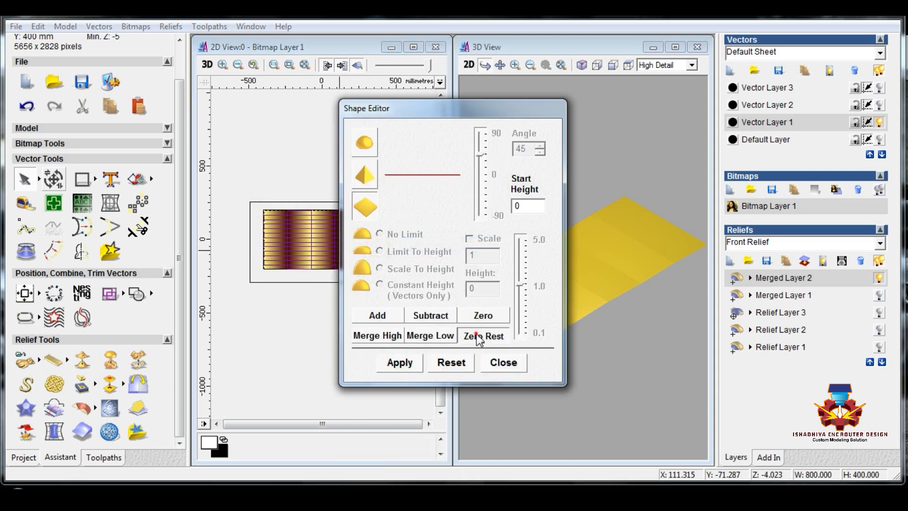
click(503, 363)
scroll(314, 189, up, 4)
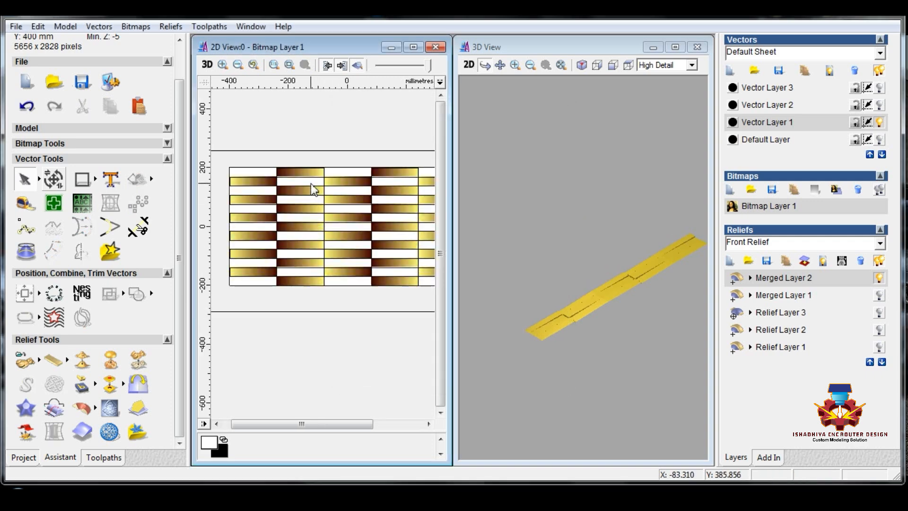
Show Merged Layer 1 together with Merged Layer 2 and examine their combined strips up close in the 3D view.
click(879, 295)
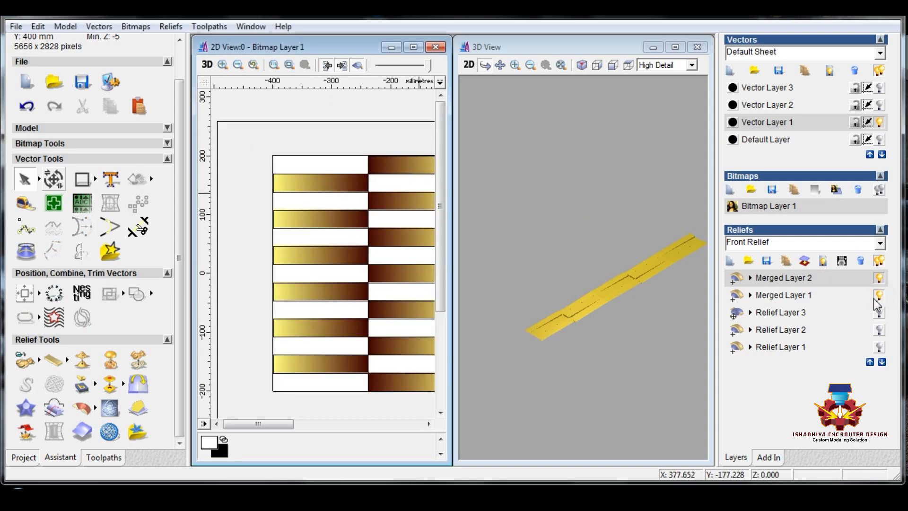
scroll(590, 295, up, 5)
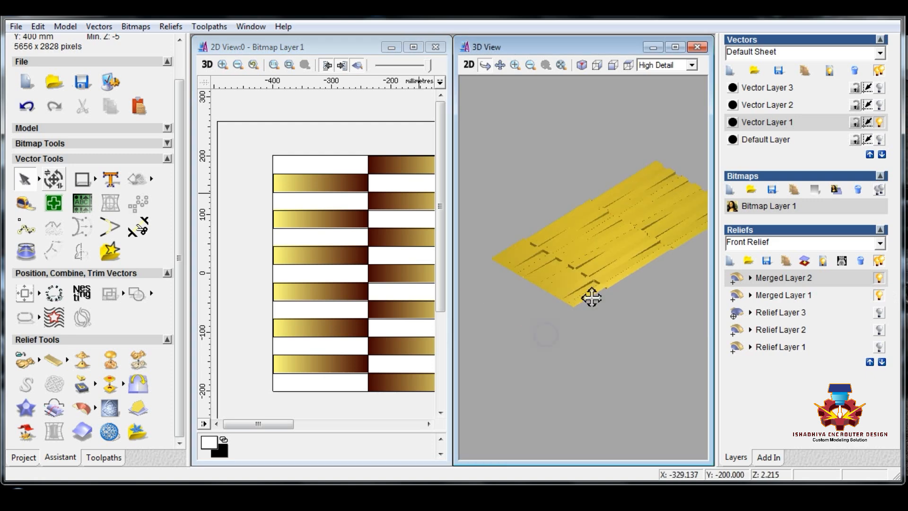
scroll(559, 274, up, 5)
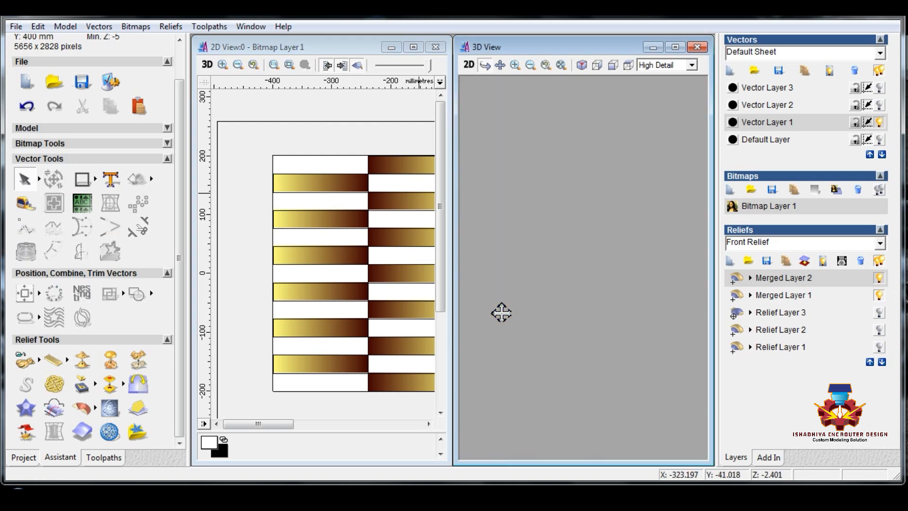
drag(580, 281, 718, 259)
scroll(548, 272, down, 2)
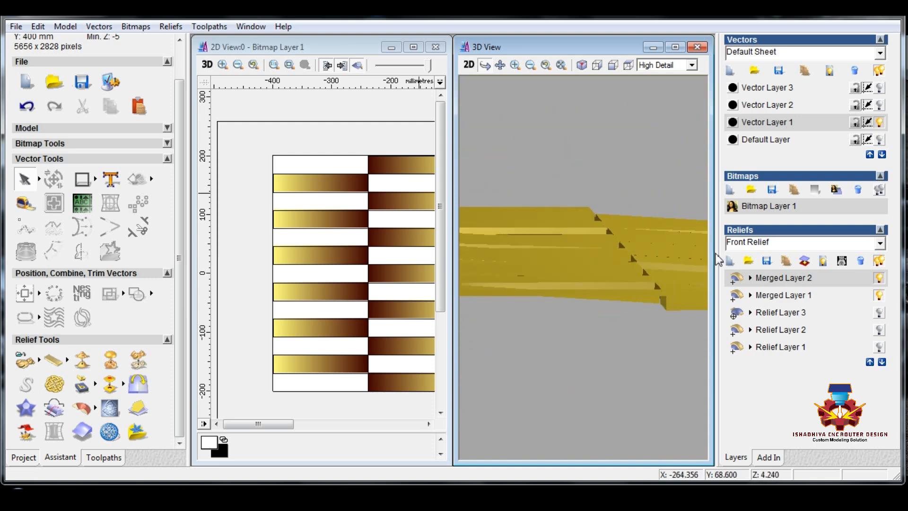
click(879, 278)
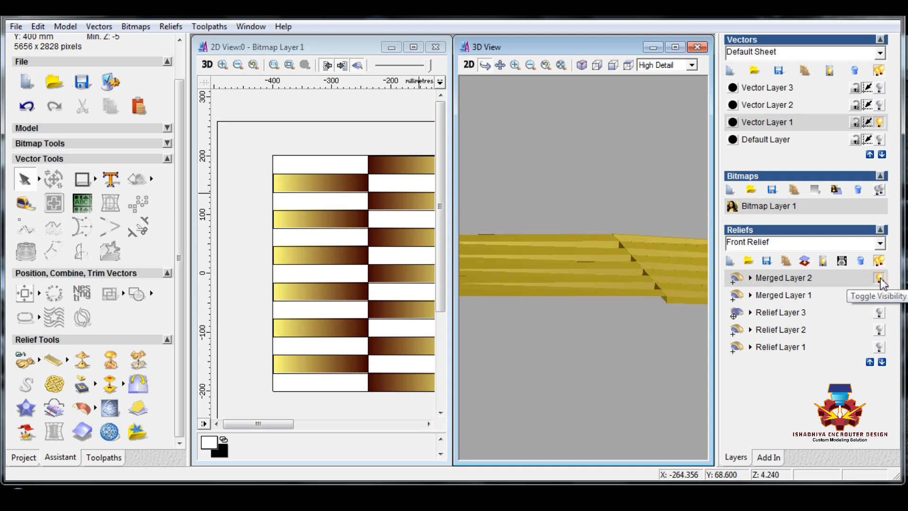
click(798, 295)
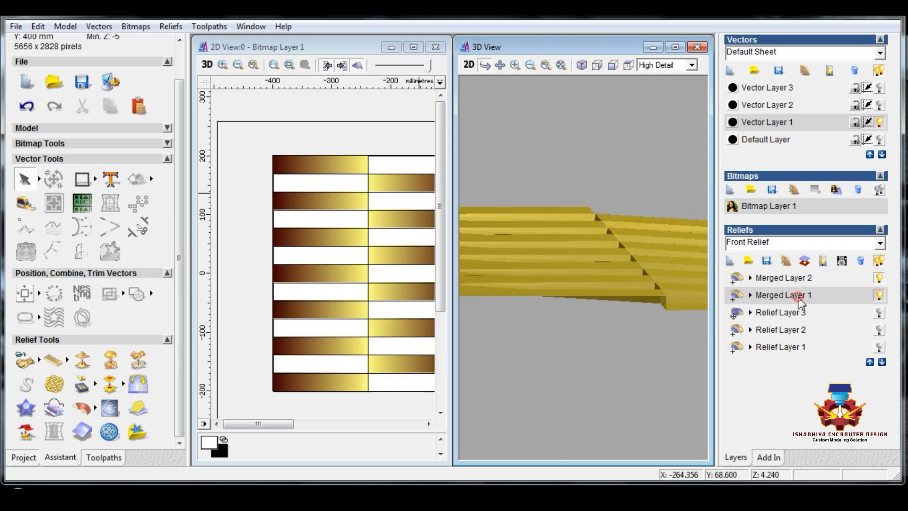
click(789, 279)
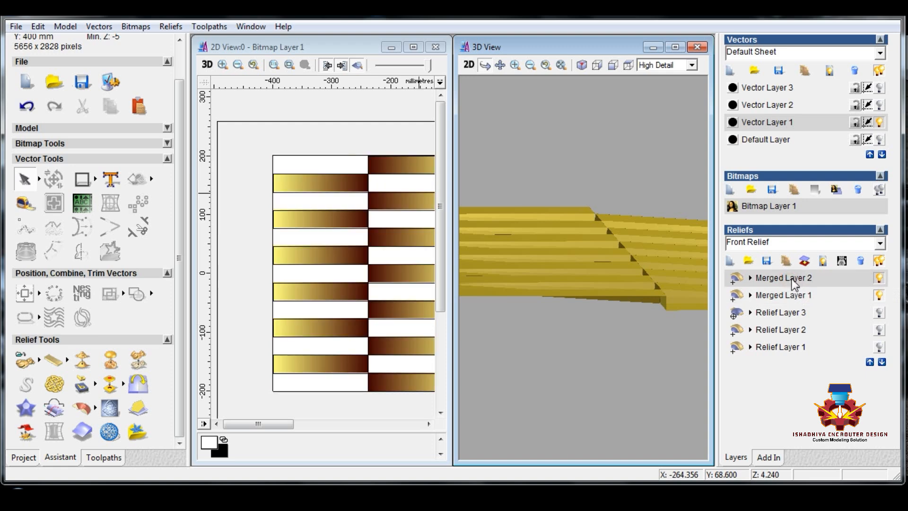
Try merging visible Merged Layers 1 and 2 with their existing combine modes, and delete the resulting layer.
click(823, 261)
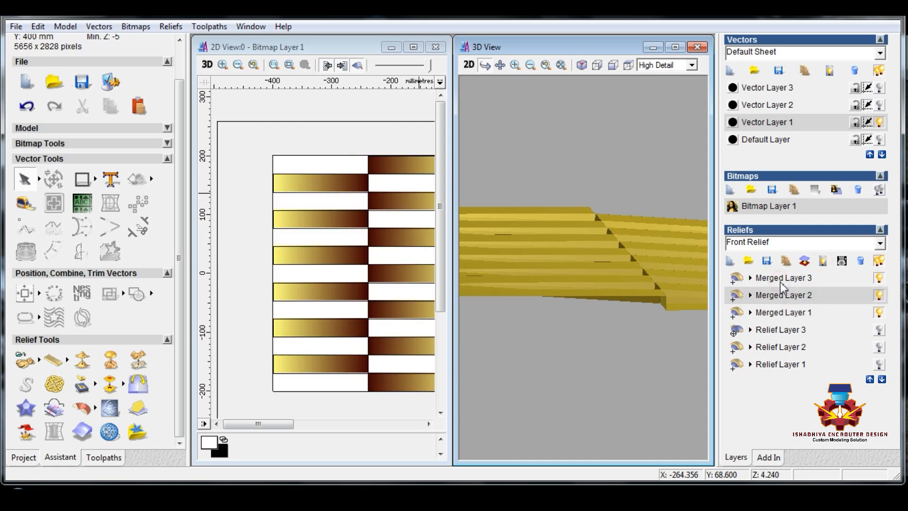
click(780, 282)
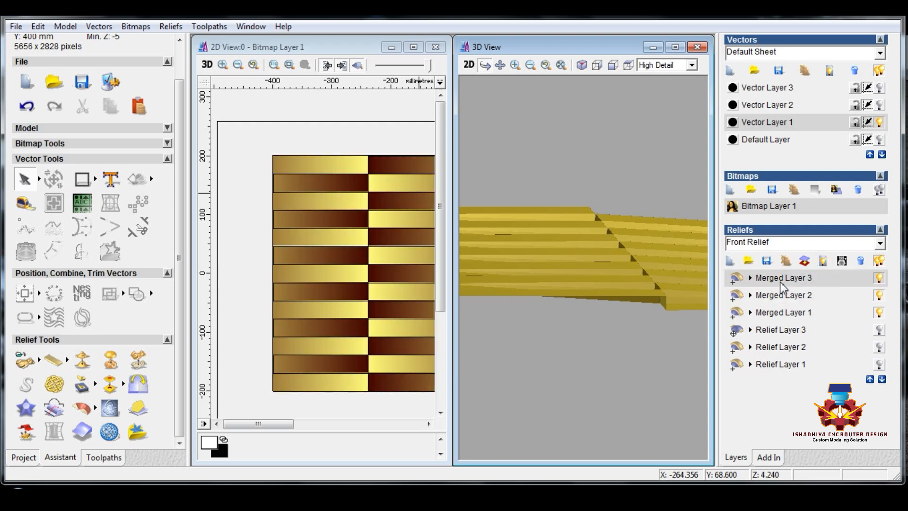
click(860, 260)
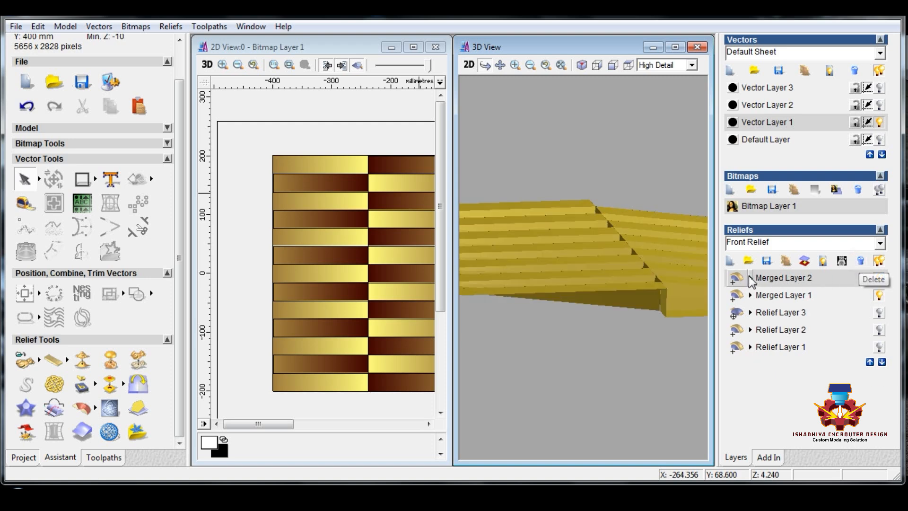
Set Merged Layer 2's combine mode to Merge Highest, merge it with Merged Layer 1 into a new layer and make that layer active.
click(751, 278)
click(798, 276)
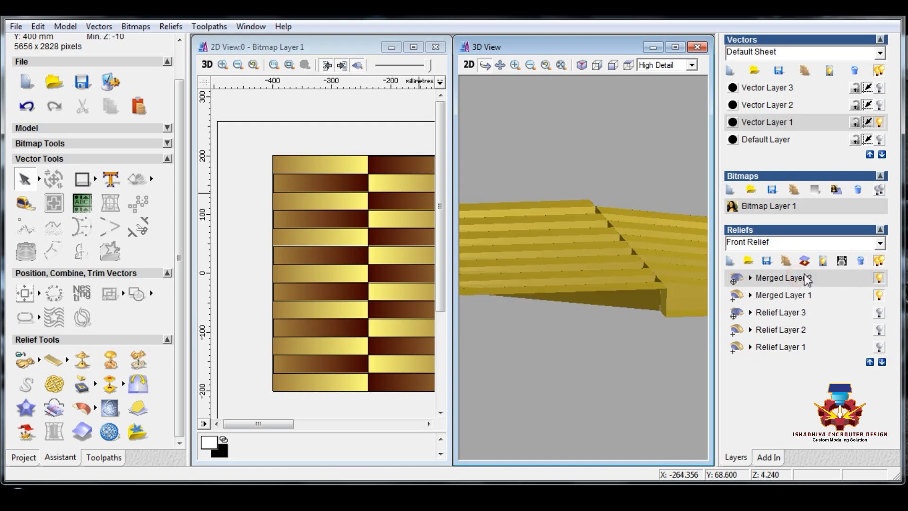
click(823, 260)
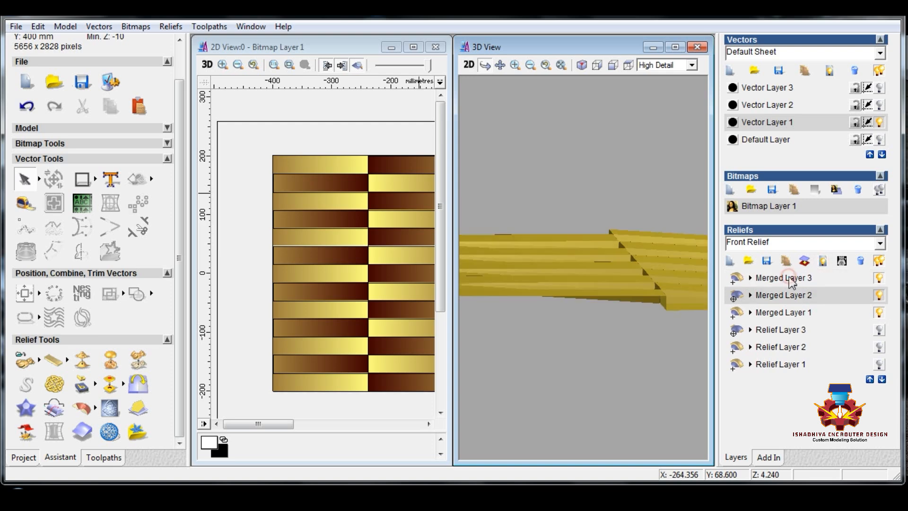
click(790, 279)
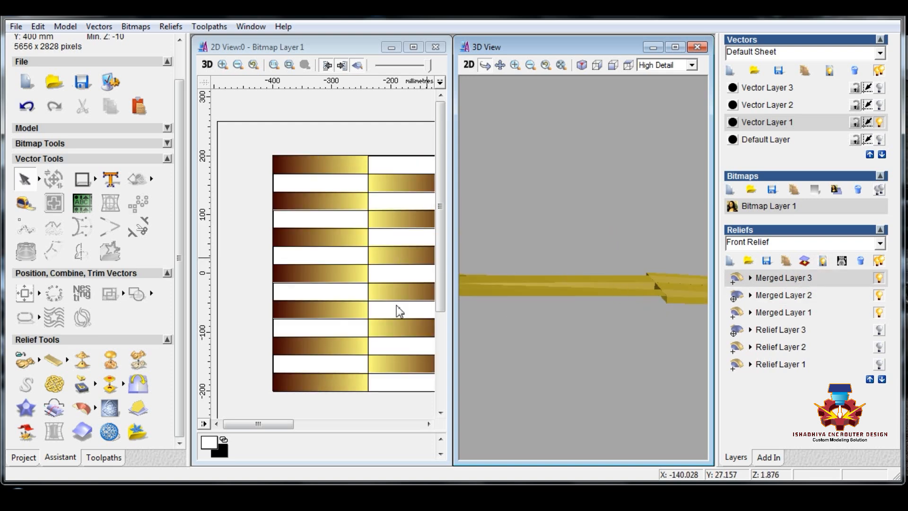
click(352, 300)
scroll(355, 295, down, 2)
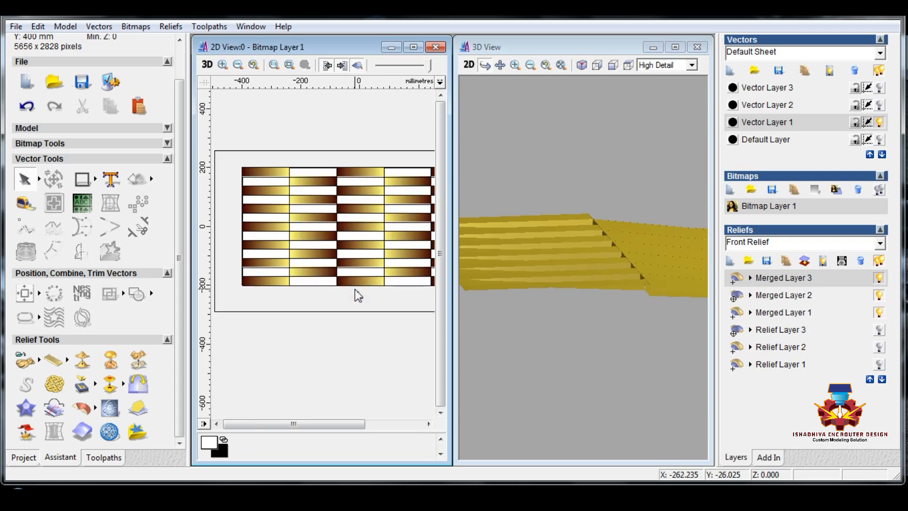
Delete Merged Layer 3 and examine the alternating strips of Merged Layer 2 up close in the 2D view.
click(861, 261)
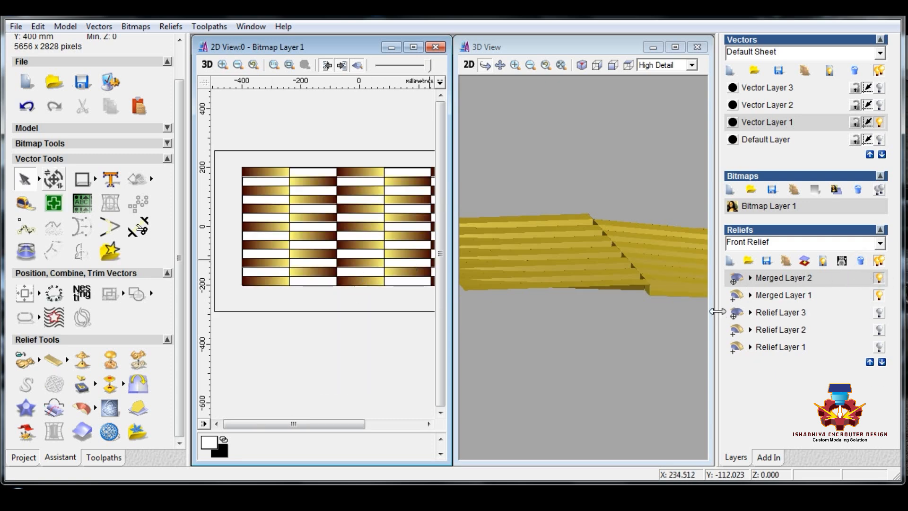
scroll(283, 166, up, 3)
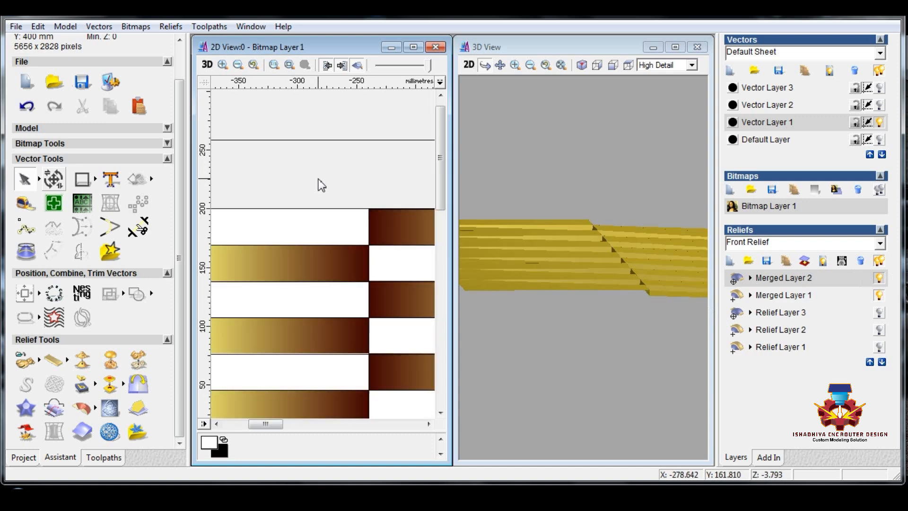
scroll(338, 219, down, 2)
scroll(257, 194, up, 2)
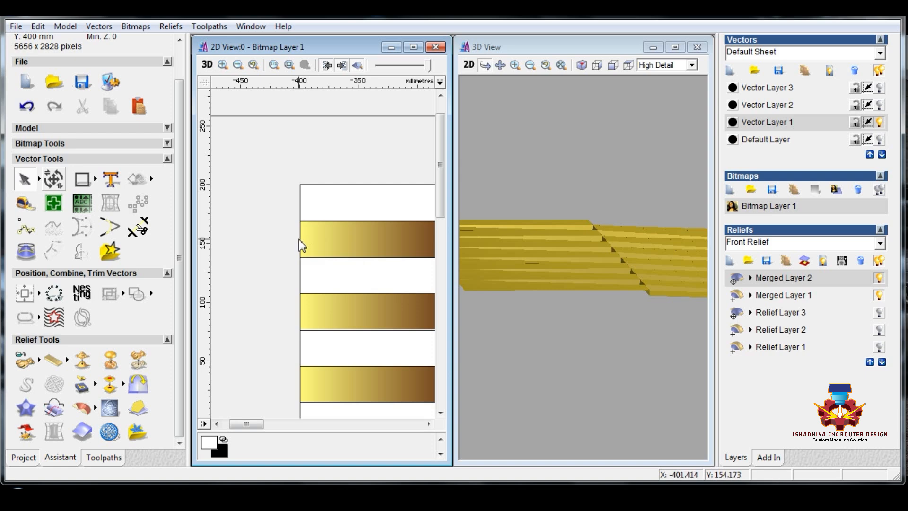
scroll(305, 239, down, 2)
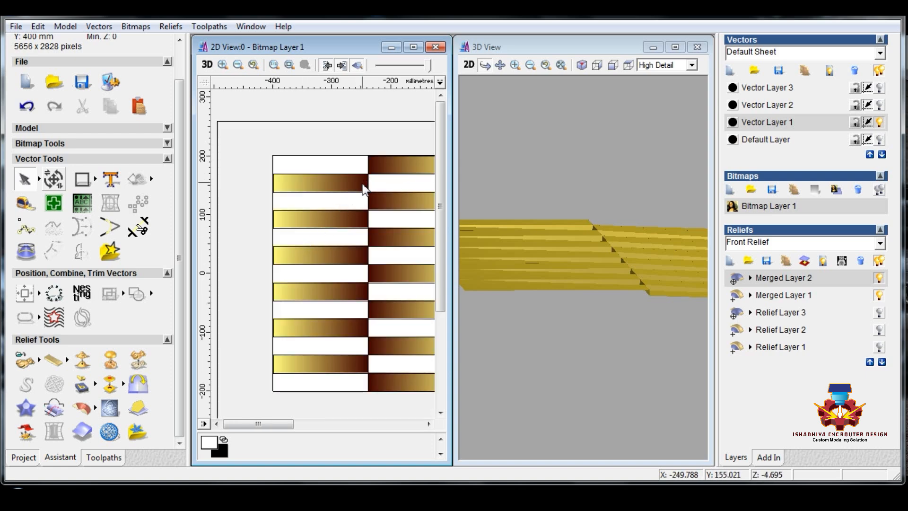
scroll(336, 231, down, 2)
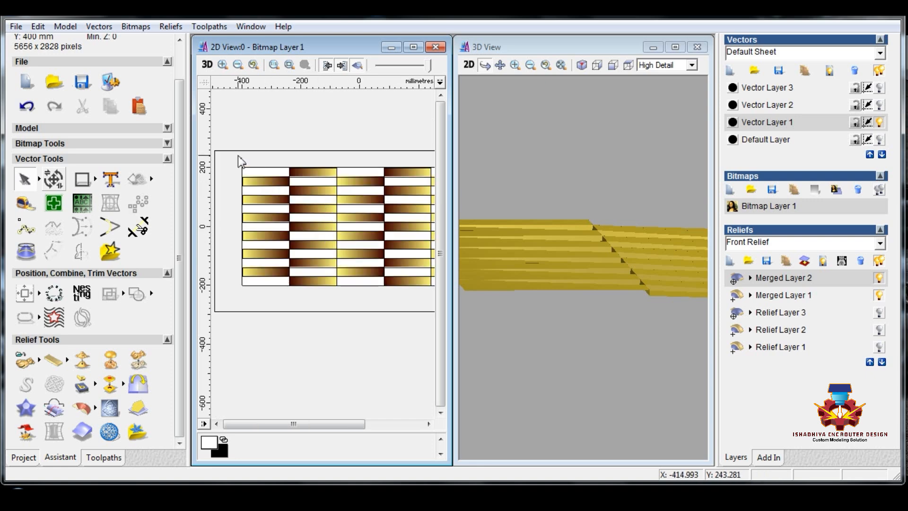
scroll(246, 166, down, 2)
Create a new relief layer and add a flat plane with a 5 mm start height over all the strip vectors using the Shape Editor.
drag(259, 211, 396, 285)
click(731, 261)
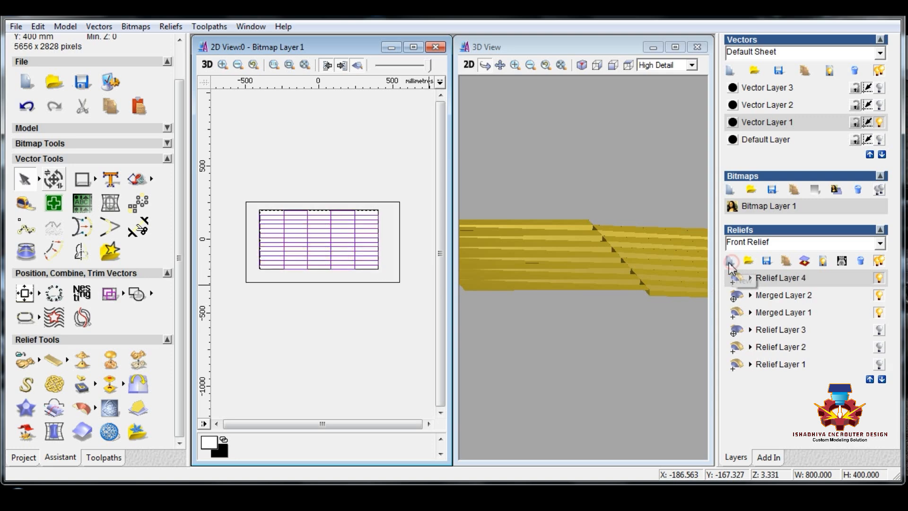
right_click(324, 248)
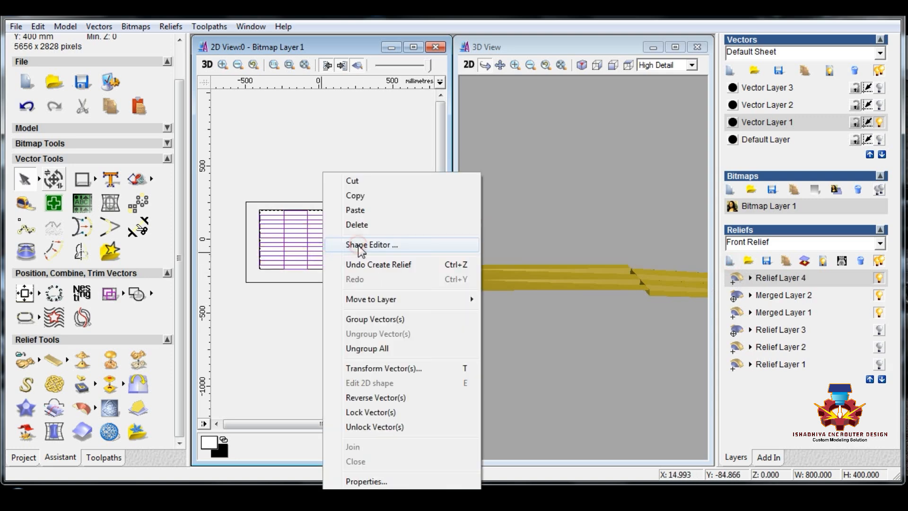
click(353, 246)
click(366, 206)
double_click(524, 206)
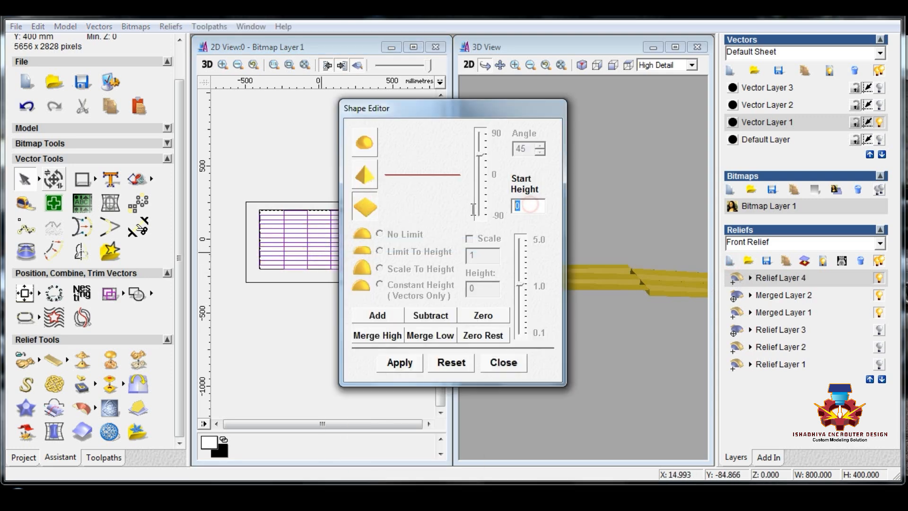
text(5)
click(391, 316)
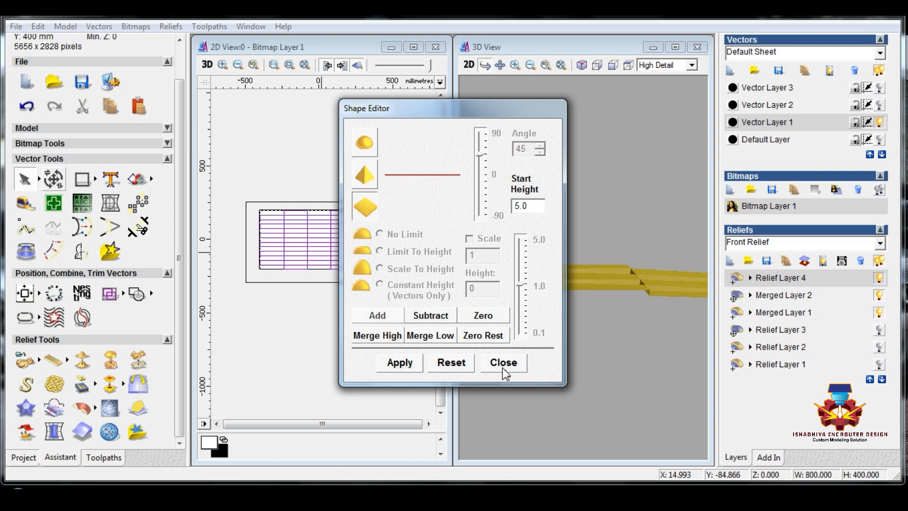
Hide Merged Layer 1, merge Merged Layer 2 in Add mode with Relief Layer 4, and make the resulting layer active.
click(879, 313)
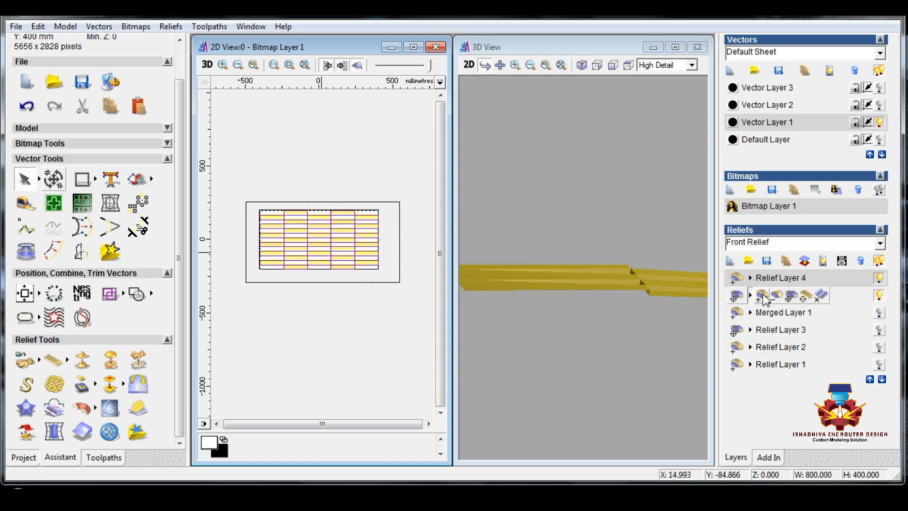
click(823, 261)
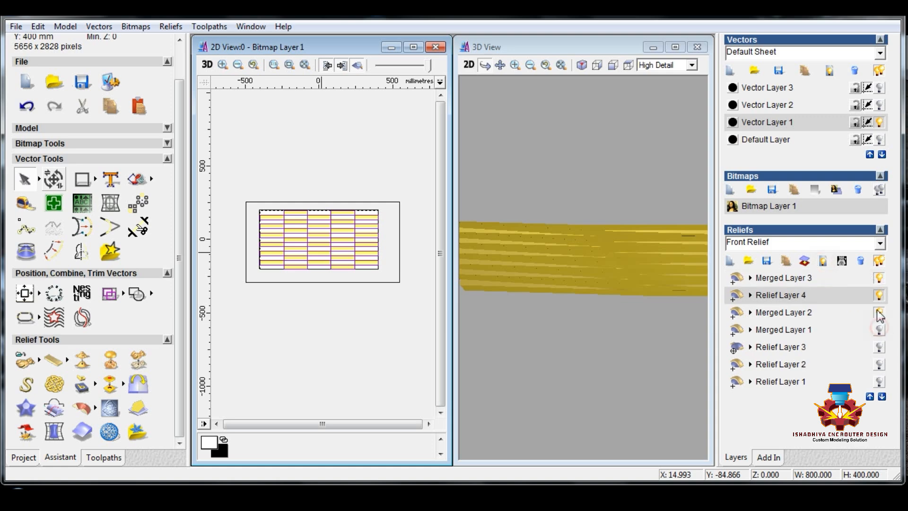
click(784, 278)
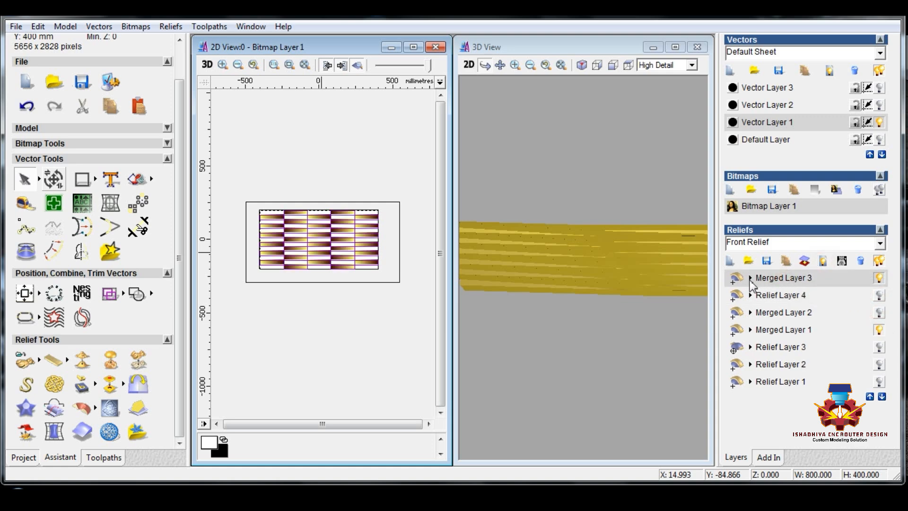
Set Merged Layer 3's combine mode to Merge Highest and merge it with Merged Layer 1 into a new active layer.
click(750, 278)
click(792, 278)
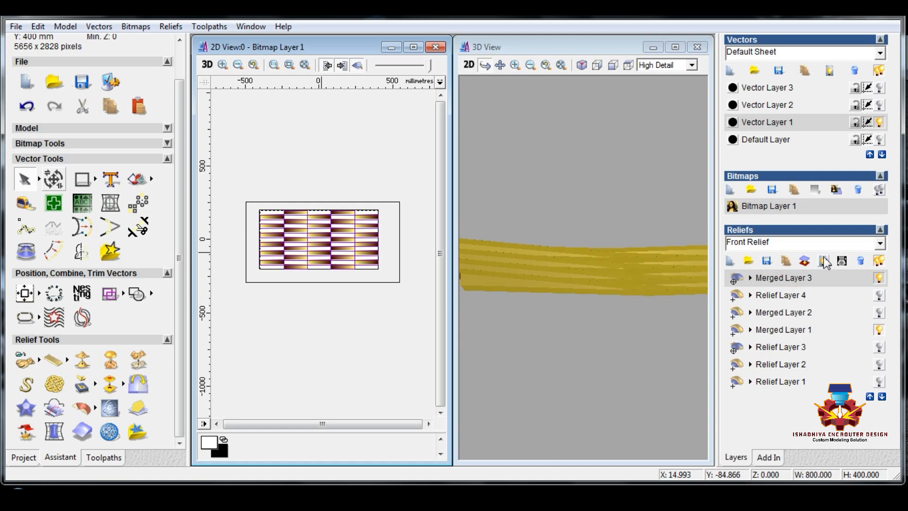
click(811, 268)
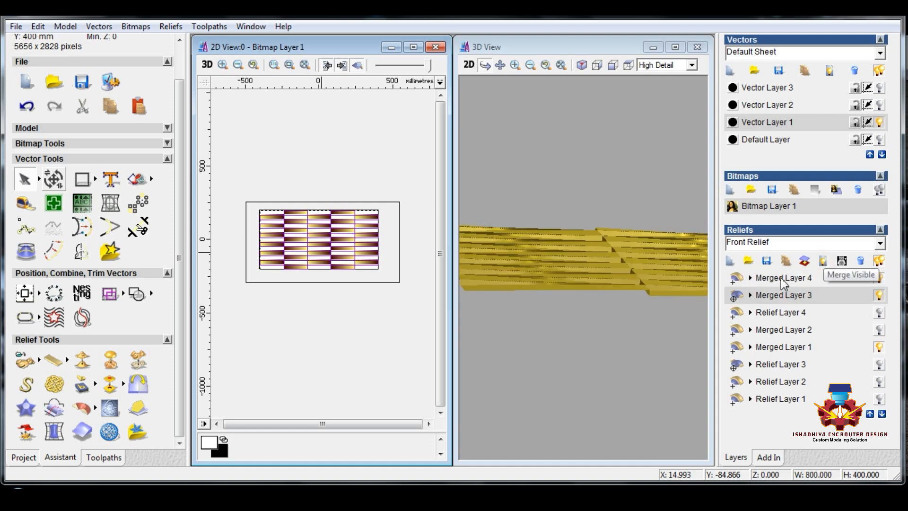
click(322, 338)
scroll(278, 252, up, 1)
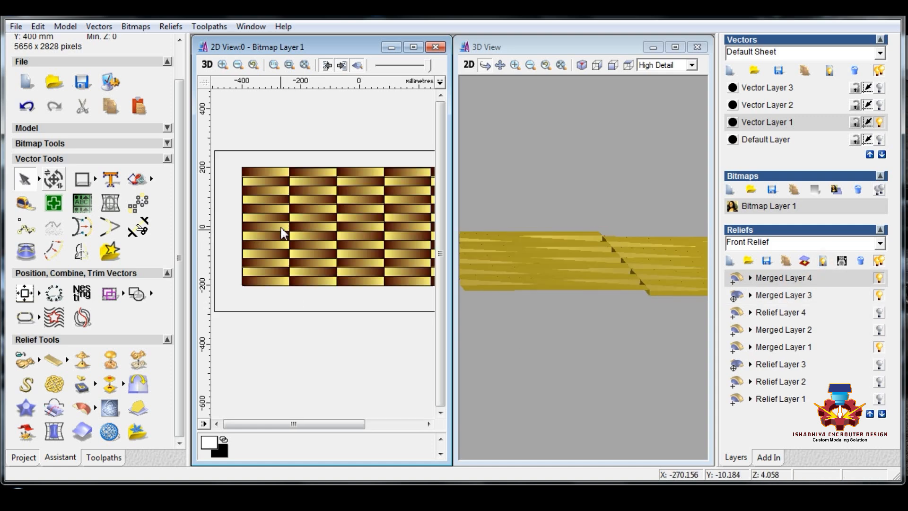
scroll(256, 175, up, 2)
scroll(339, 217, down, 1)
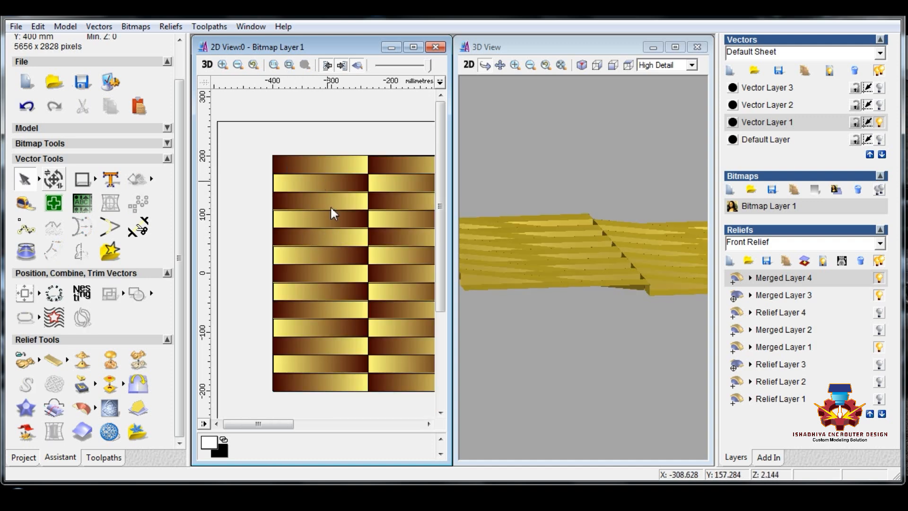
Show only Merged Layer 4 and Relief Layer 1, and inspect their combined surface in a maximized 3D view.
click(879, 296)
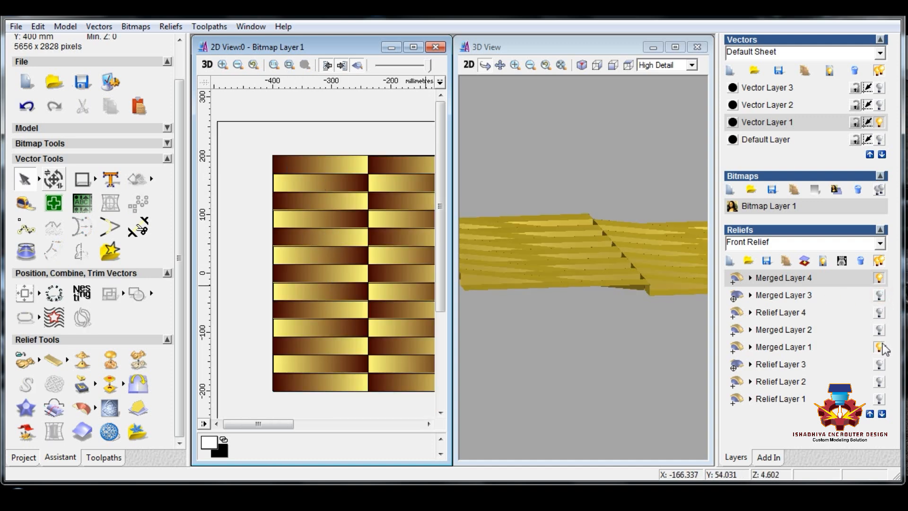
click(879, 347)
click(879, 398)
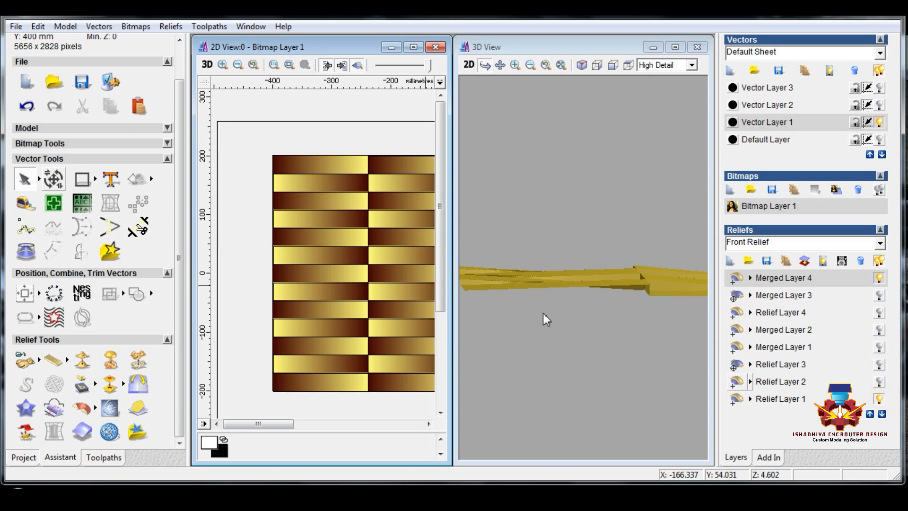
drag(531, 307, 546, 328)
click(675, 47)
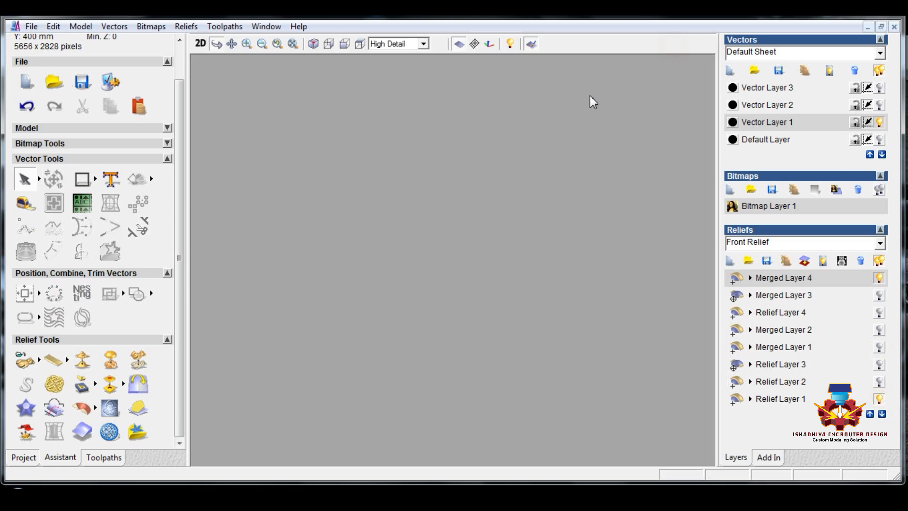
drag(468, 194, 477, 229)
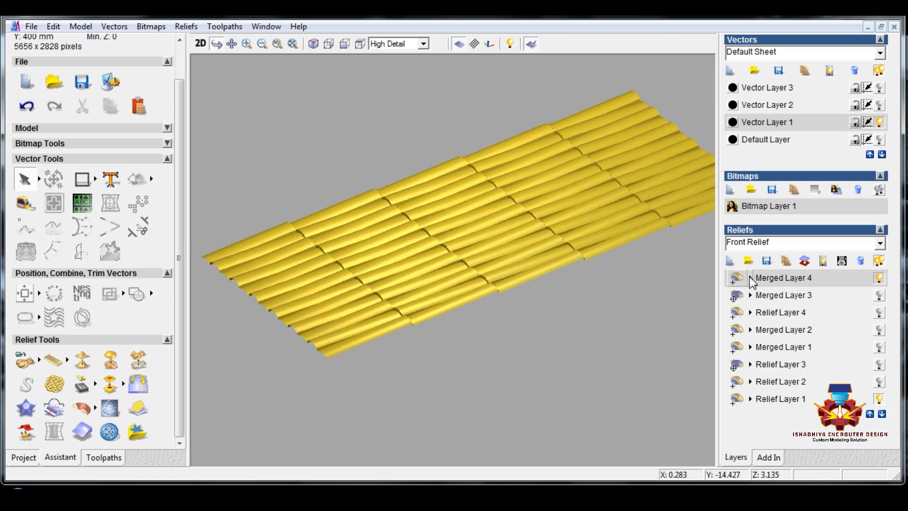
Try the Merge Highest and Merge Lowest combine modes on Merged Layer 4 over Relief Layer 1.
click(740, 280)
click(793, 279)
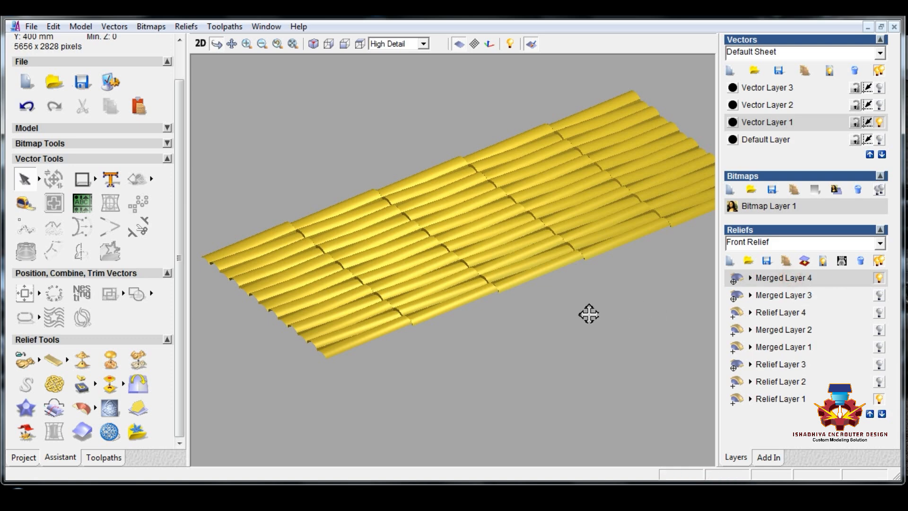
click(751, 277)
click(803, 278)
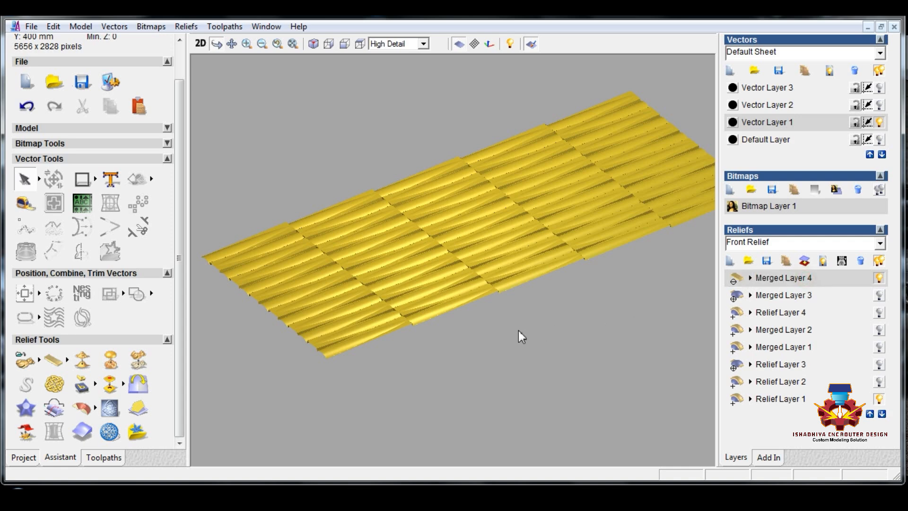
drag(559, 194, 503, 271)
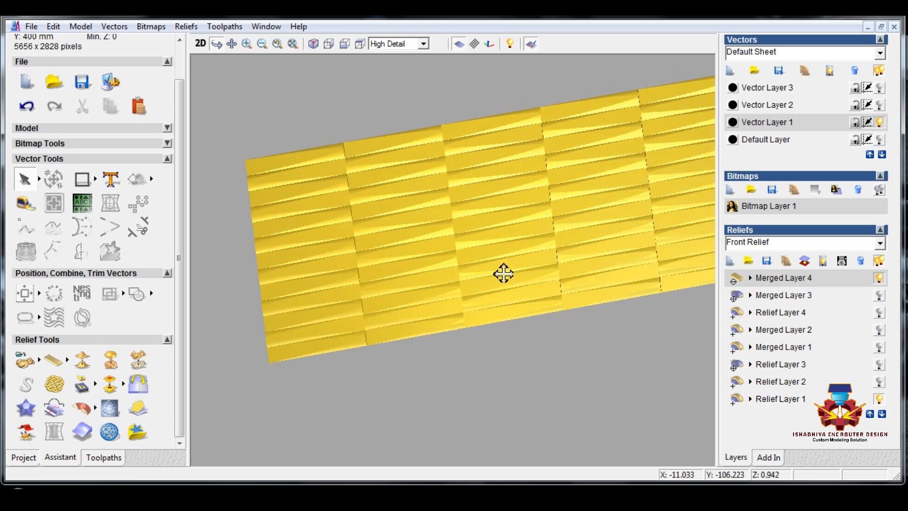
Set Merged Layer 4's combine mode to Multiply, merge it with Relief Layer 1 and leave only the resulting layer visible and active.
click(737, 279)
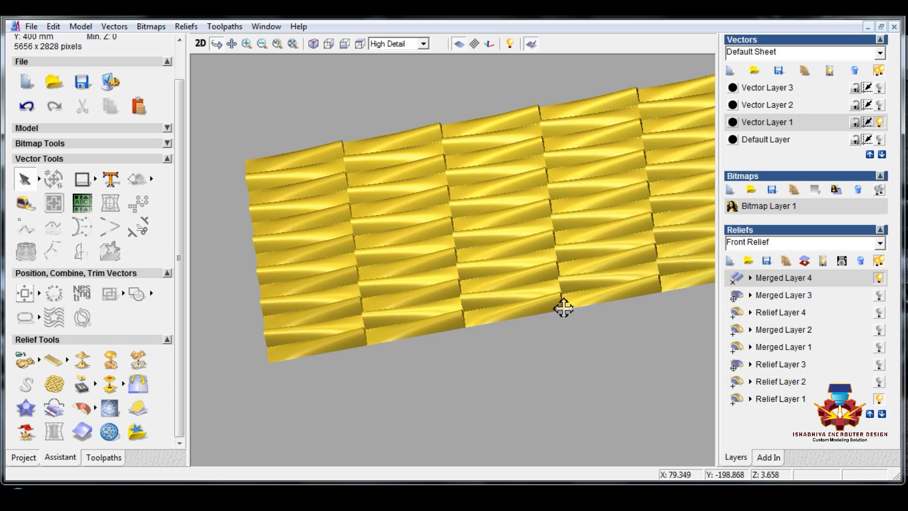
click(824, 262)
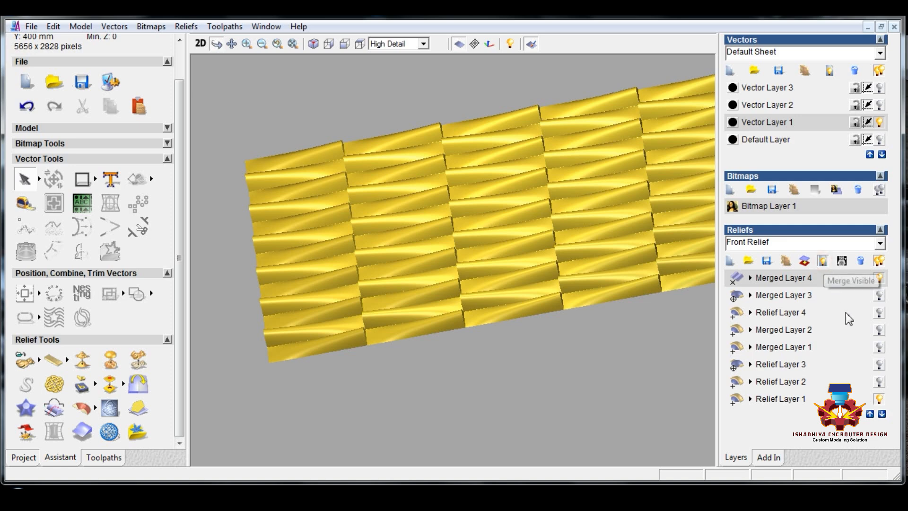
click(879, 296)
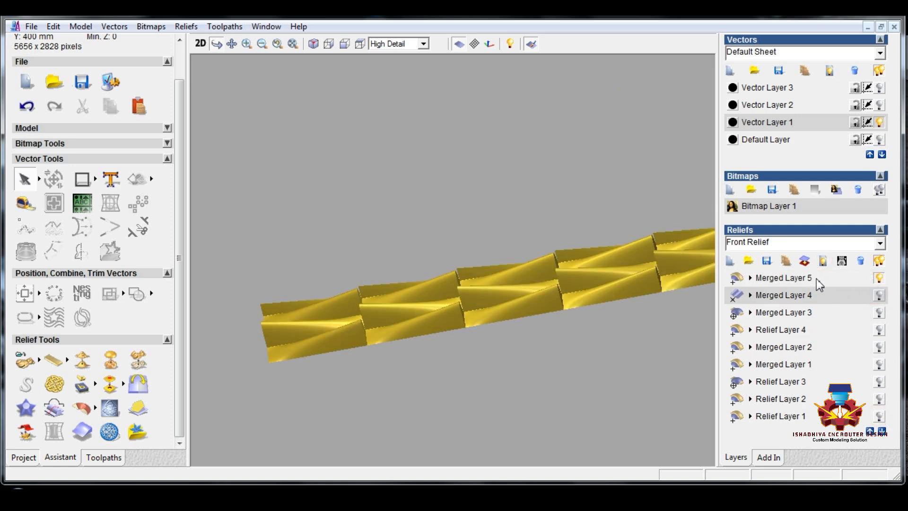
click(816, 279)
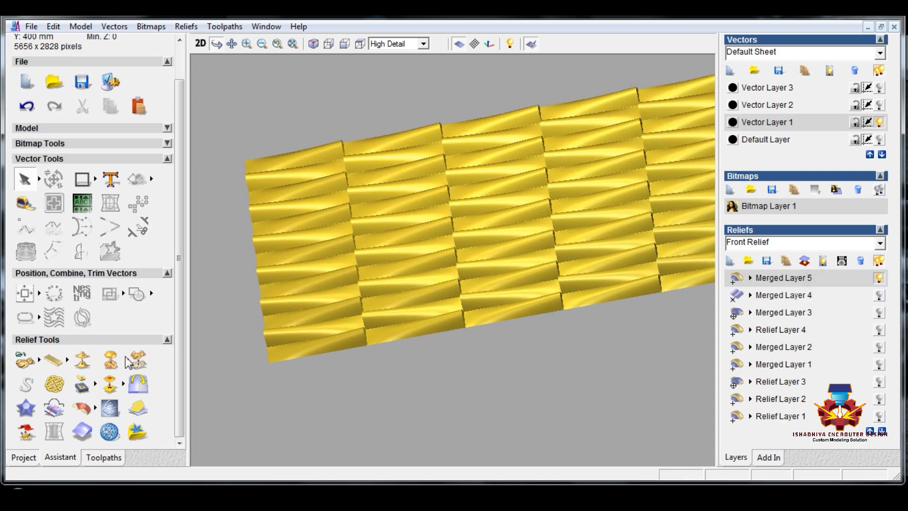
Scale the relief height of the whole Merged Layer 5 to 5 mm.
click(138, 360)
double_click(385, 285)
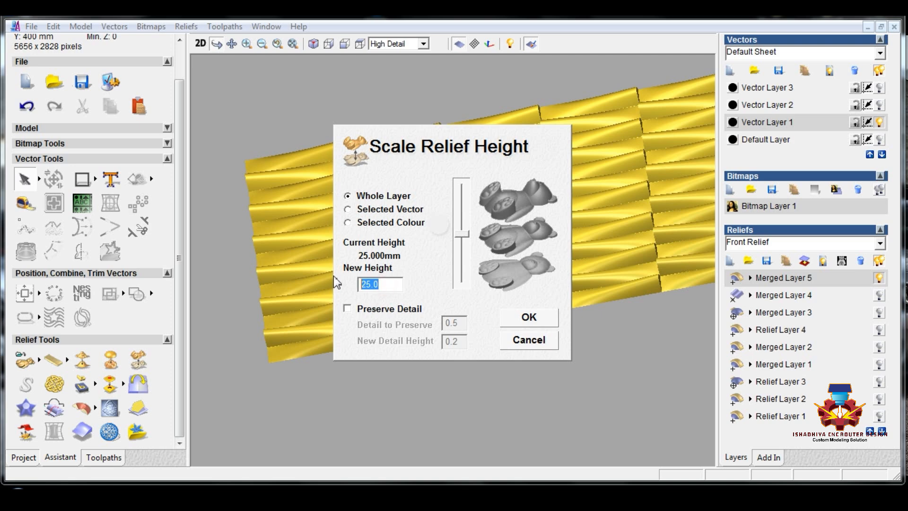
text(1)
key(Return)
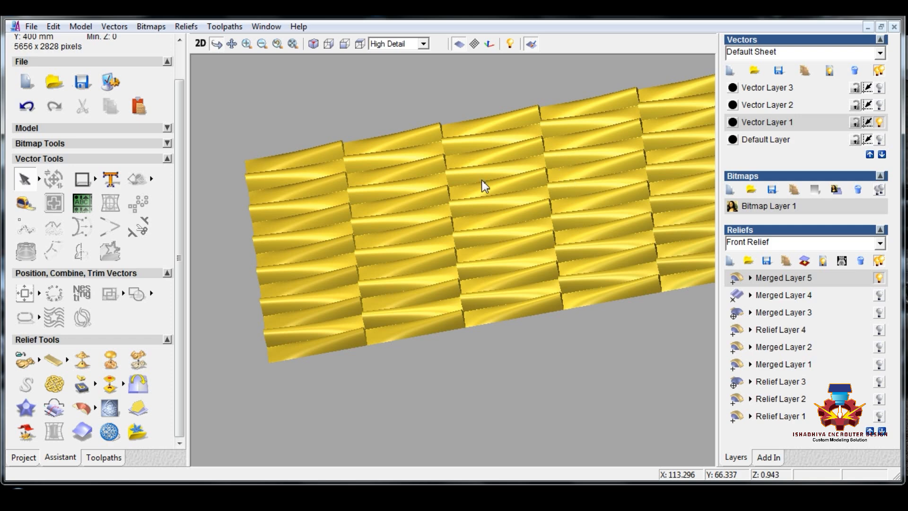
drag(483, 186, 513, 183)
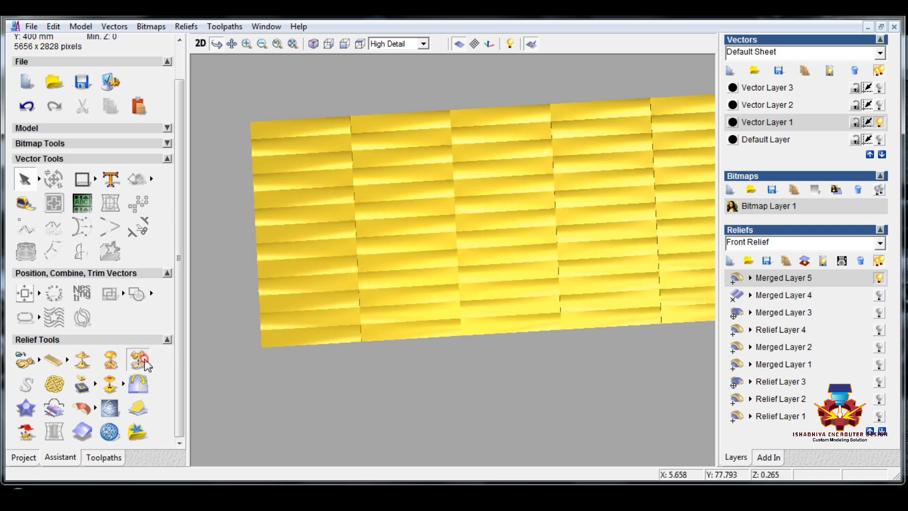
Rescale the whole Merged Layer 5 to a greater relief height and inspect its twisted strips up close in 3D.
click(143, 360)
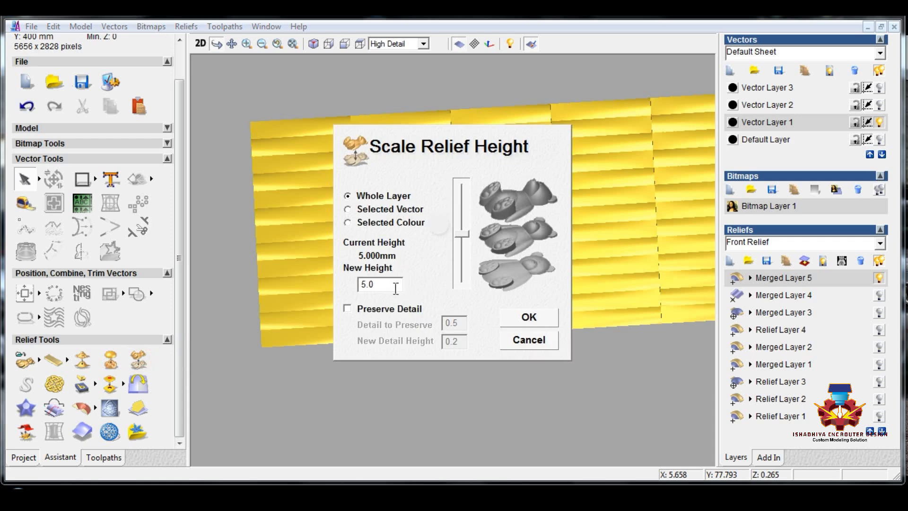
drag(395, 287, 319, 285)
text(1)
key(Return)
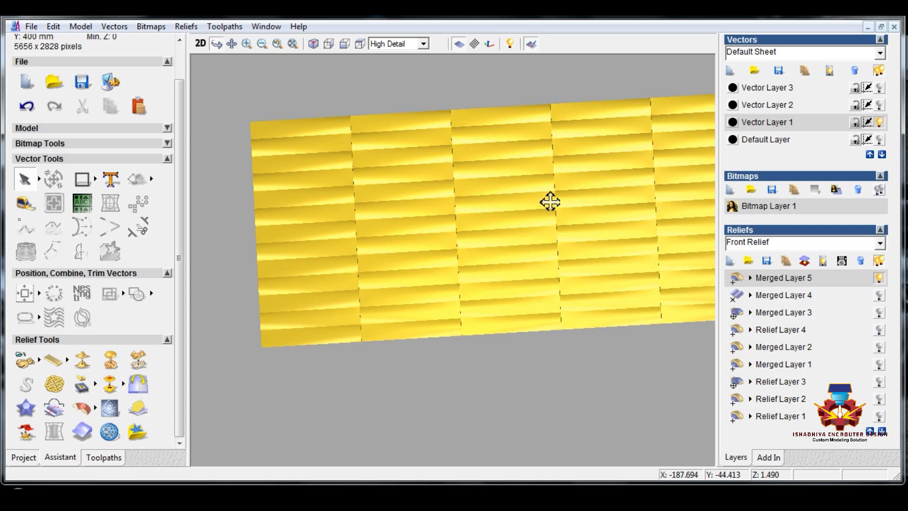
mouse_move(541, 242)
mouse_down()
mouse_move(570, 188)
mouse_move(570, 213)
mouse_up()
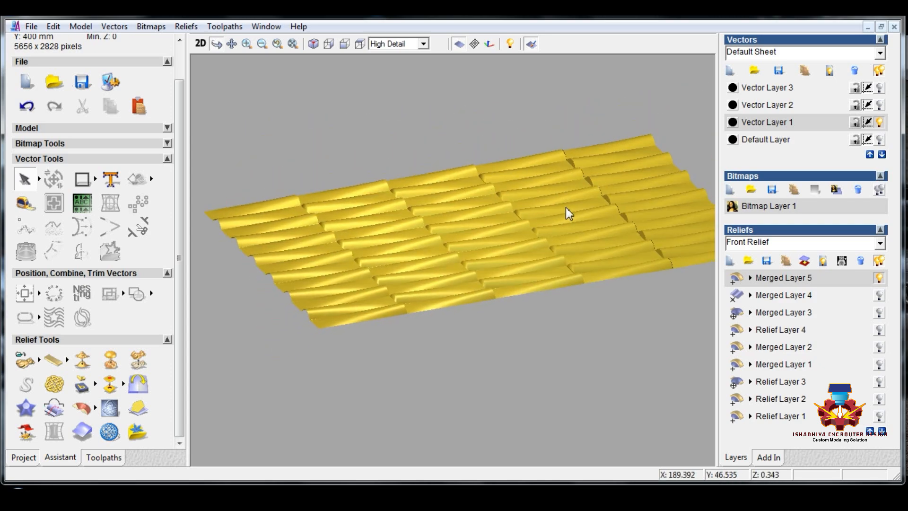
scroll(529, 221, up, 5)
drag(507, 231, 515, 223)
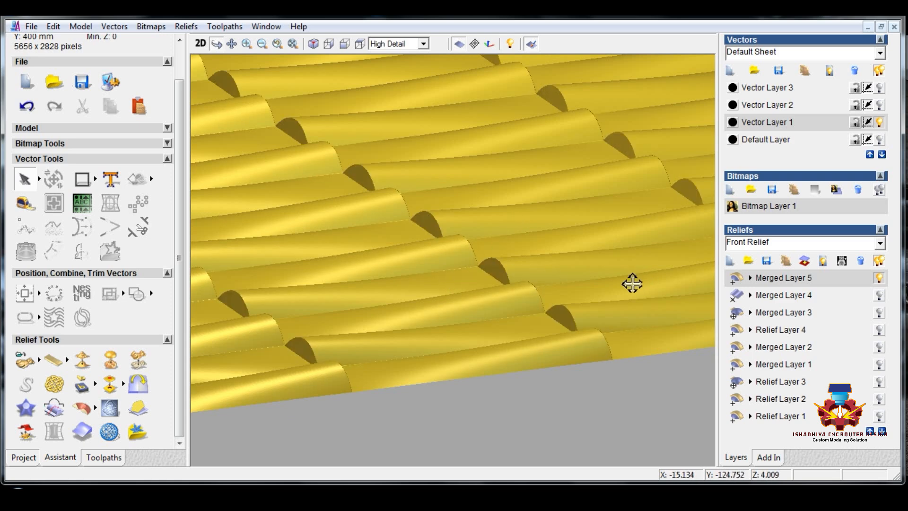
drag(632, 284, 683, 268)
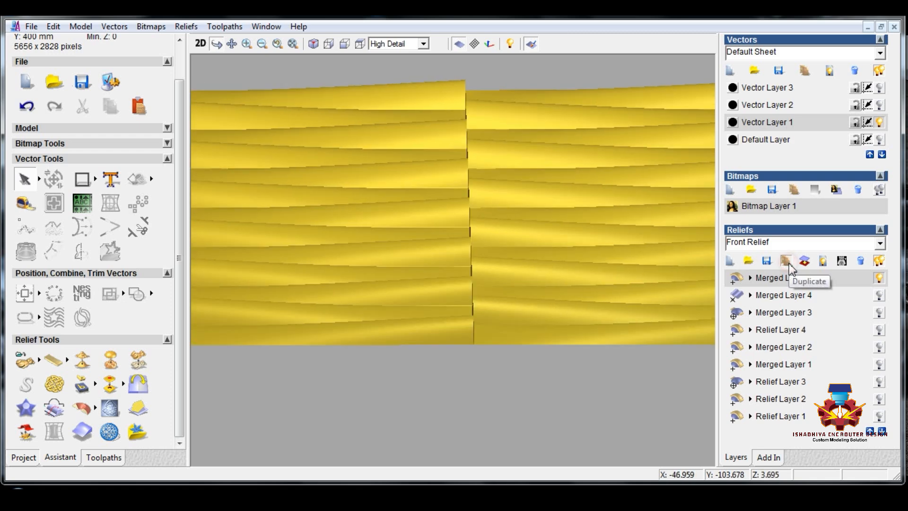
Duplicate Merged Layer 5 and smooth the copy's whole layer with 10 smoothing passes.
click(83, 362)
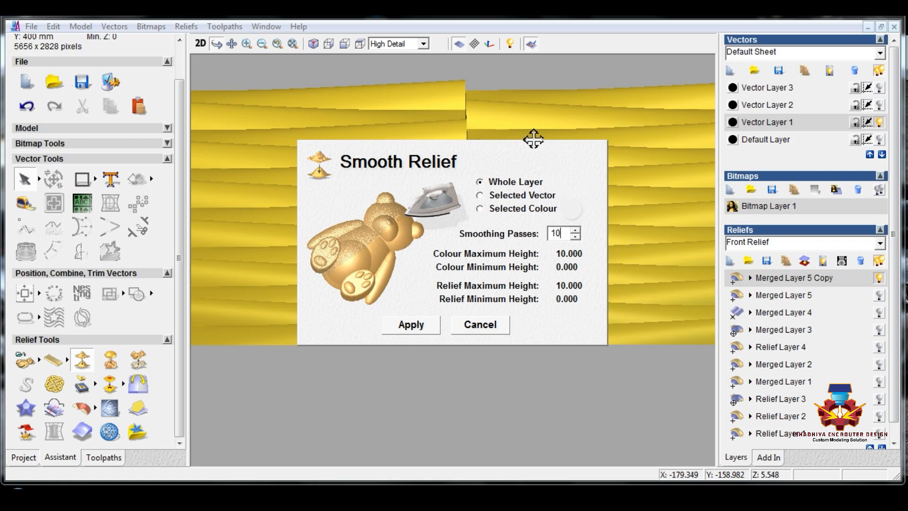
drag(530, 155, 279, 62)
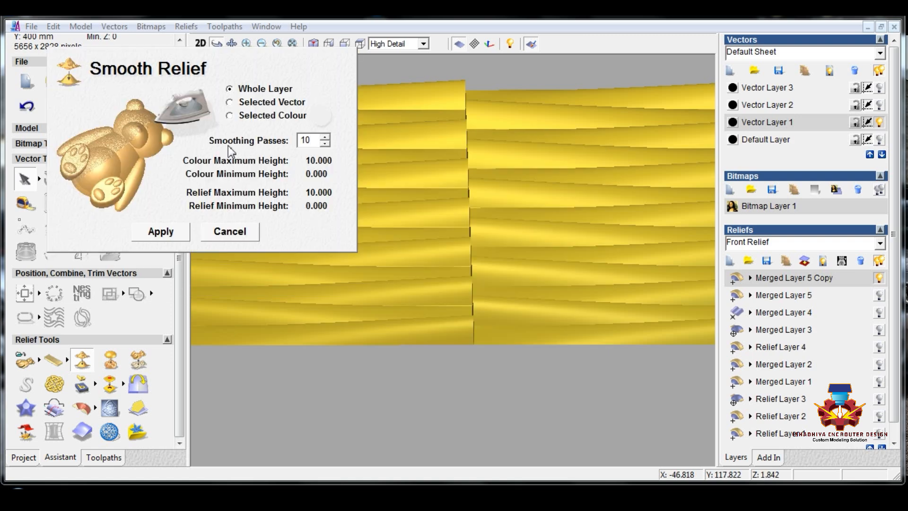
click(175, 238)
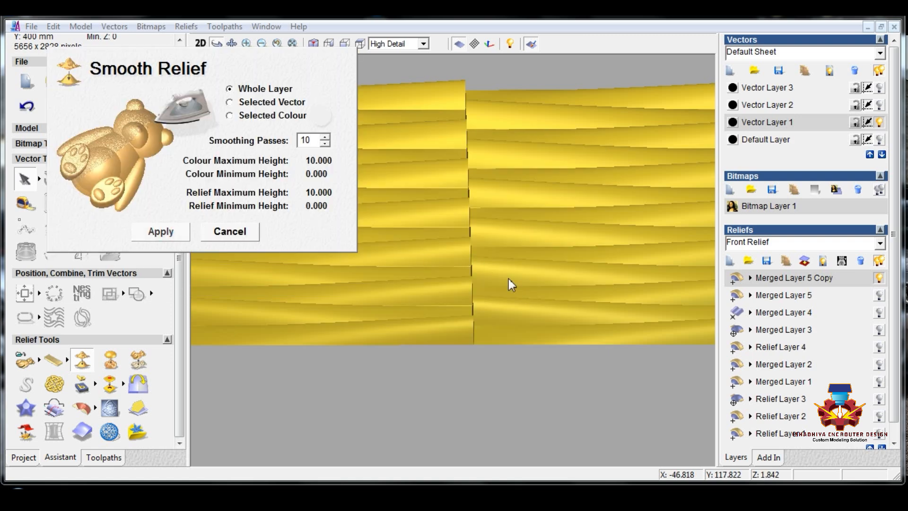
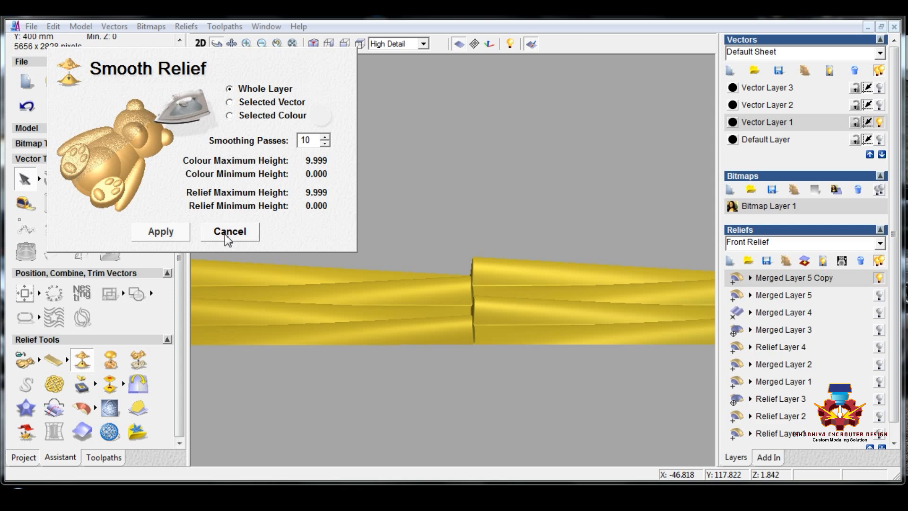
click(226, 232)
click(867, 17)
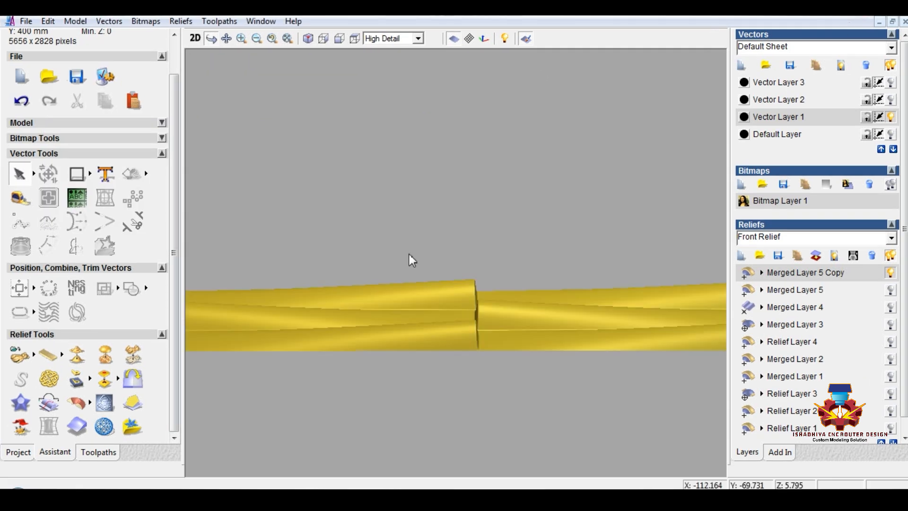
scroll(412, 259, down, 3)
drag(411, 260, 516, 278)
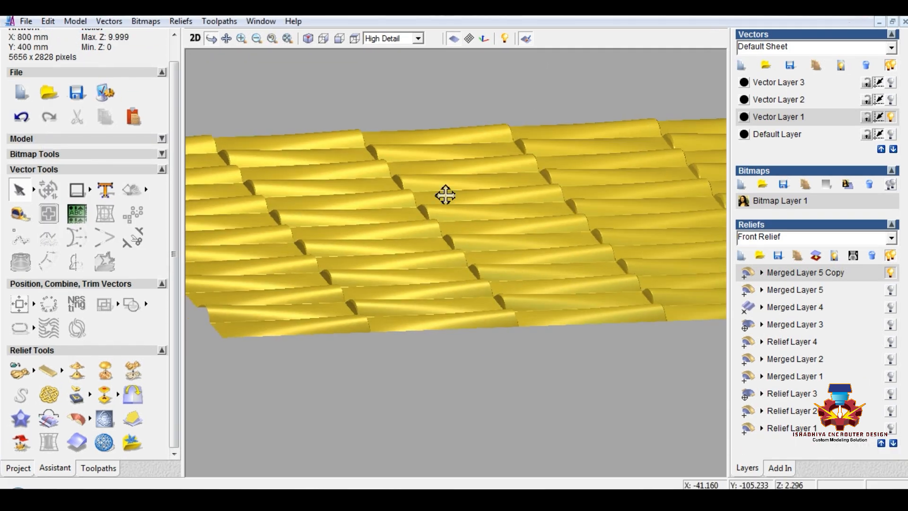
drag(444, 195, 517, 261)
Show only the Default Layer vectors in 2D and review the component and merged relief layers one by one, finishing on Merged Layer 5 Copy.
click(194, 38)
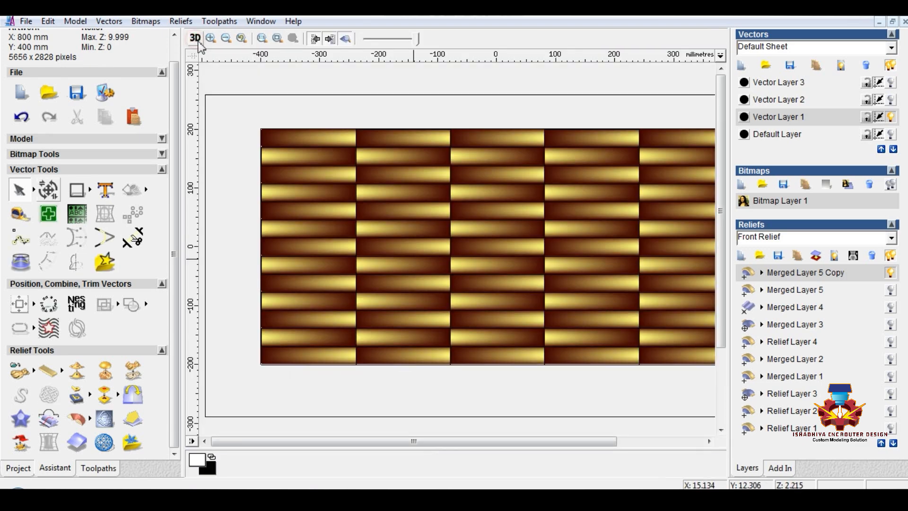
click(891, 133)
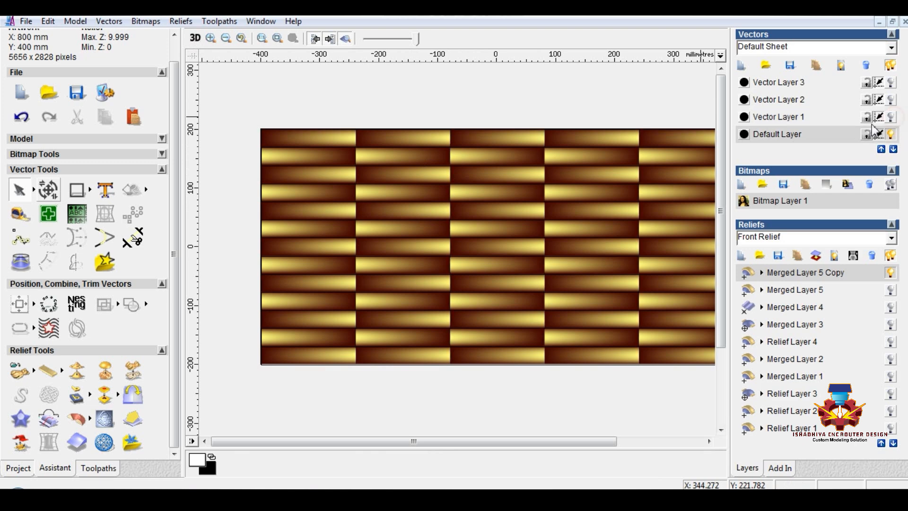
click(808, 429)
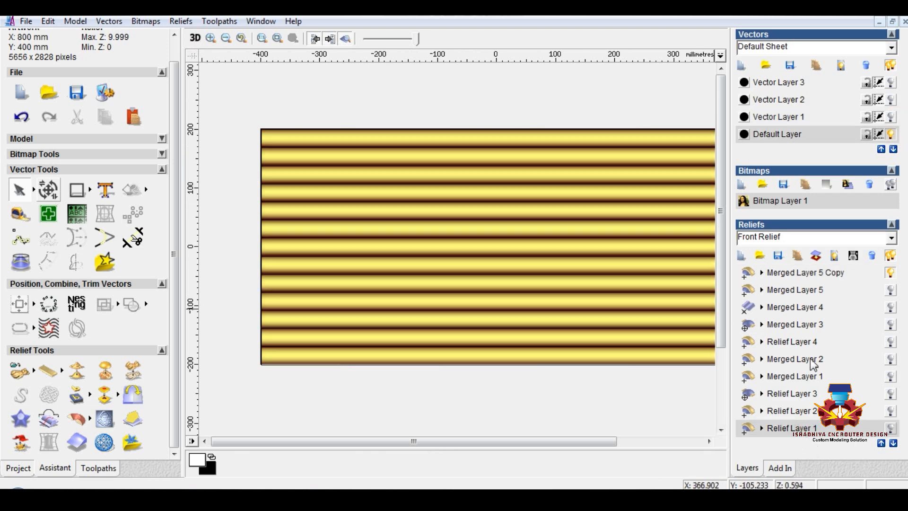
click(802, 342)
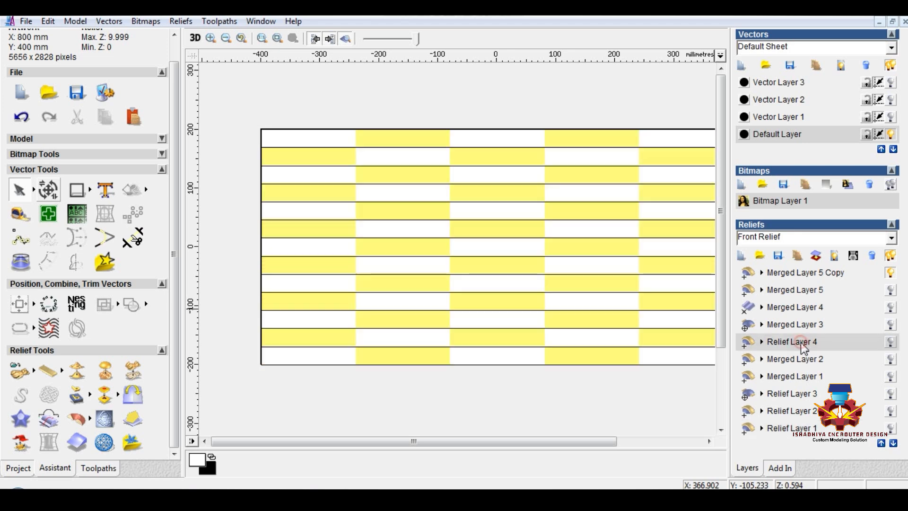
click(799, 377)
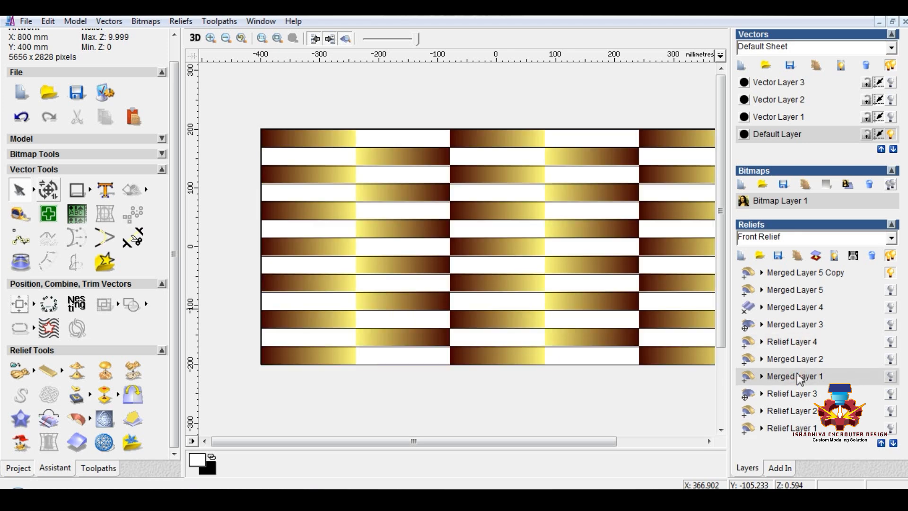
click(797, 359)
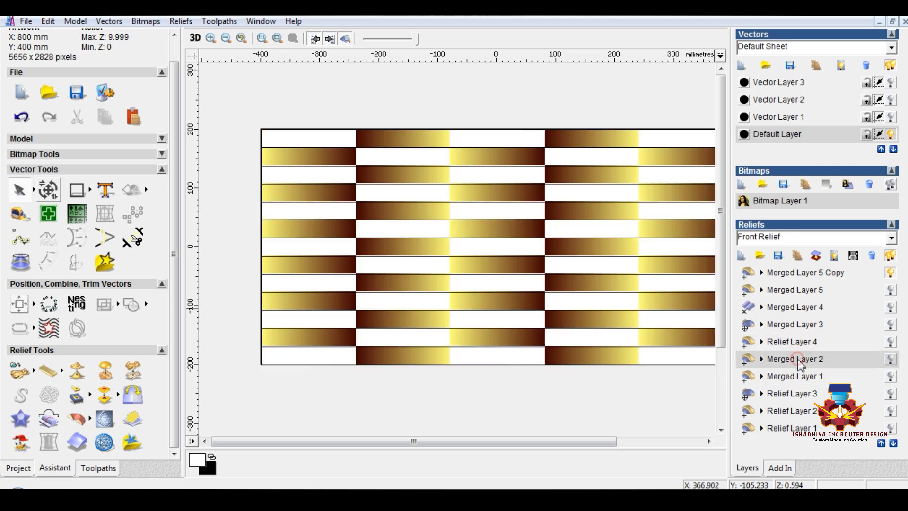
click(798, 290)
click(796, 308)
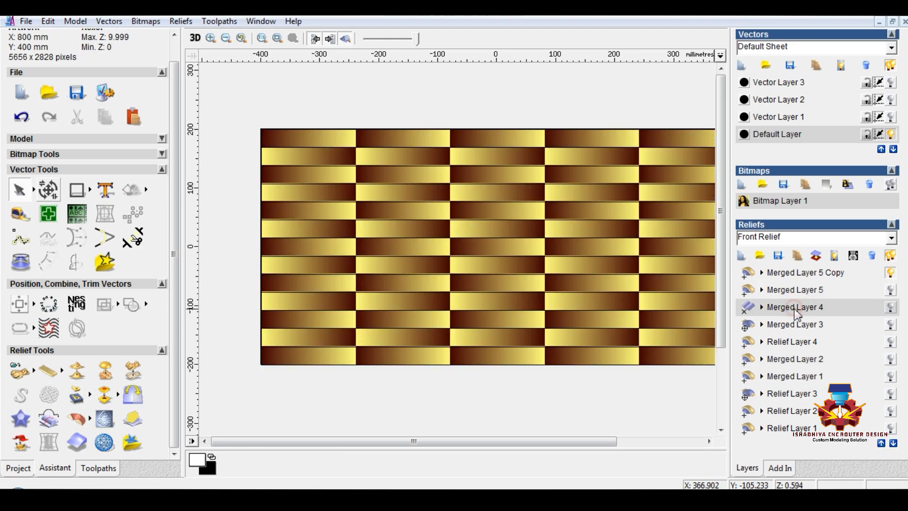
click(781, 427)
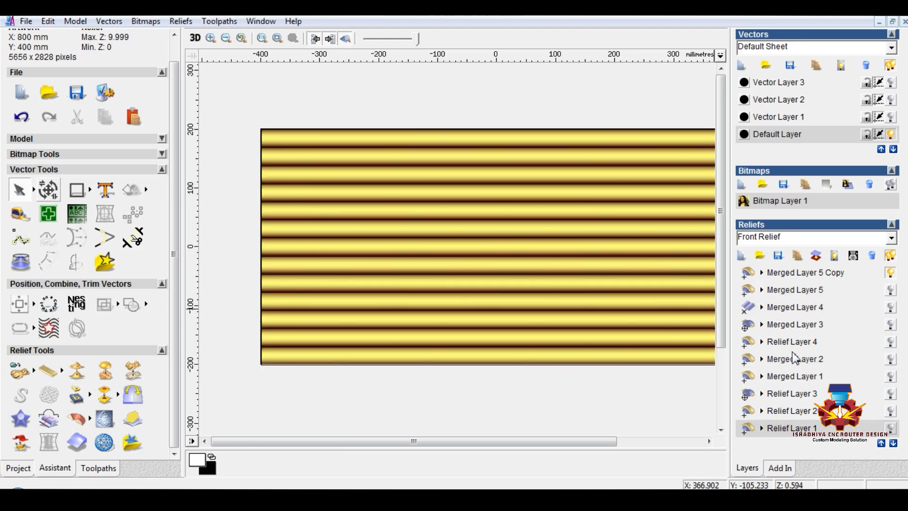
click(790, 308)
click(788, 290)
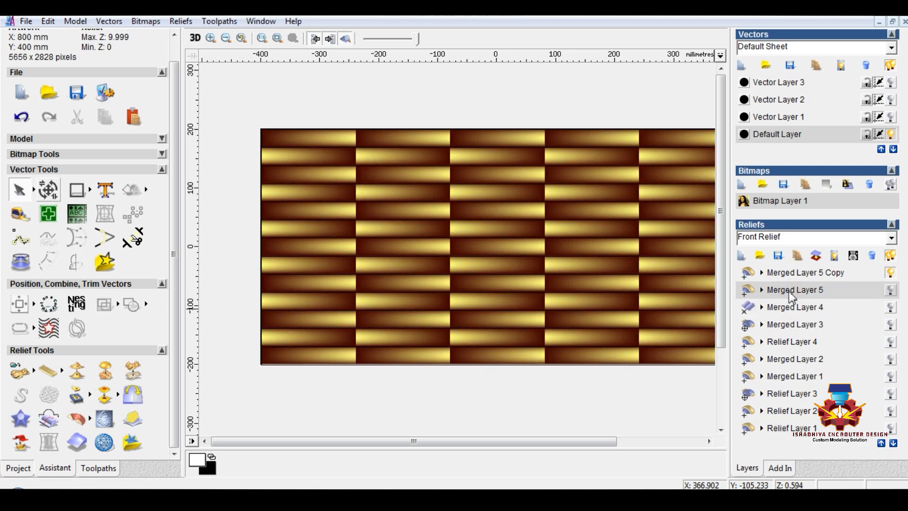
click(793, 273)
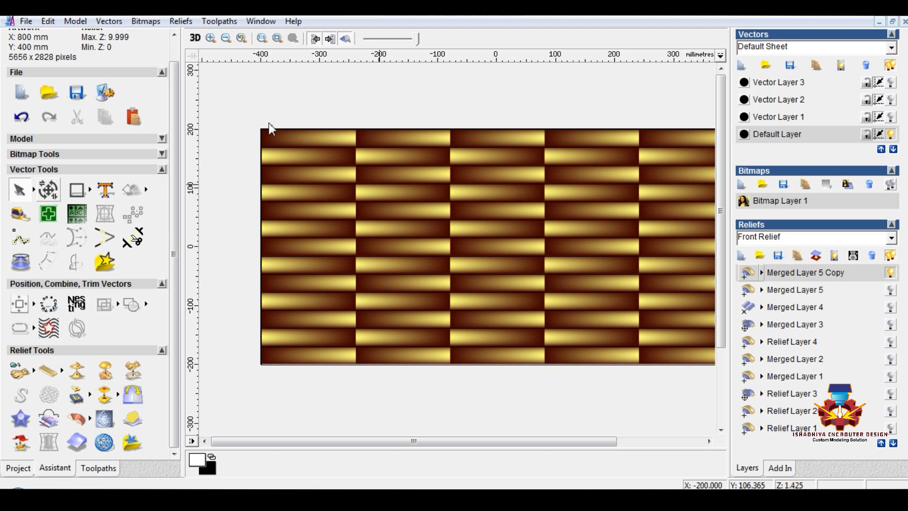
Examine the smoothed strips of Merged Layer 5 Copy up close in 3D from several angles.
click(195, 39)
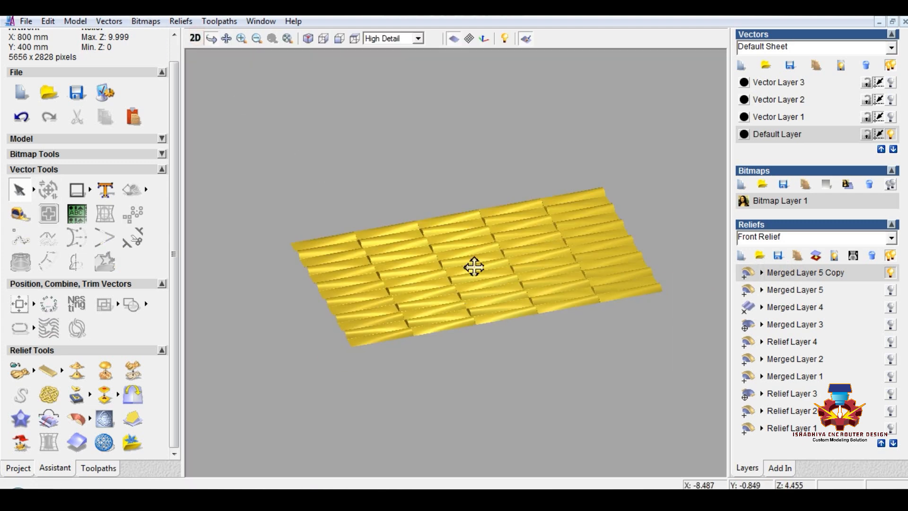
scroll(472, 264, up, 5)
drag(498, 260, 473, 267)
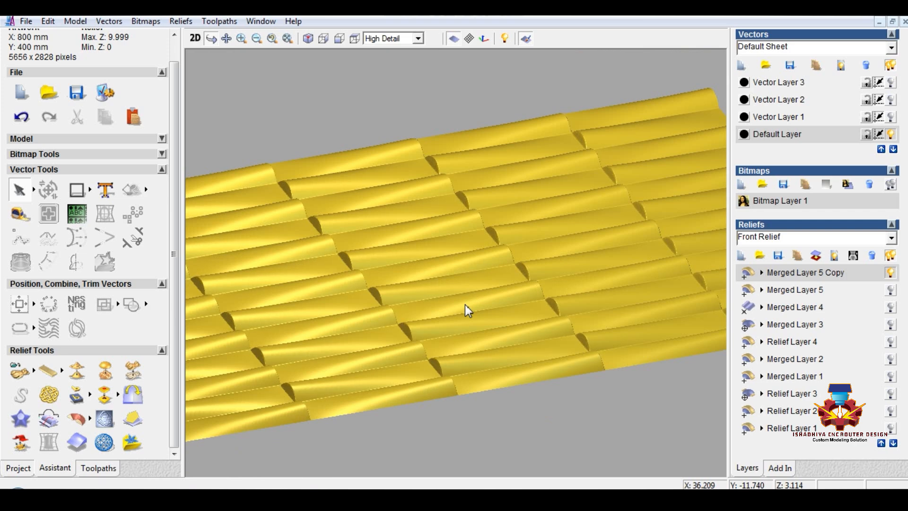
drag(464, 304, 516, 361)
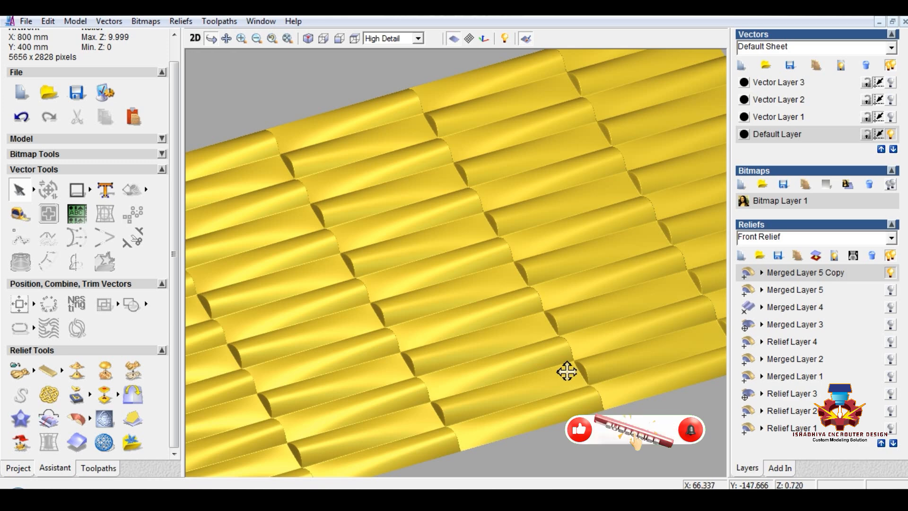
drag(547, 344, 508, 342)
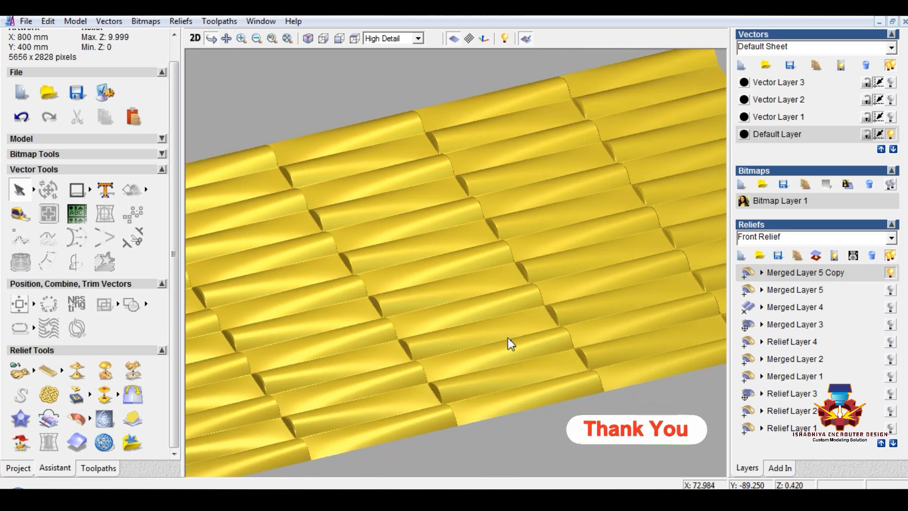